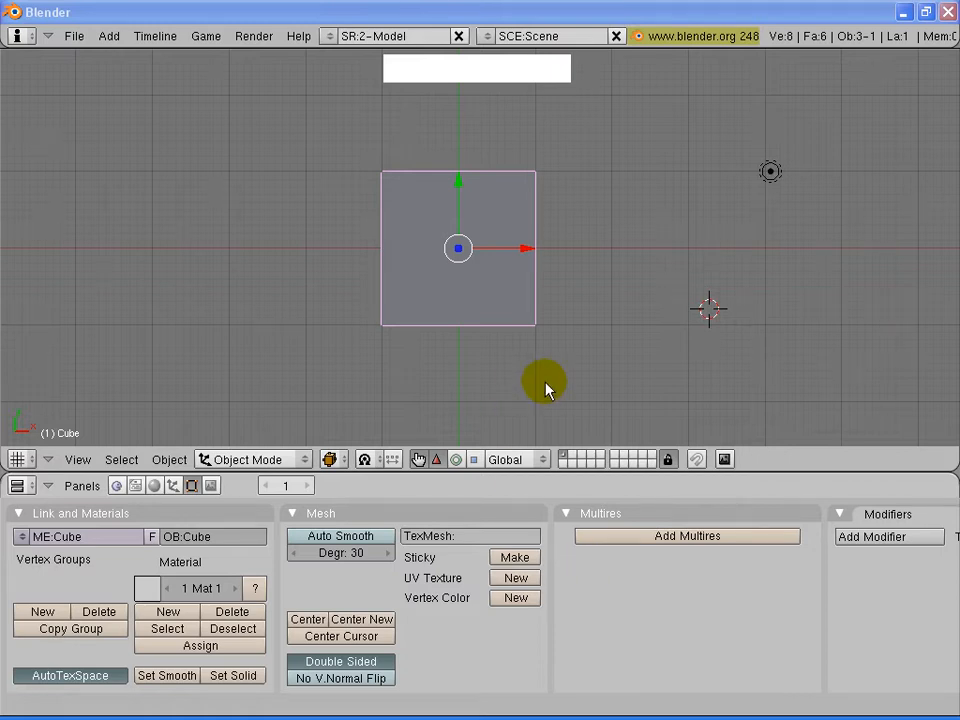
Step: Select the cube and set the transform orientation to Local
middle_drag(514, 409, 588, 307)
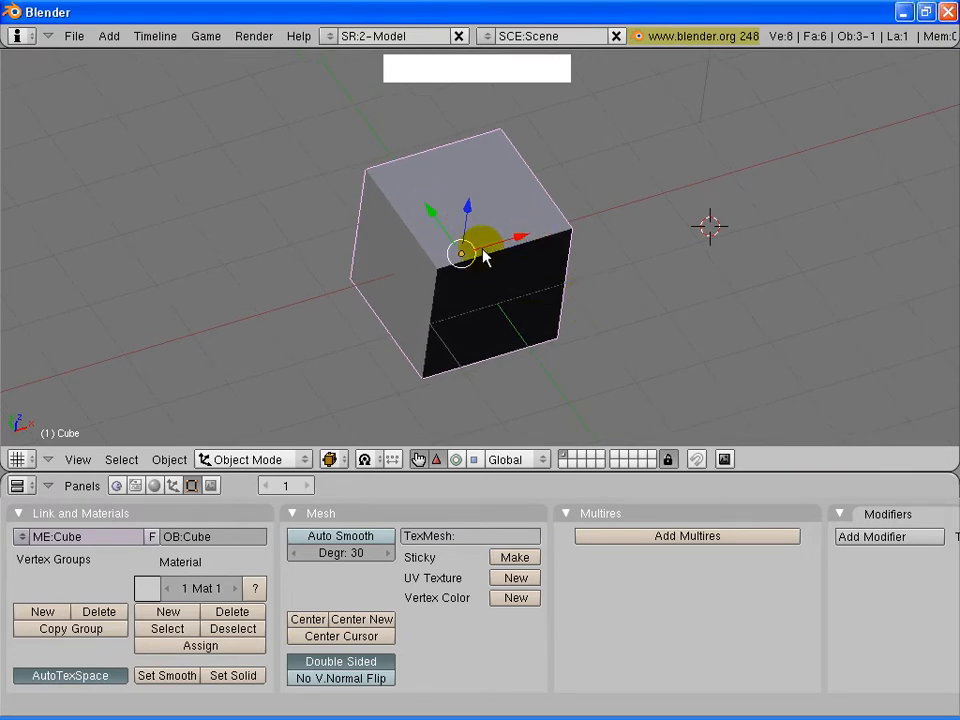
right_click(436, 264)
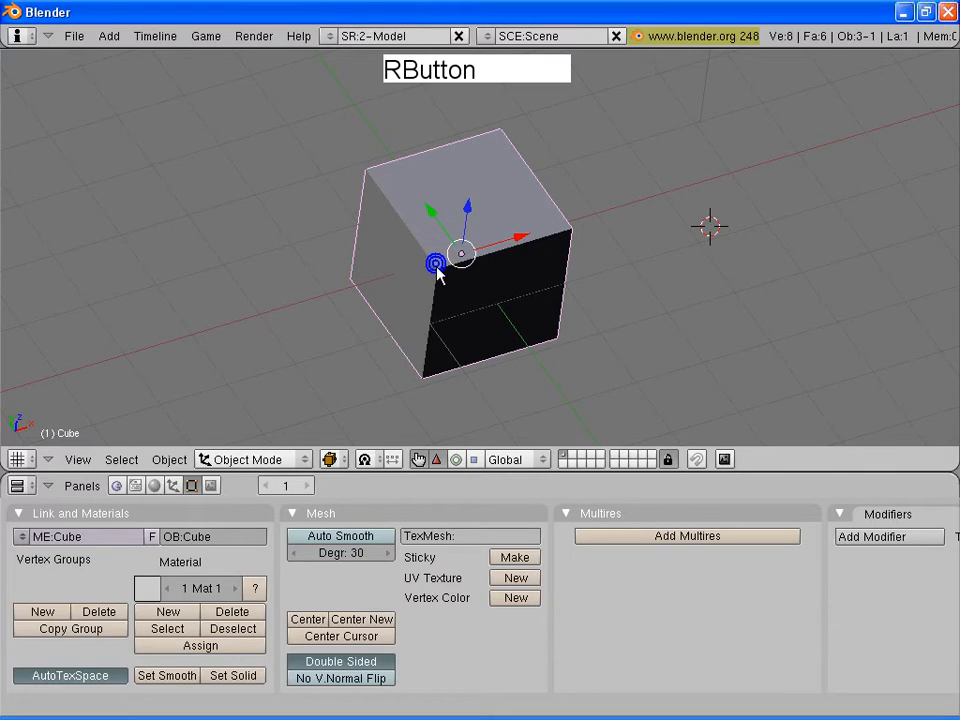
click(521, 460)
click(523, 422)
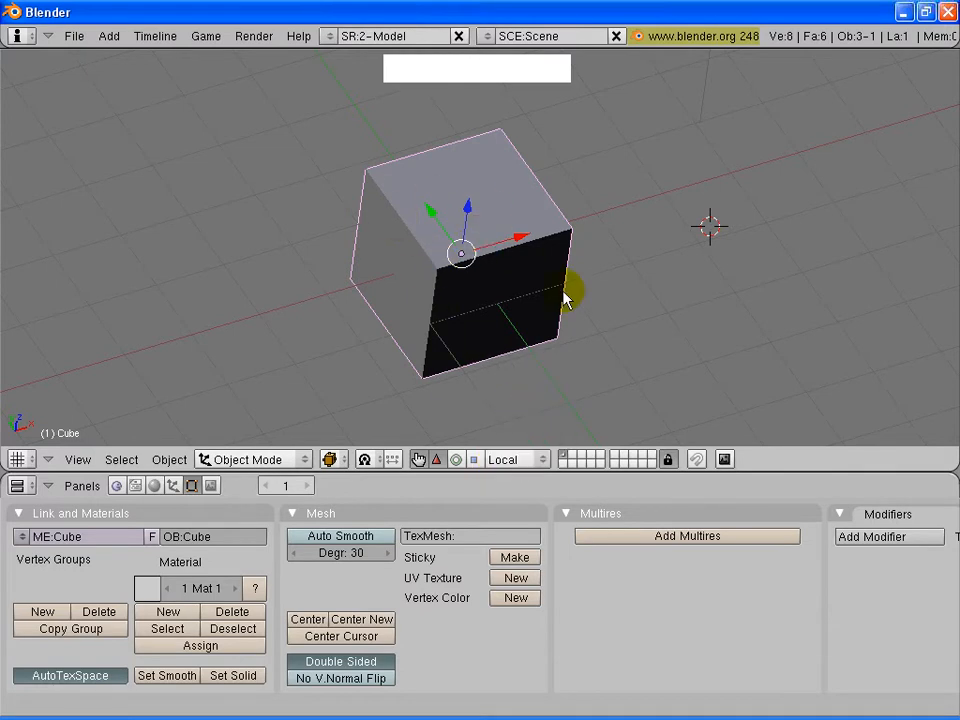
Step: Try rotating the cube about its local Z axis with the rotate manipulator and clear its rotation
click(456, 459)
drag(516, 296, 495, 381)
click(440, 459)
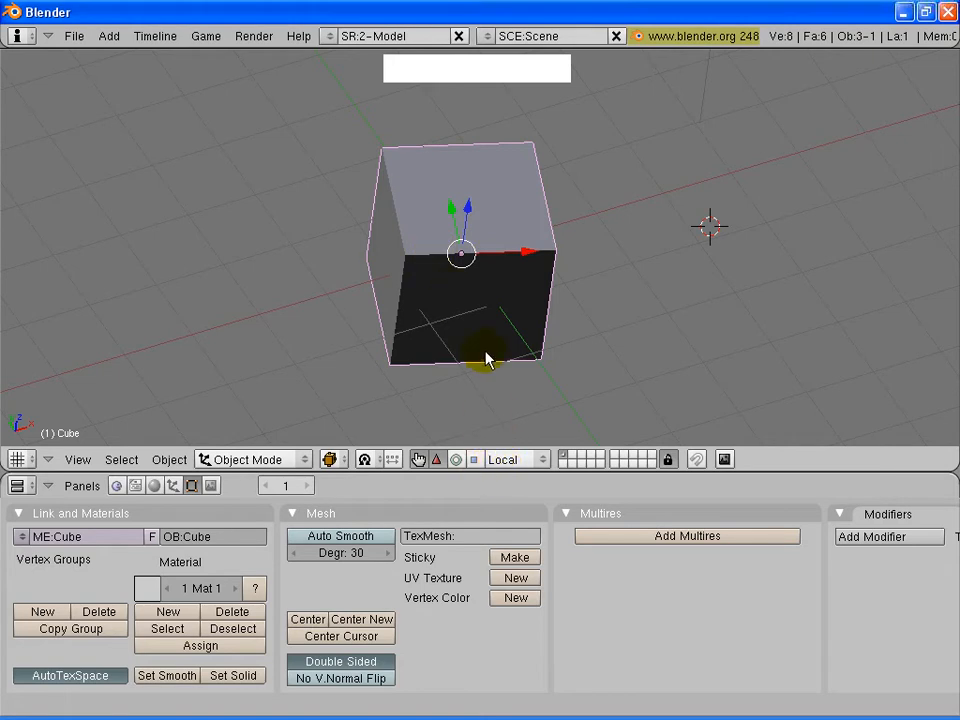
key(alt+r)
click(548, 293)
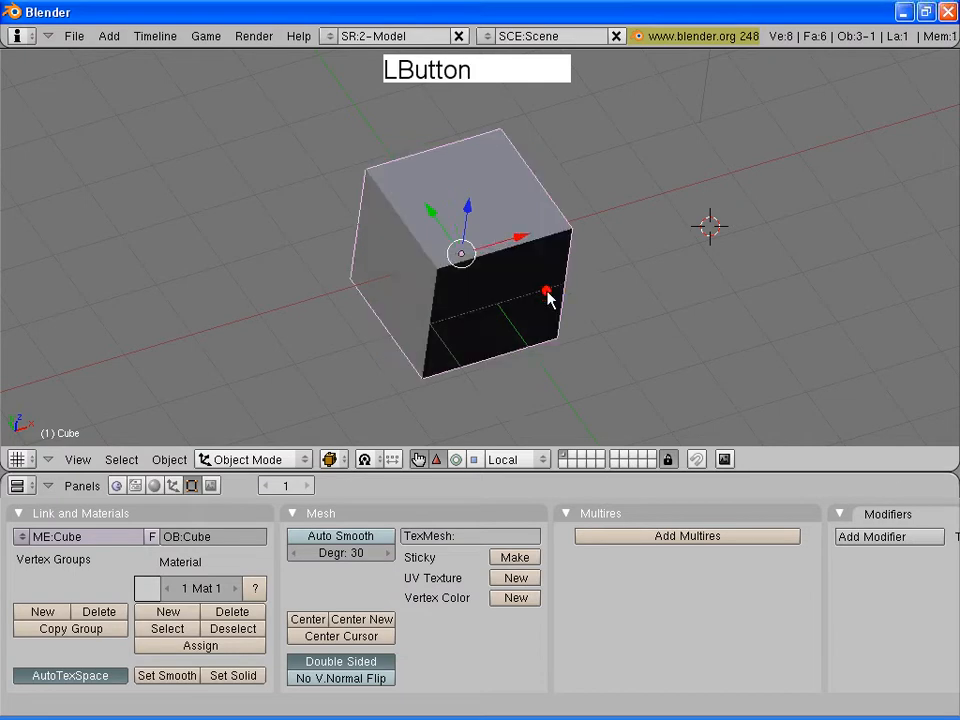
Step: Open the cube's material settings and rename the material as CubeMaterial
middle_drag(578, 372, 650, 340)
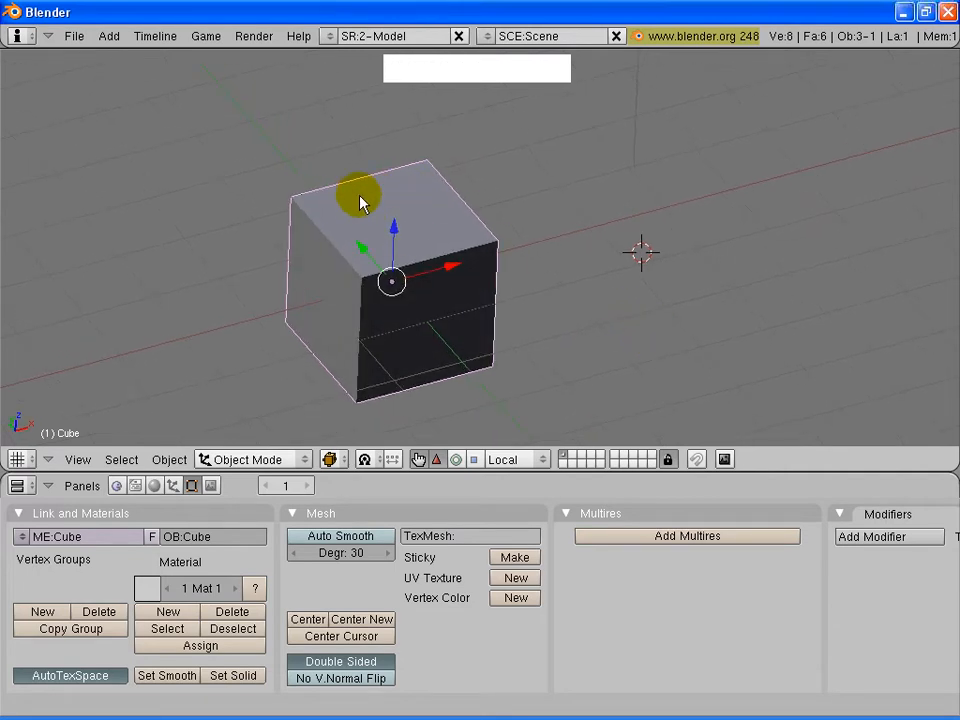
shift+middle_drag(536, 272, 589, 315)
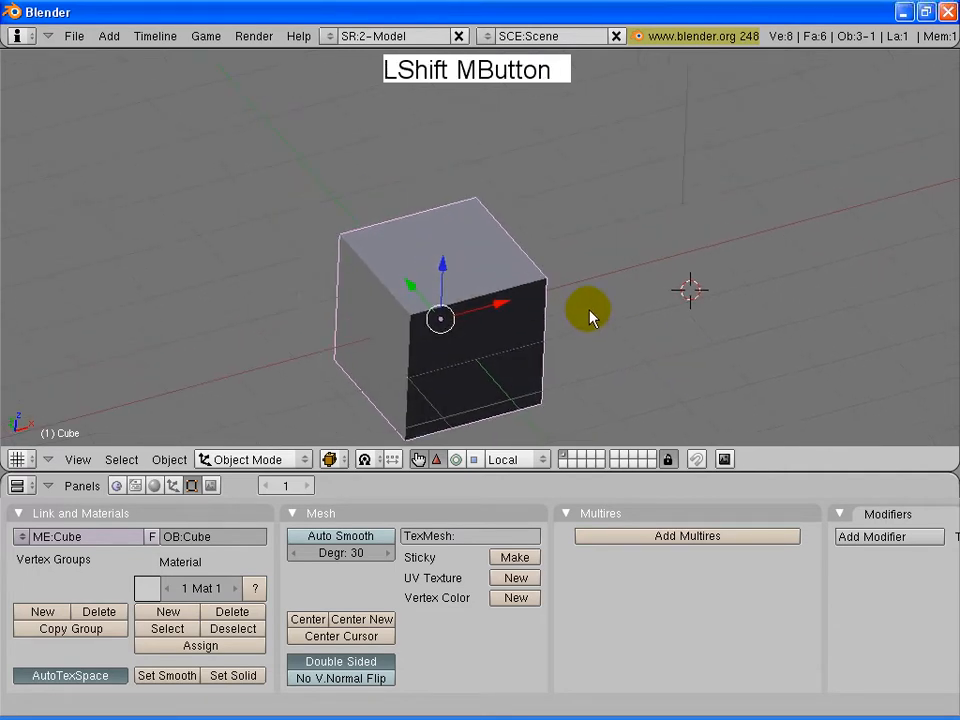
click(157, 489)
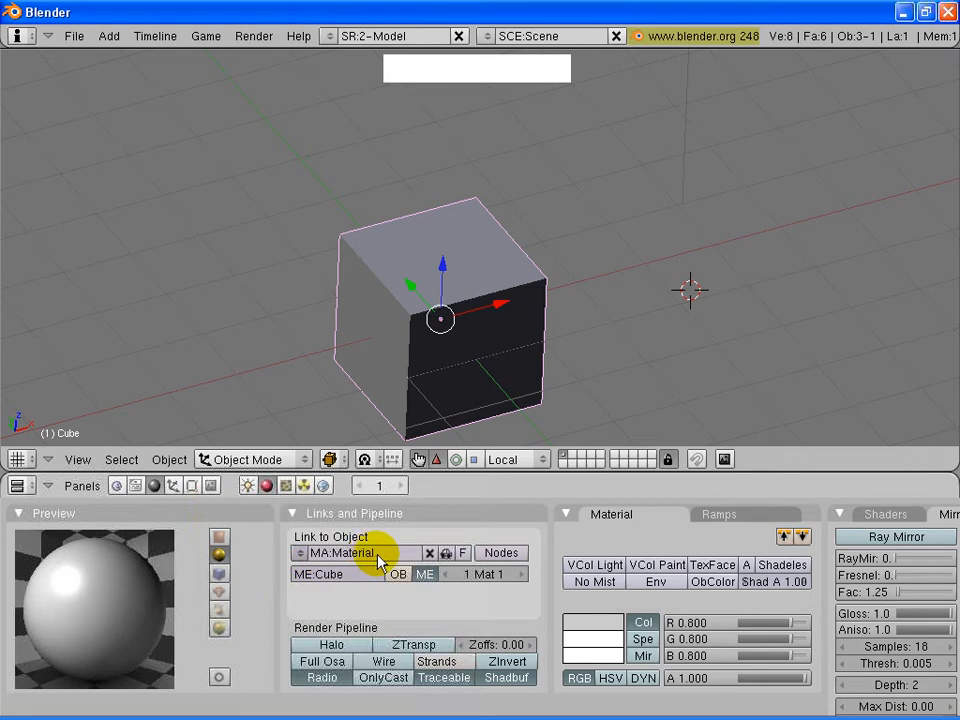
click(446, 553)
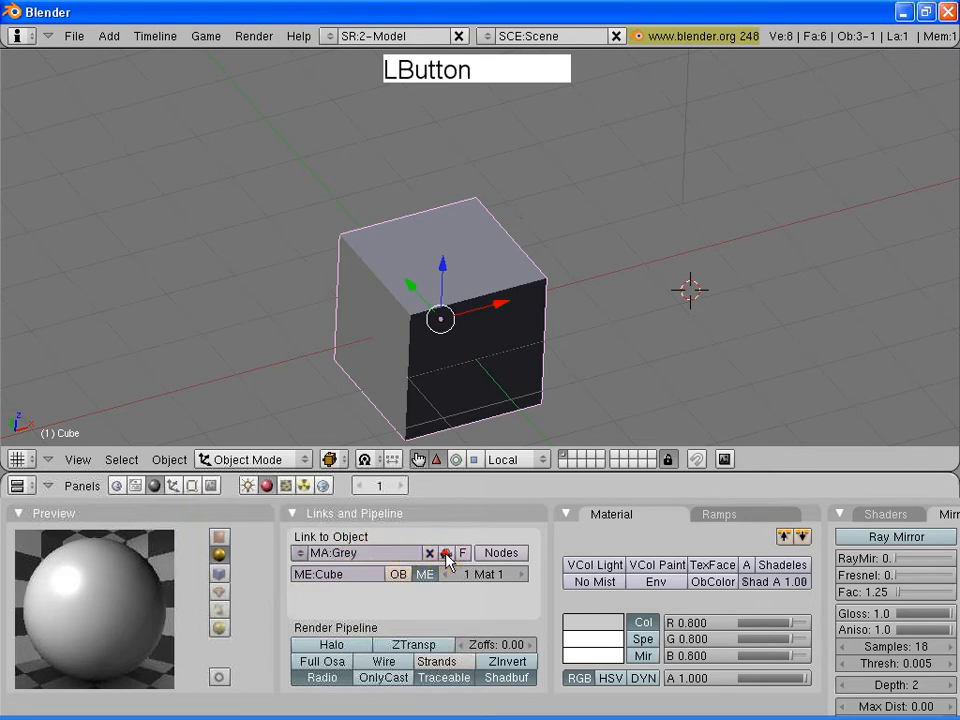
click(443, 468)
drag(443, 468, 445, 453)
shift+click(370, 540)
text(Cu)
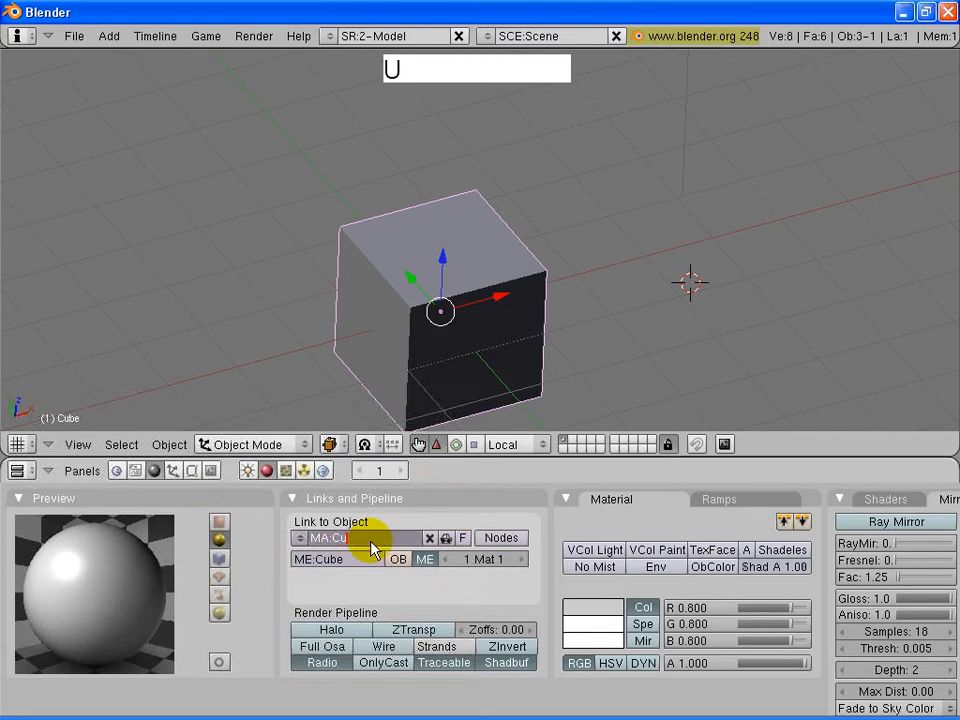
text(beMaterial)
click(386, 578)
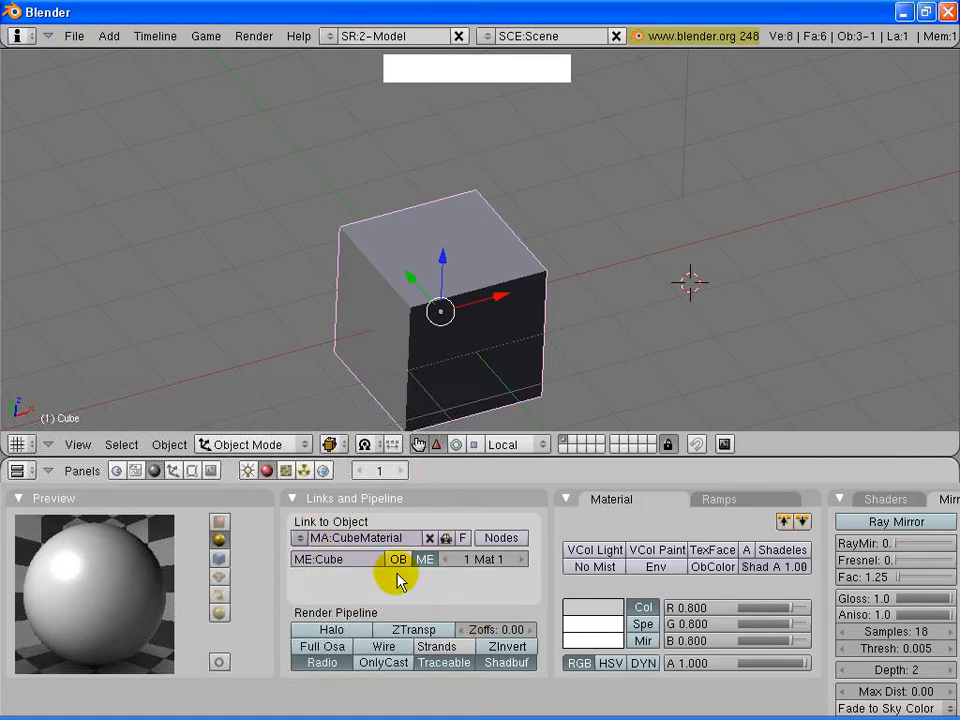
Step: Set the texture type of CubeMaterial's first texture to Image and collapse the Map Image settings
middle_drag(497, 590, 326, 583)
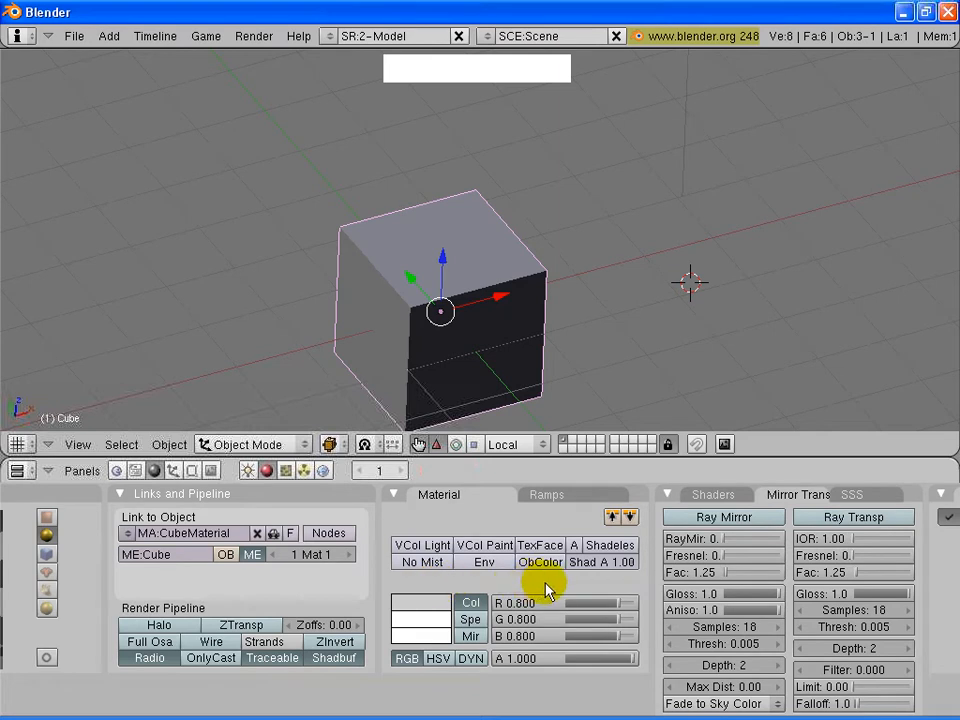
middle_drag(409, 575, 625, 588)
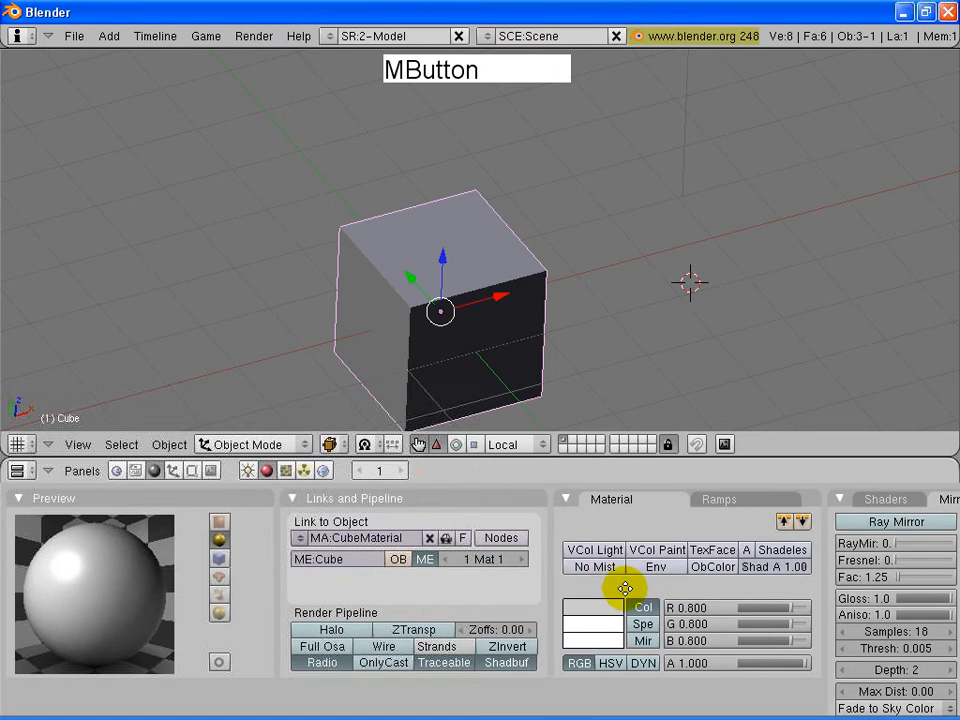
click(285, 472)
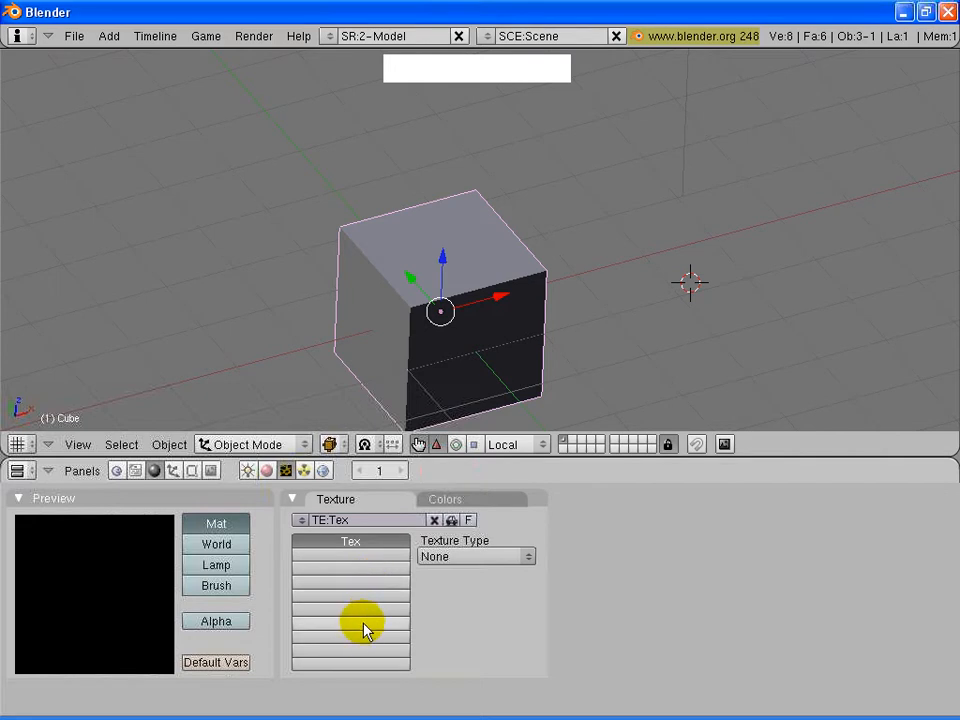
click(506, 561)
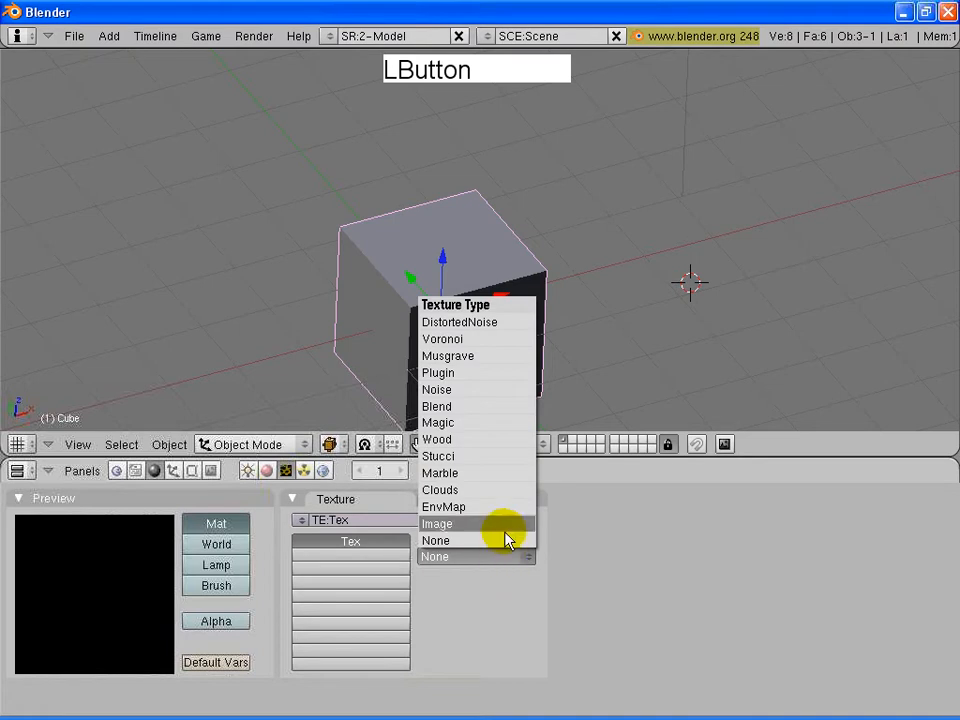
click(503, 525)
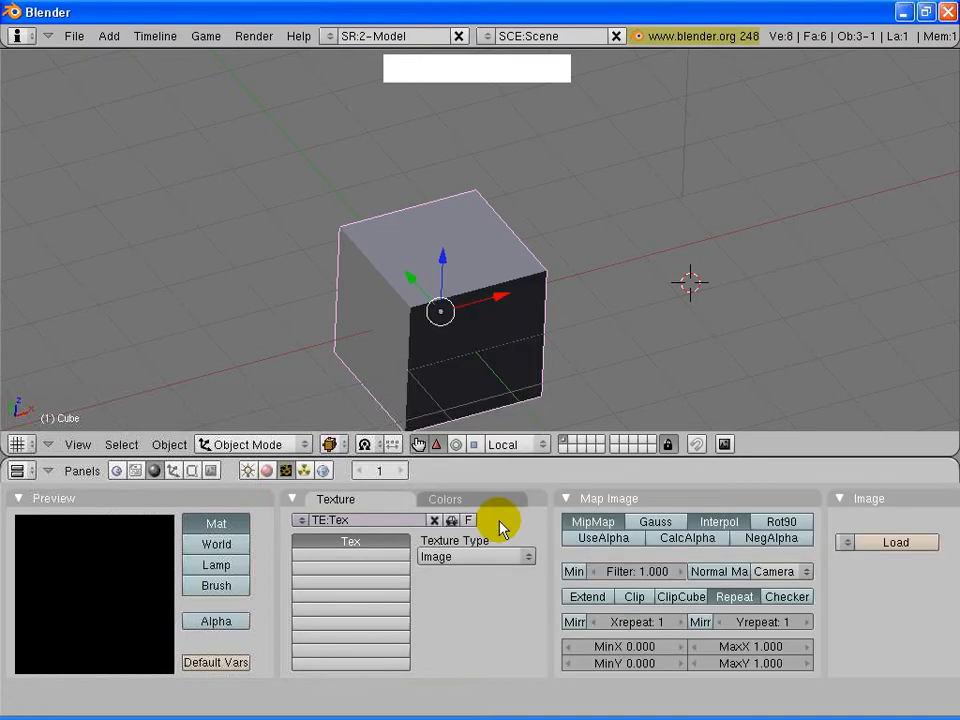
click(565, 498)
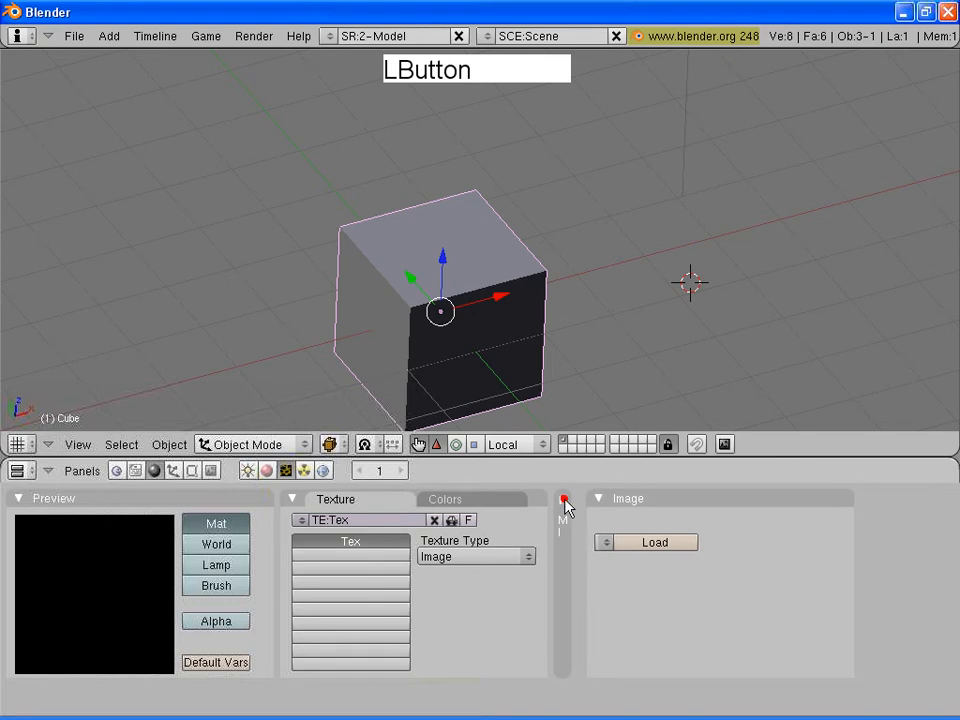
Step: Load ImageMap.jpg from i:\Files\Class_Plan_Essential_Blender\Tutorials\ImageMaps\texture as the texture's image
click(641, 549)
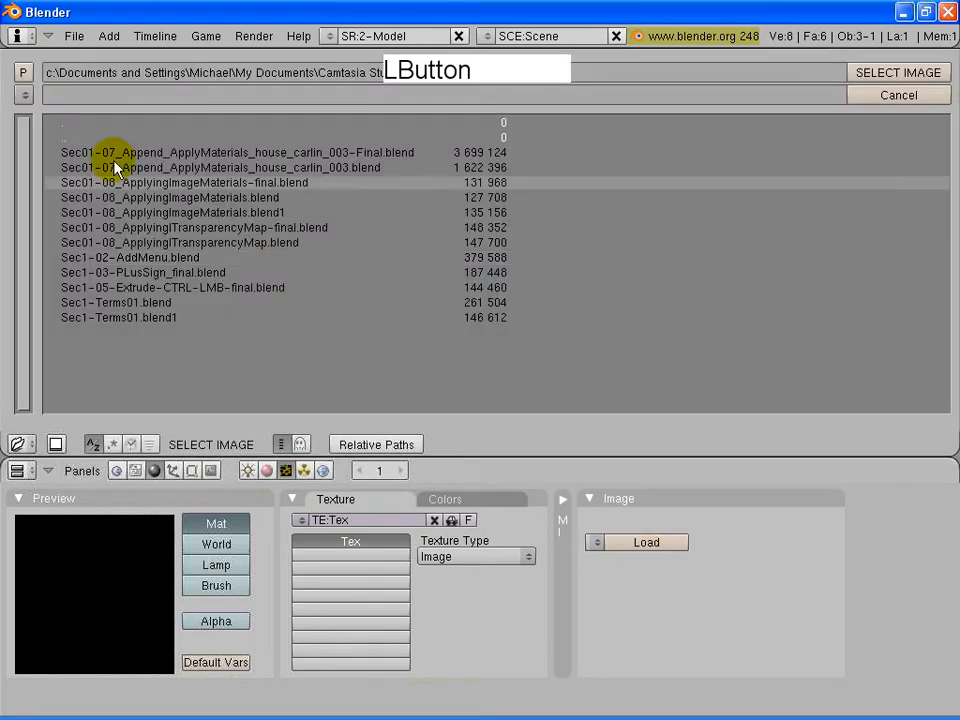
click(24, 95)
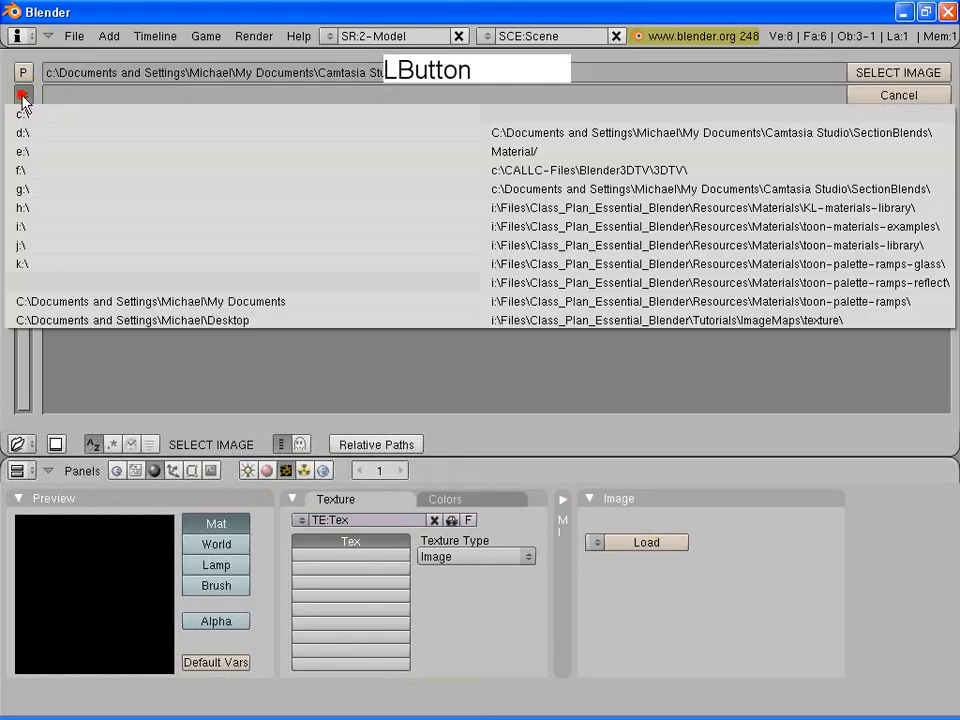
click(40, 222)
click(56, 199)
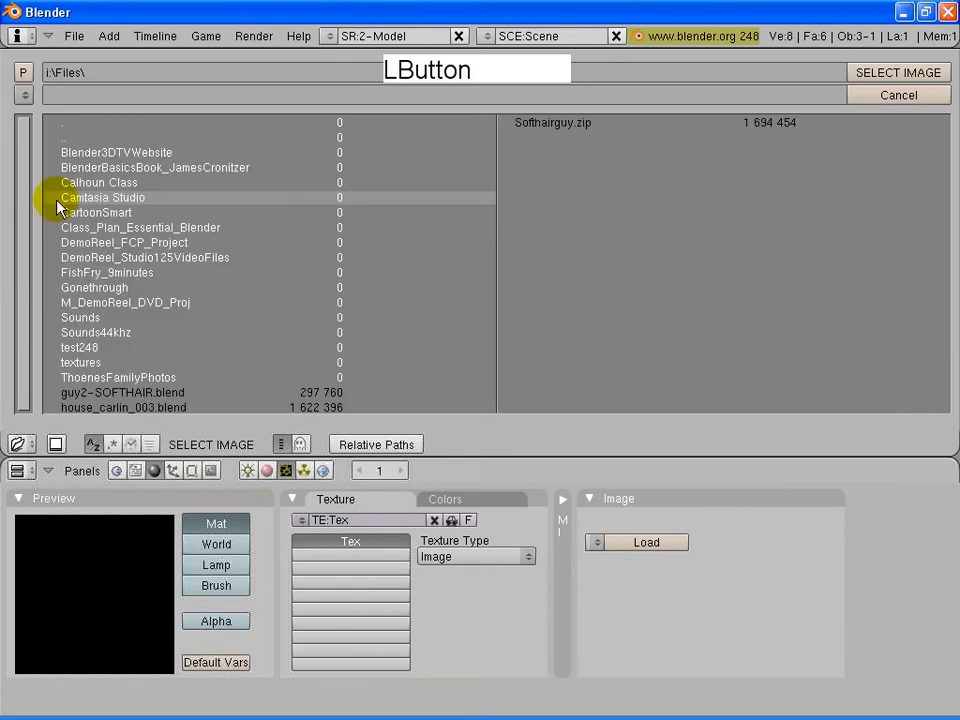
click(70, 227)
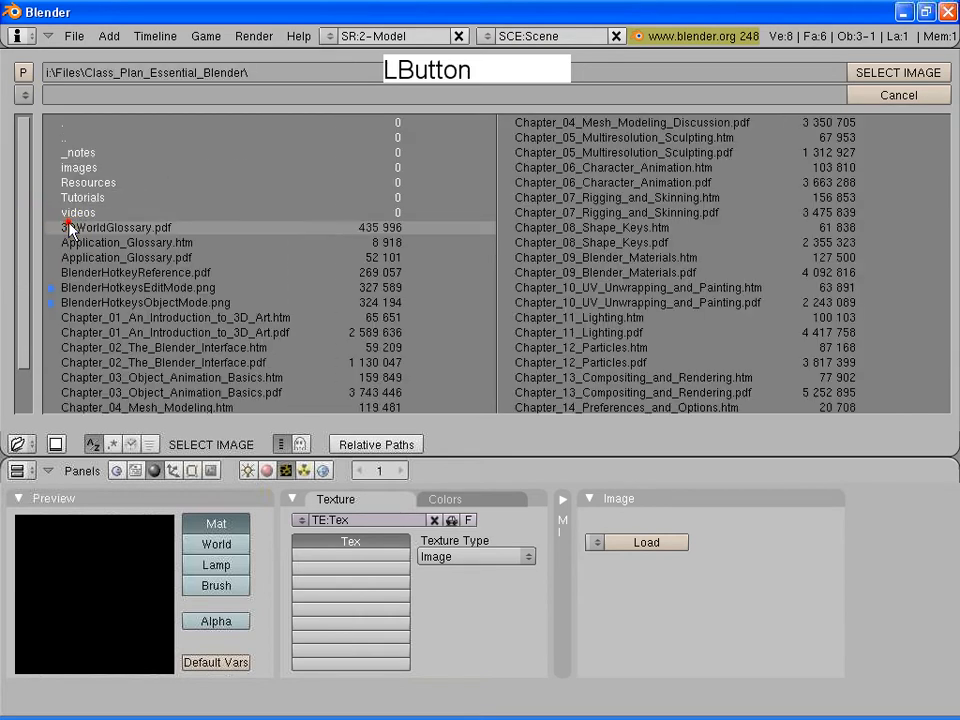
click(72, 197)
click(83, 158)
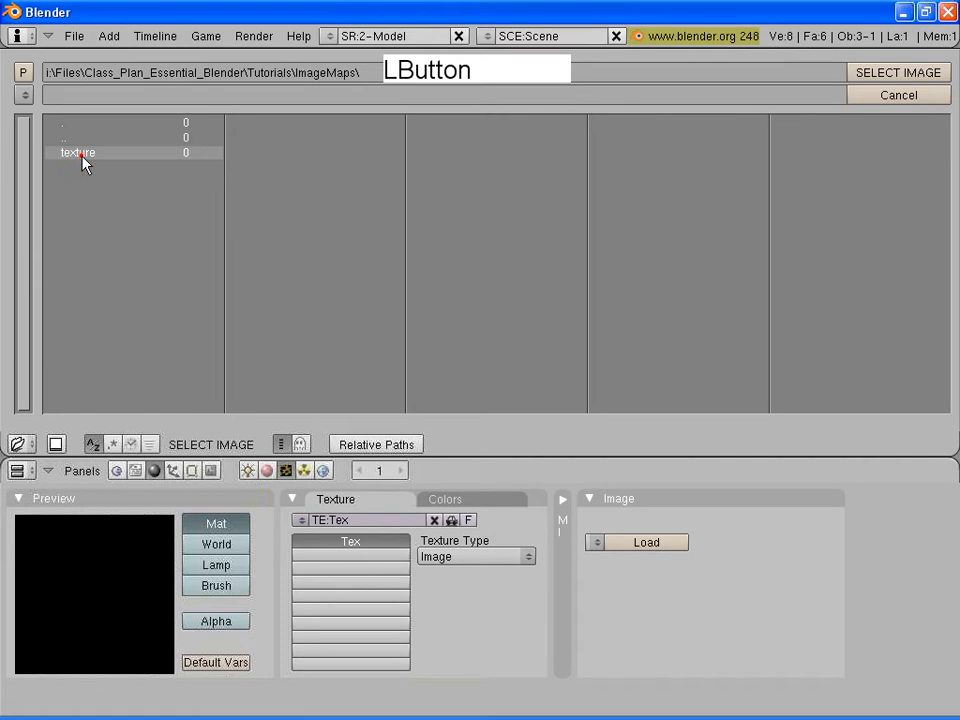
click(83, 156)
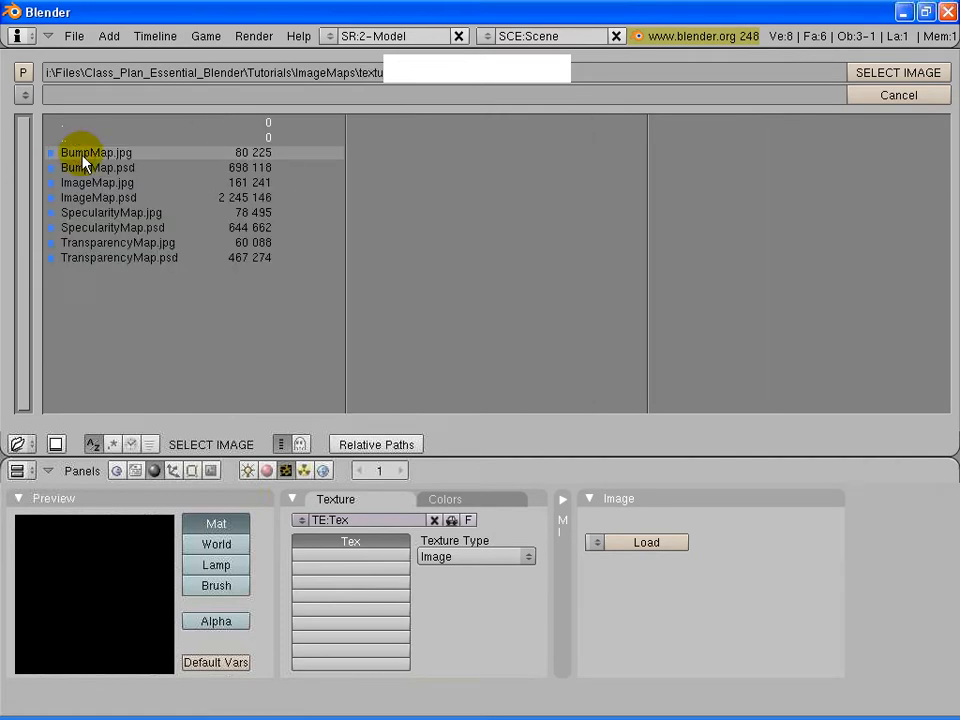
click(96, 183)
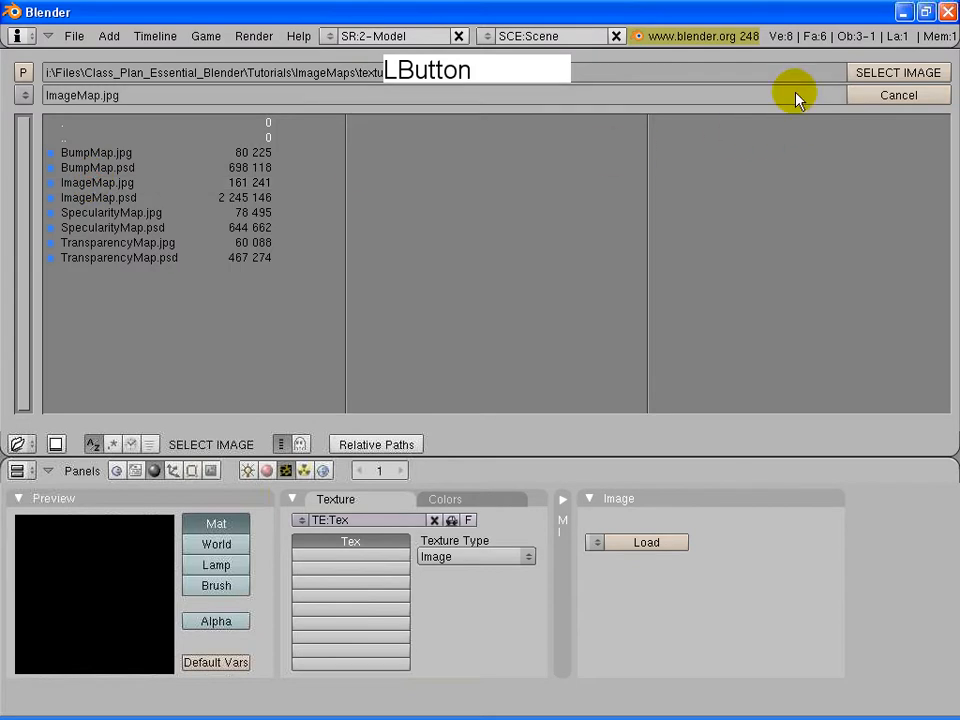
click(887, 74)
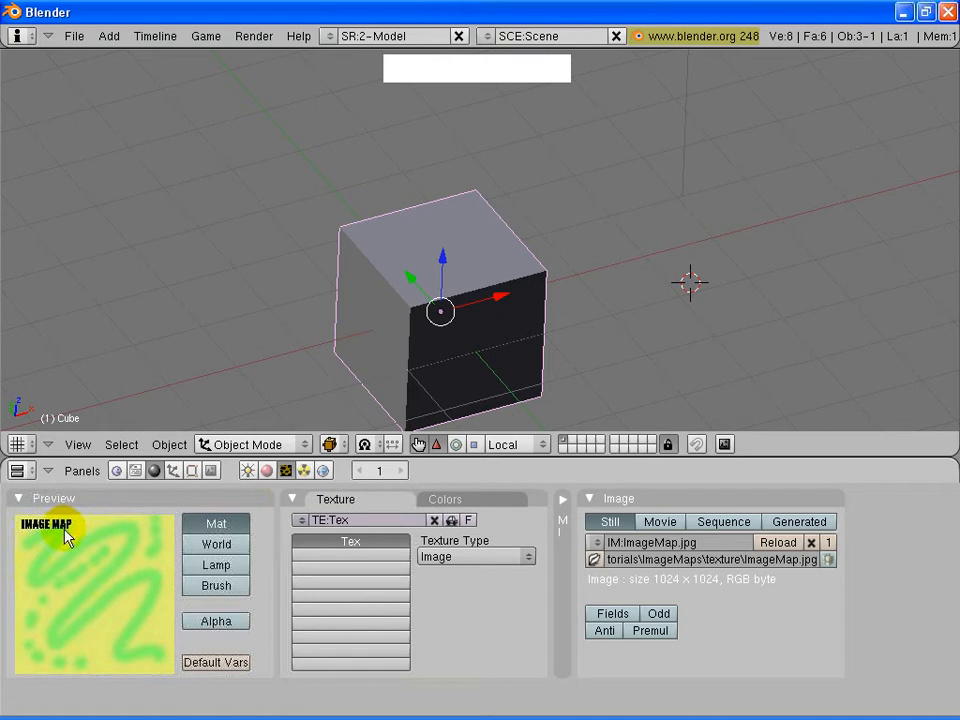
Step: Switch CubeMaterial's preview to the cube shape and enlarge the preview
drag(398, 455, 396, 421)
shift+middle_drag(615, 332, 638, 338)
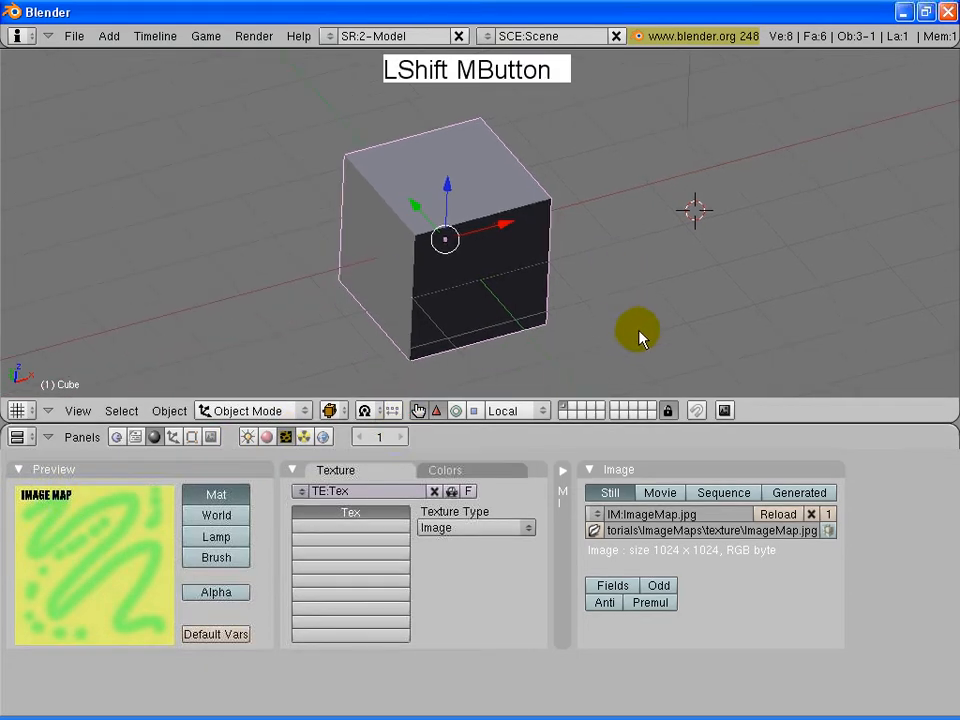
scroll(638, 336, up, 1)
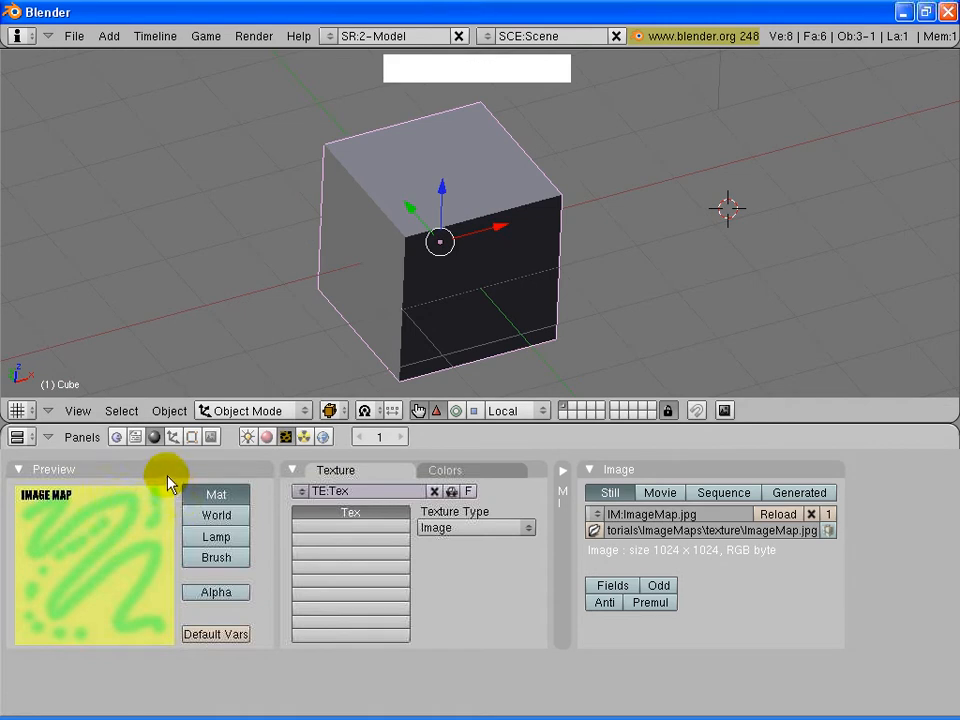
click(267, 438)
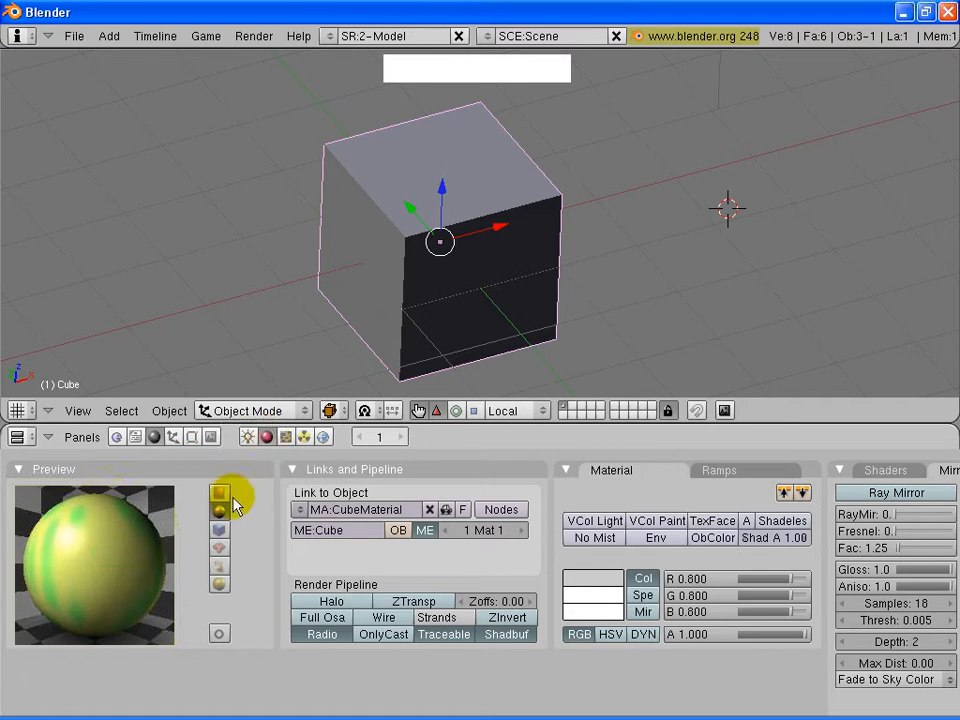
click(219, 530)
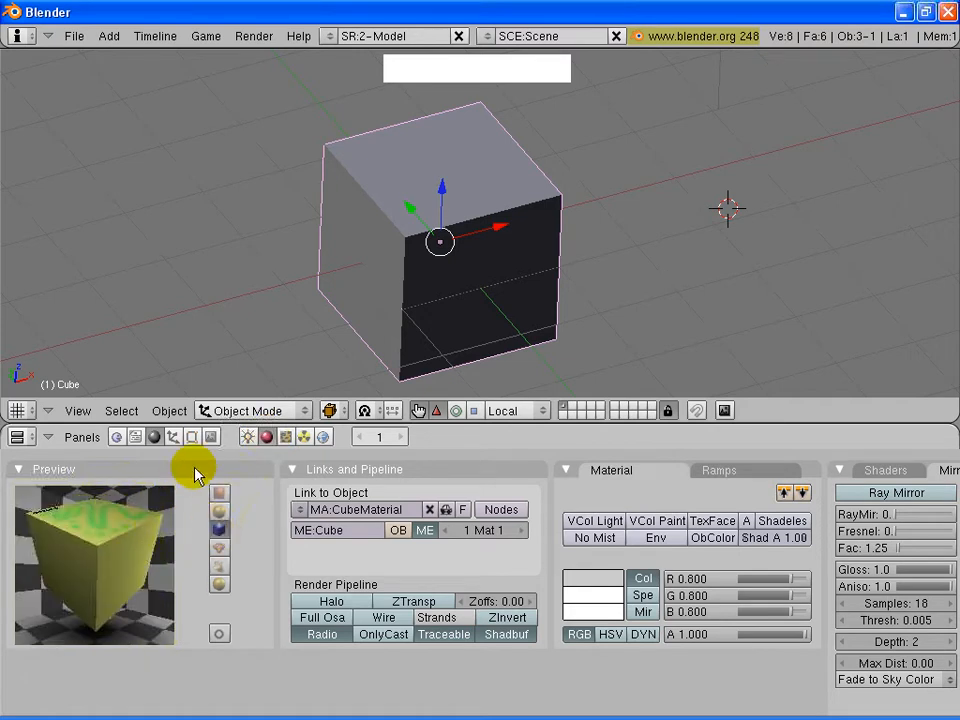
drag(238, 422, 238, 400)
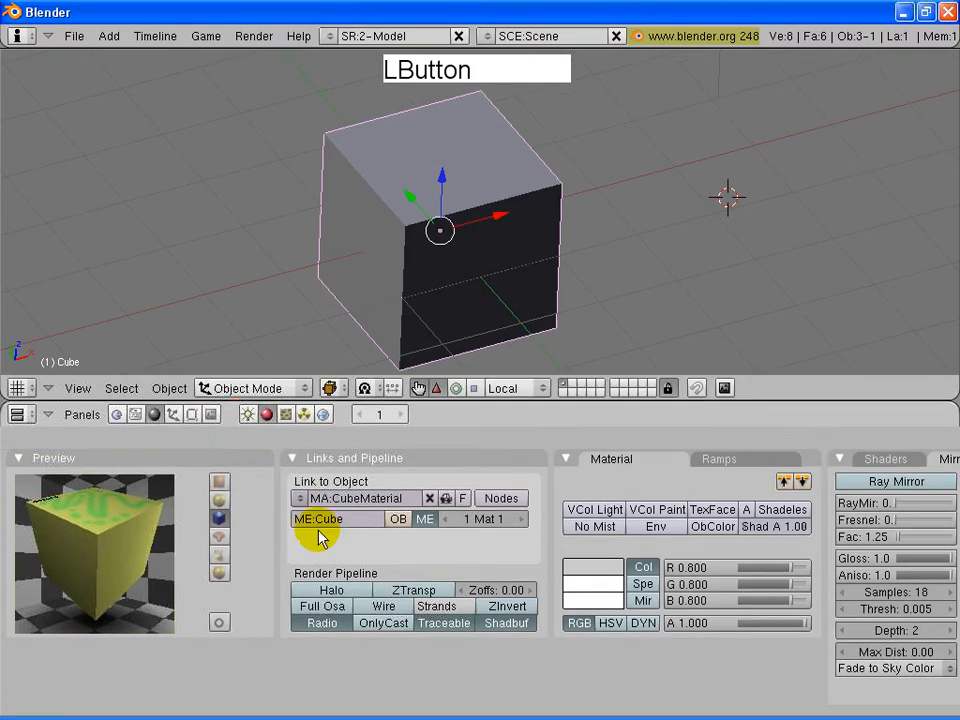
key(KP_Add)
key(KP_Add)
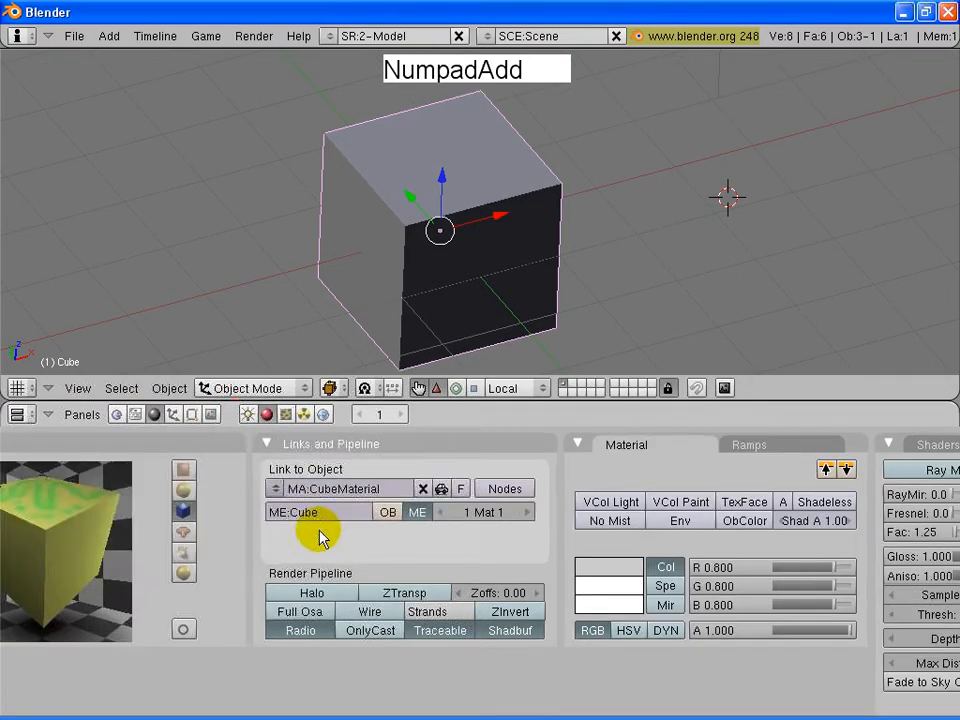
middle_drag(191, 530, 370, 543)
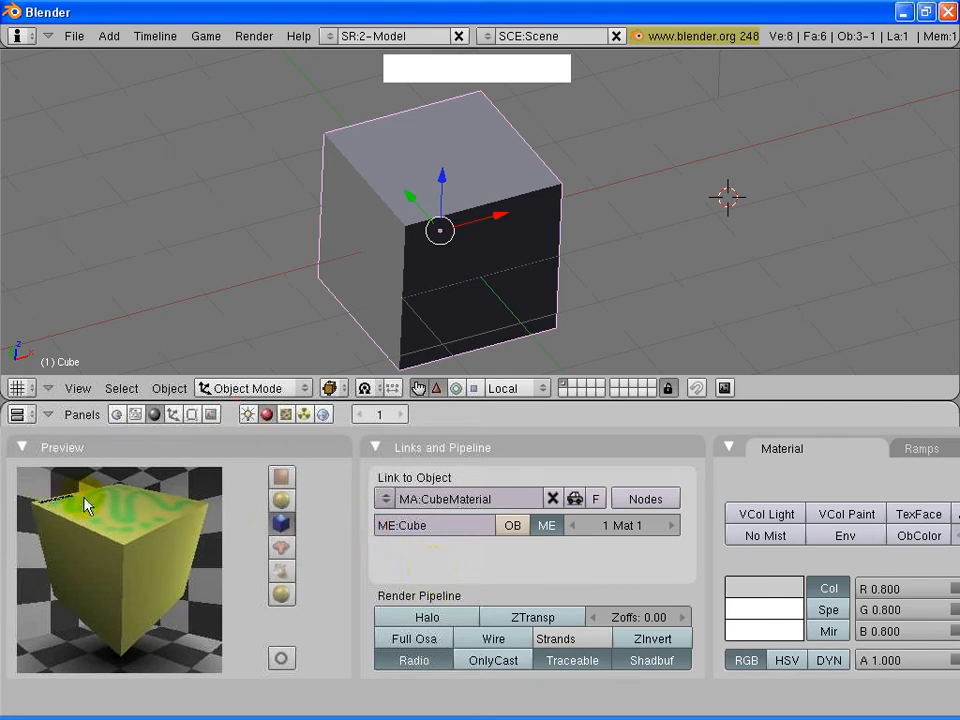
Step: Split the 3D view into two side-by-side areas and make the new one a UV/Image Editor
right_click(698, 398)
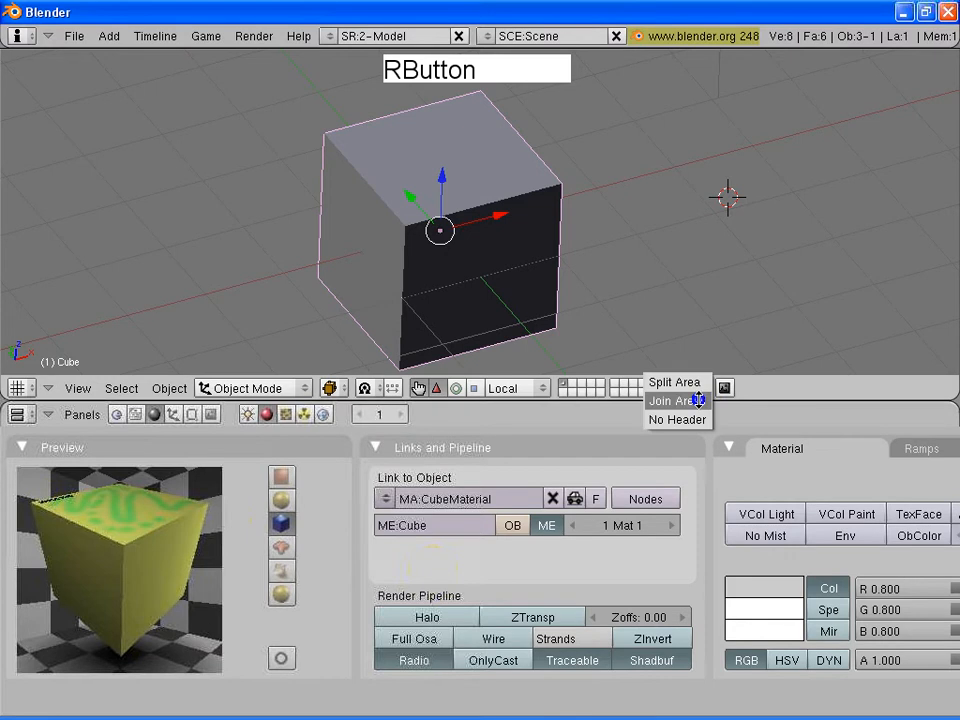
click(681, 379)
click(650, 380)
click(669, 388)
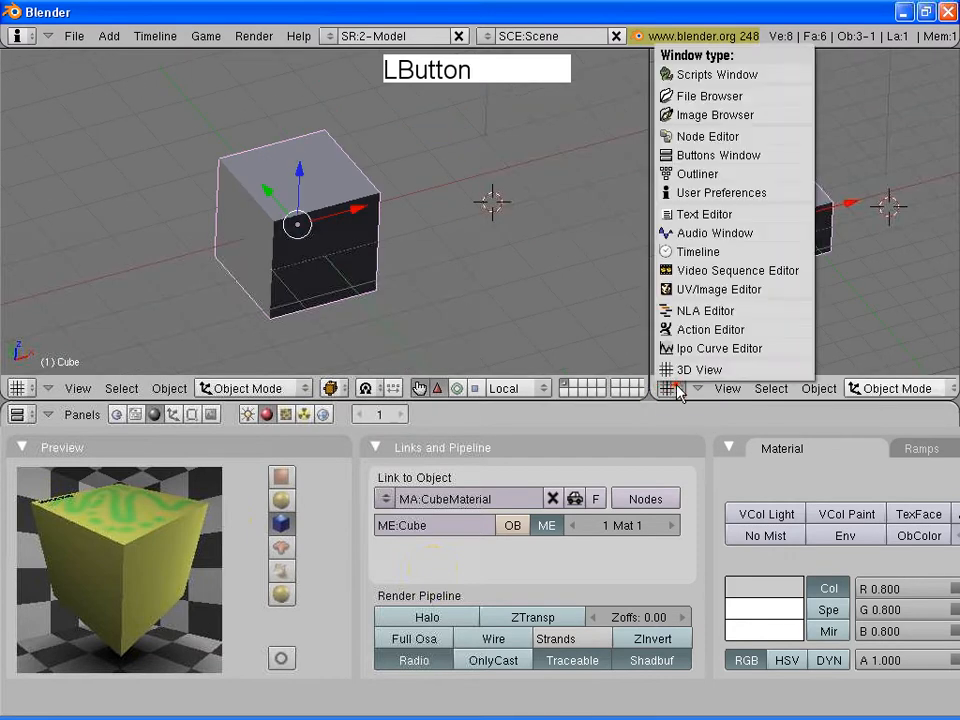
click(672, 289)
Step: Display ImageMap.jpg in the UV/Image Editor, fitted to the area
click(806, 389)
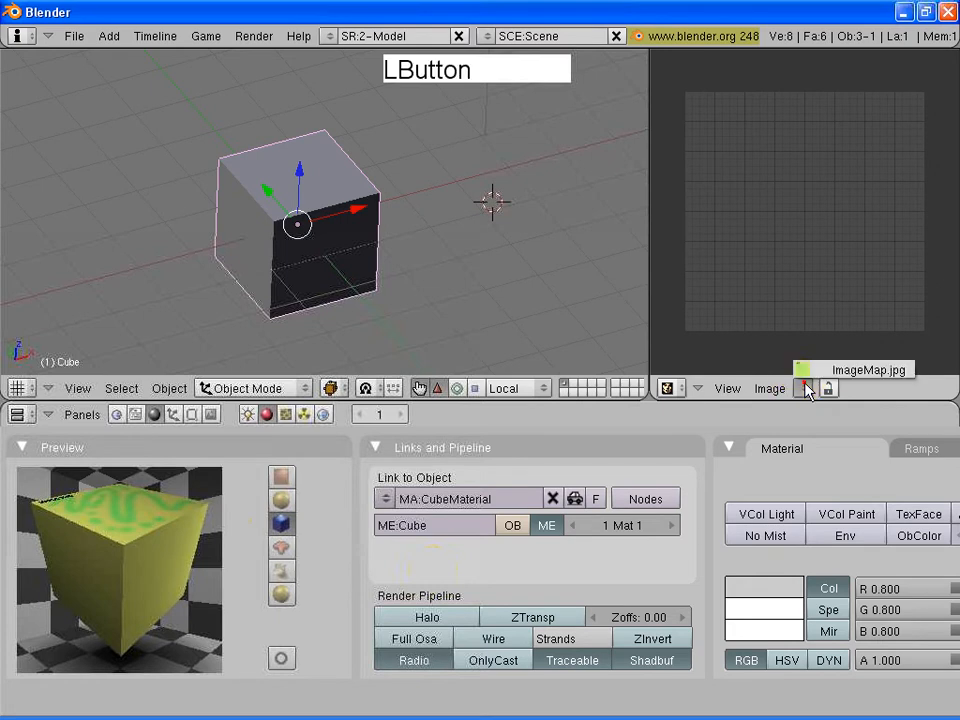
click(804, 371)
scroll(825, 287, down, 5)
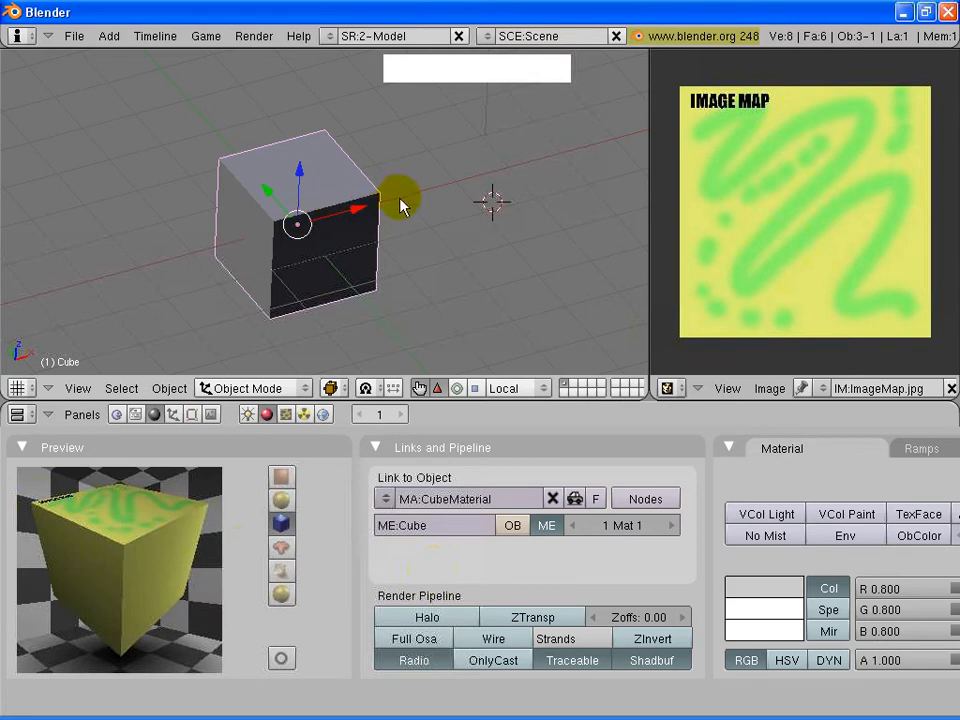
Step: In top view, move the camera across to the negative X side of the cube and rotate it to face the cube
scroll(400, 205, up, 3)
scroll(467, 199, down, 6)
scroll(467, 203, up, 2)
scroll(467, 205, down, 3)
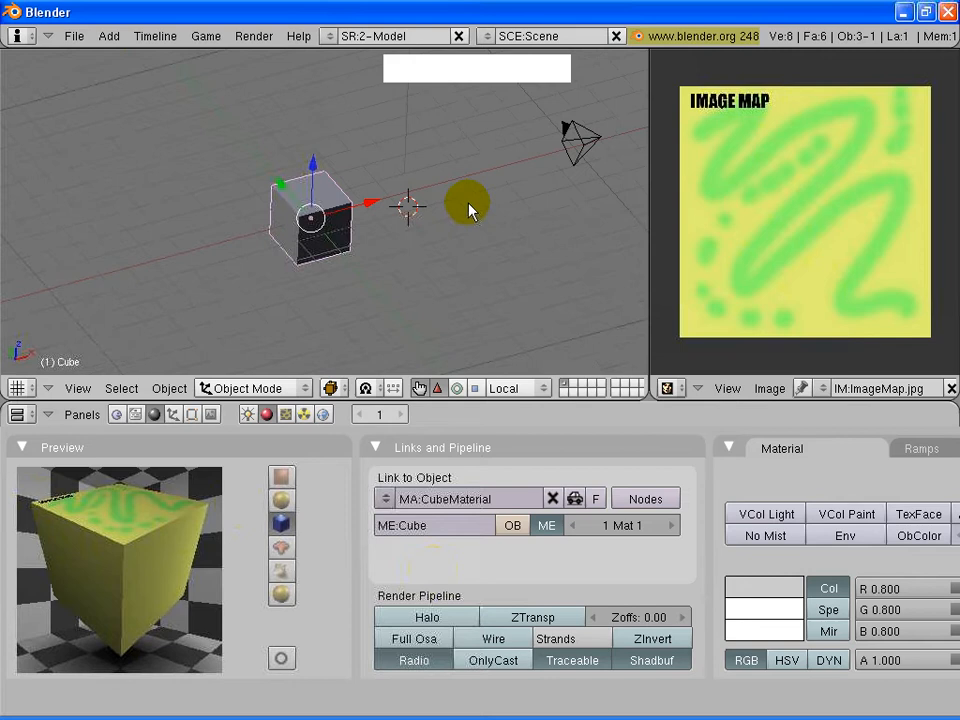
right_click(585, 150)
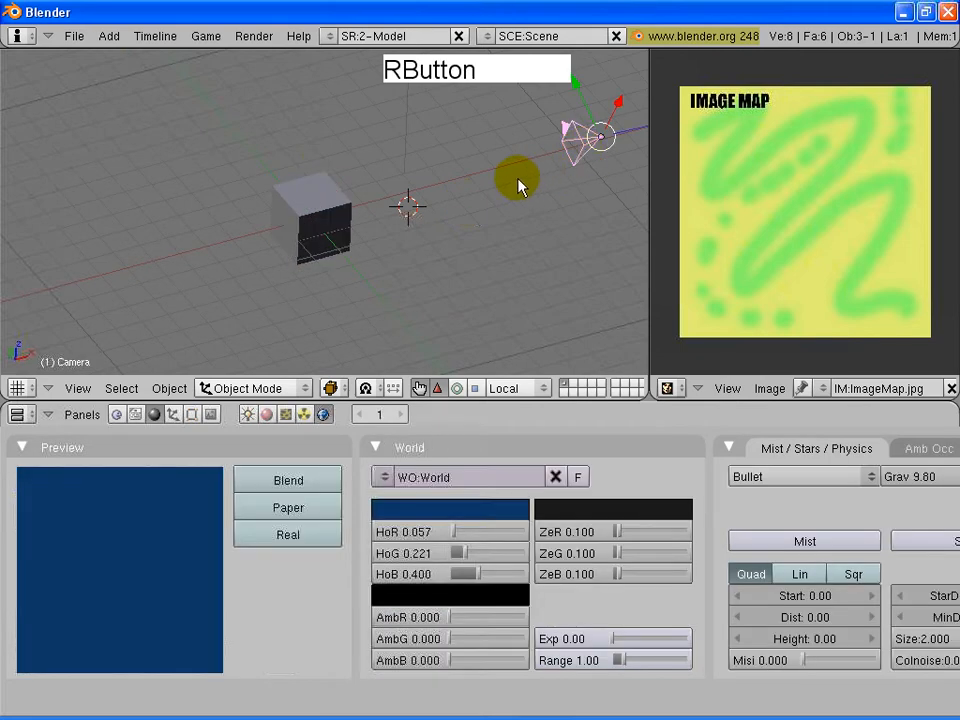
key(KP_7)
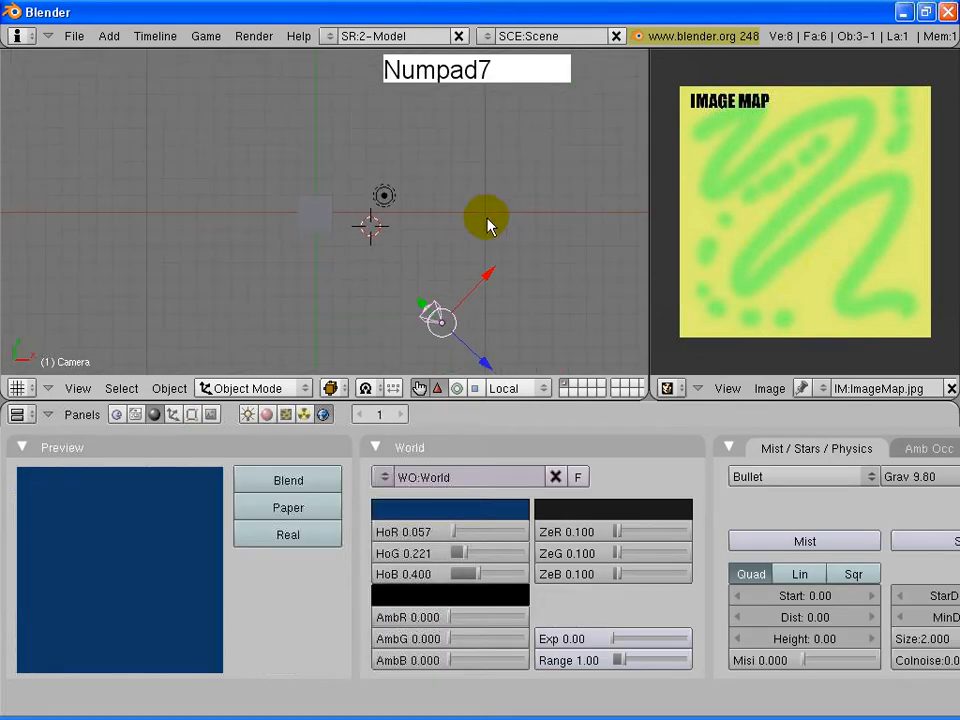
shift+middle_drag(488, 268, 478, 174)
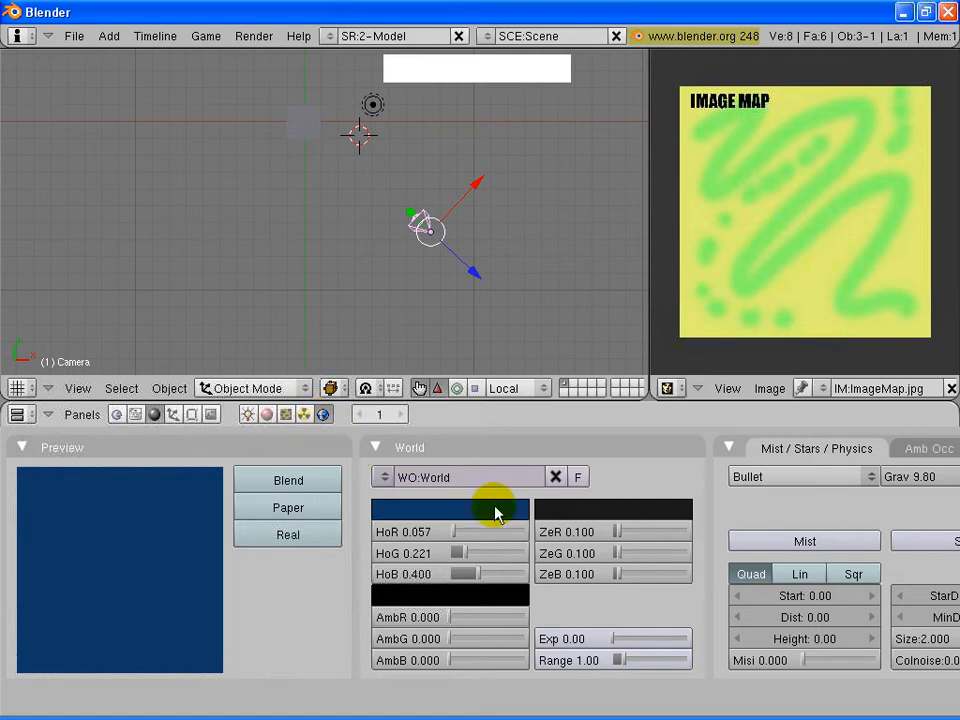
right_click(300, 126)
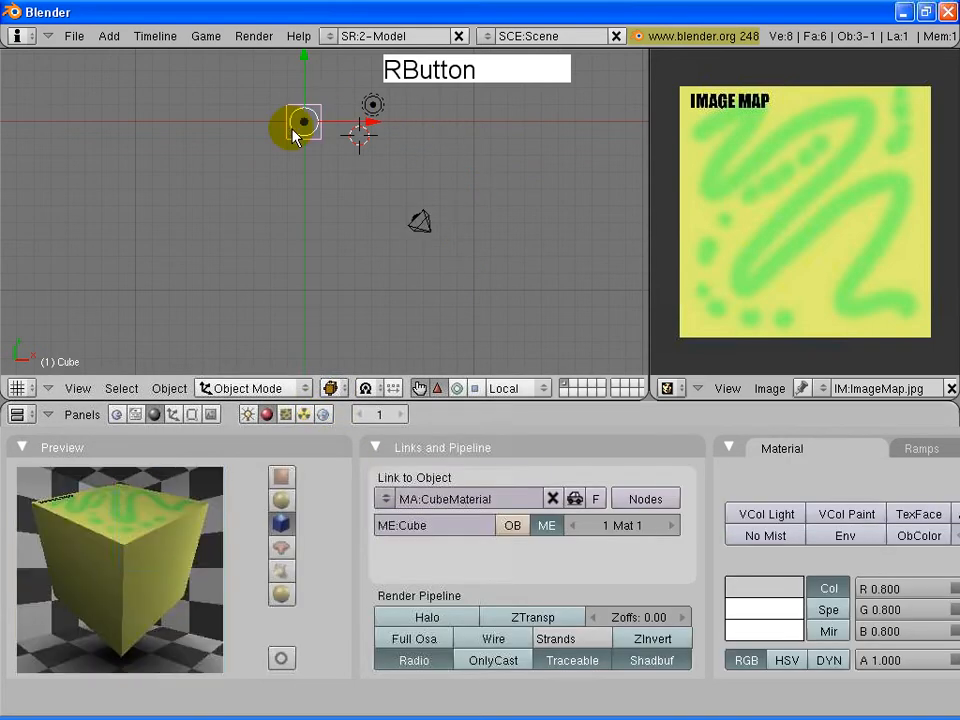
right_click(429, 230)
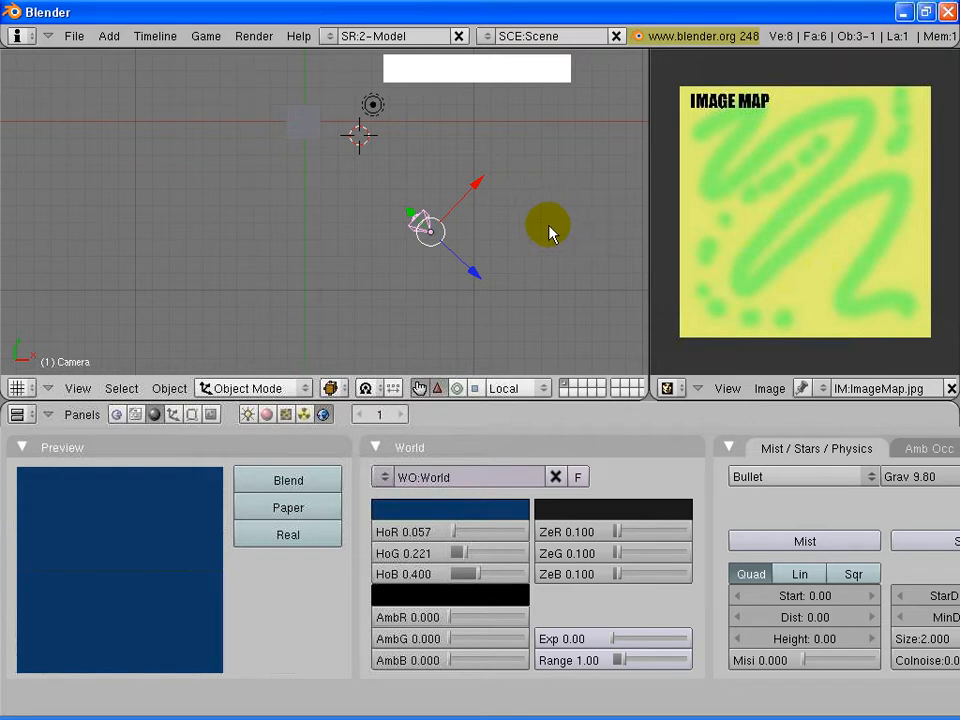
key(g)
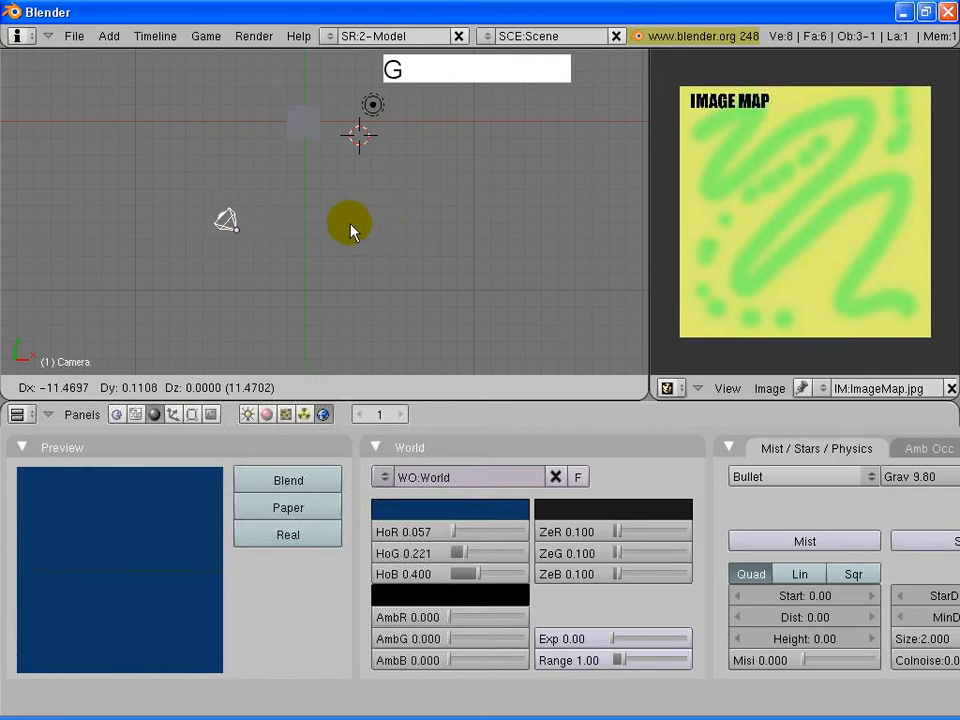
click(318, 228)
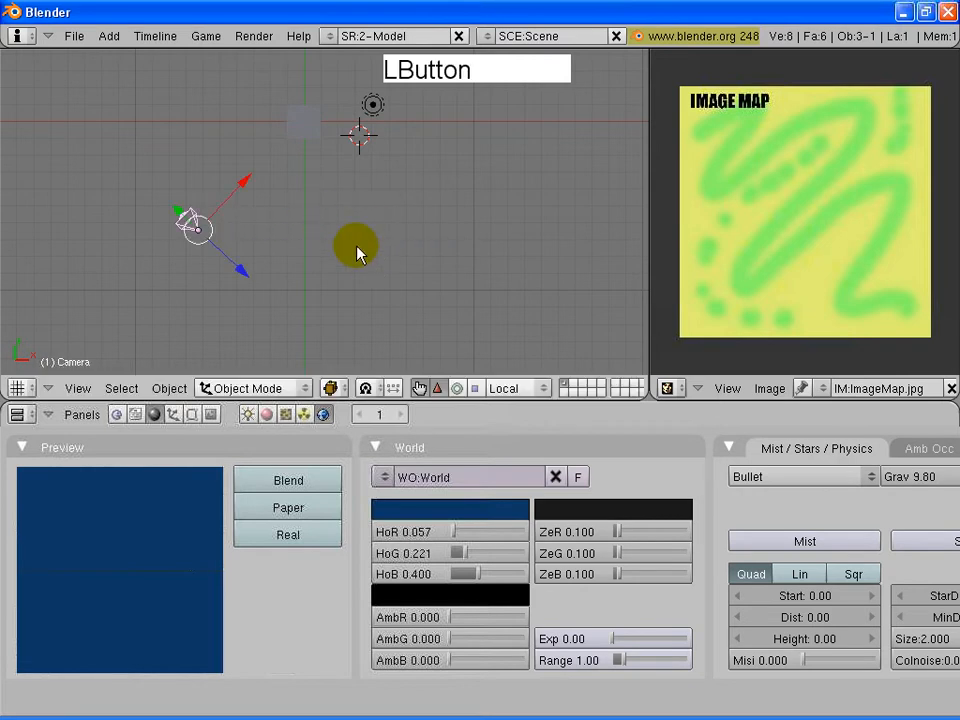
key(r)
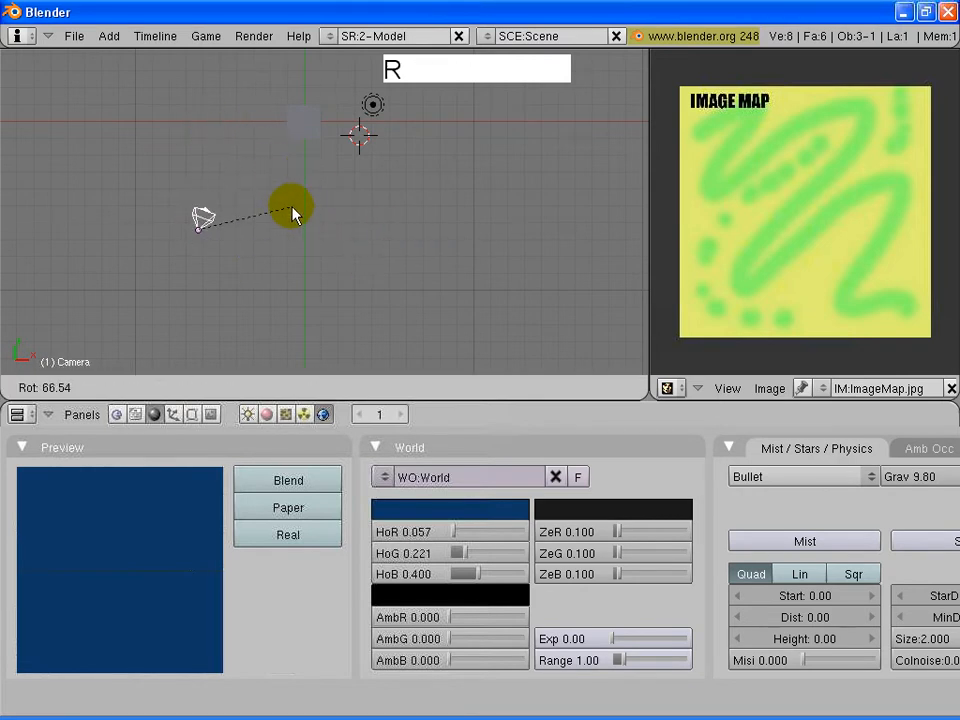
click(289, 246)
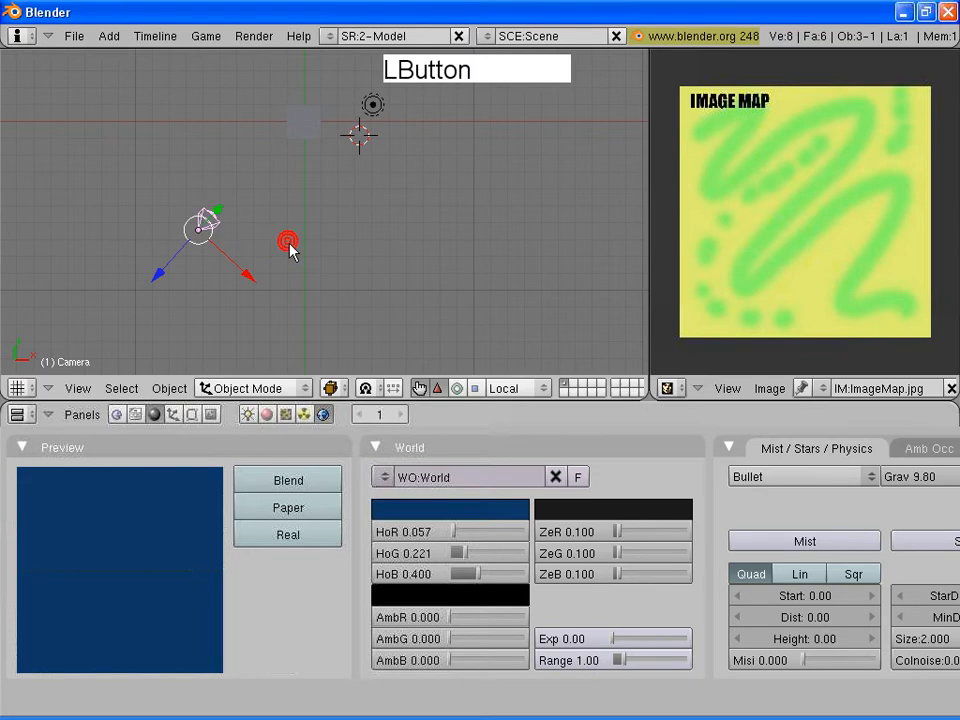
Step: Split the 3D view into two side-by-side areas and show the camera view in the left one
right_click(323, 403)
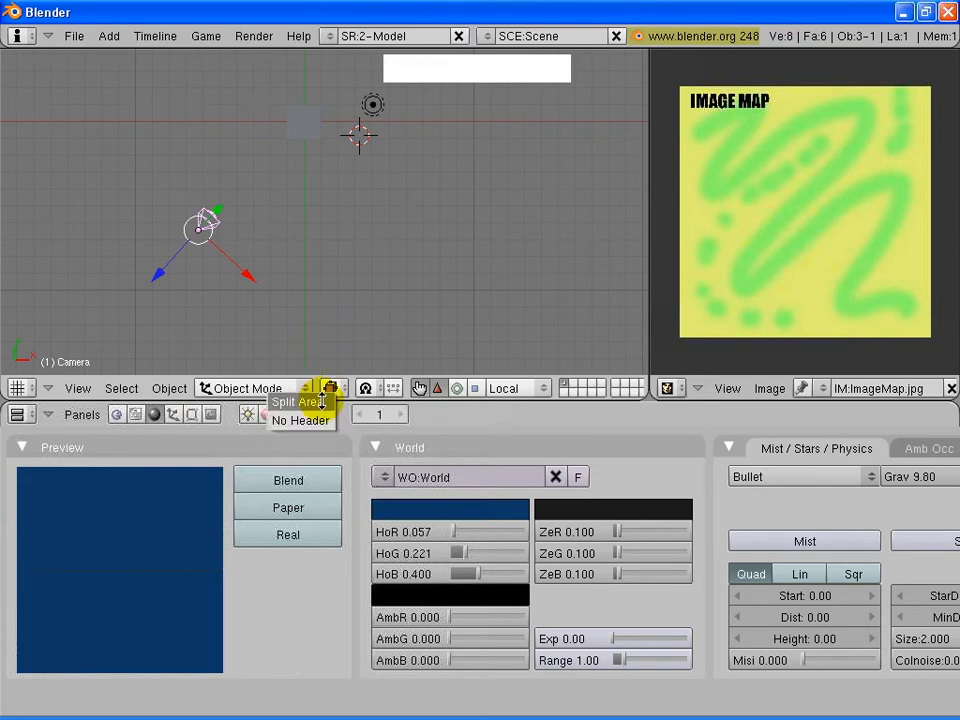
click(320, 402)
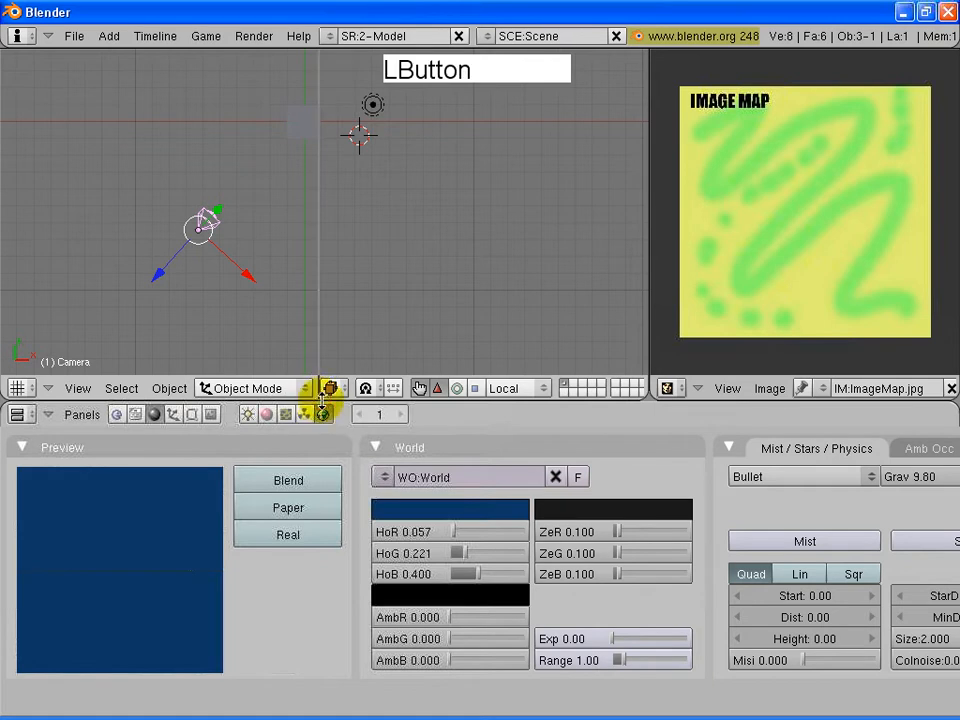
click(322, 400)
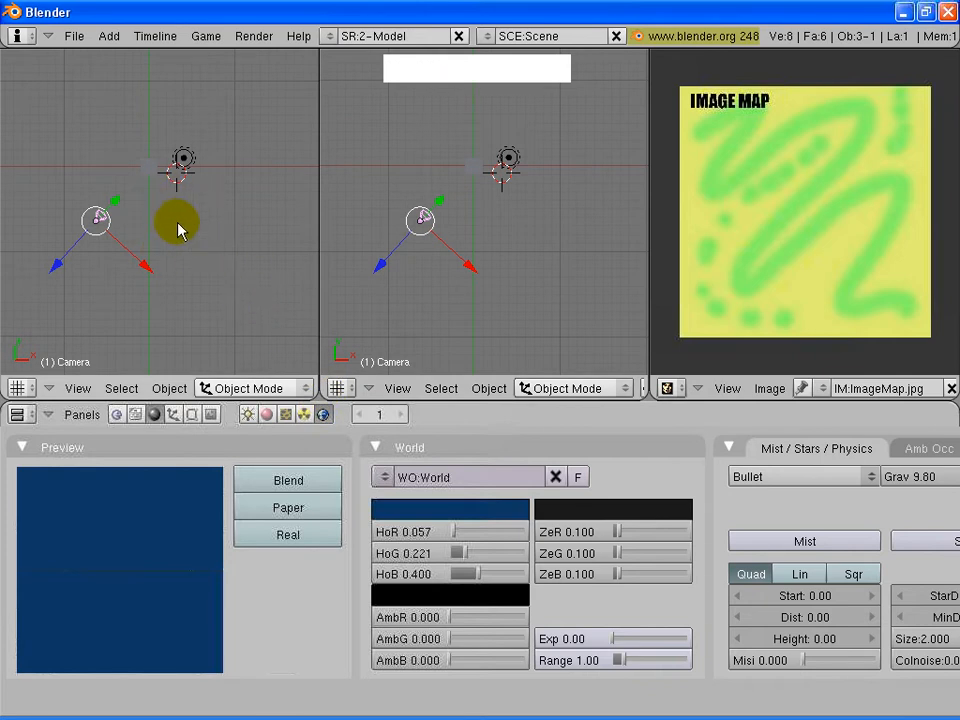
key(KP_0)
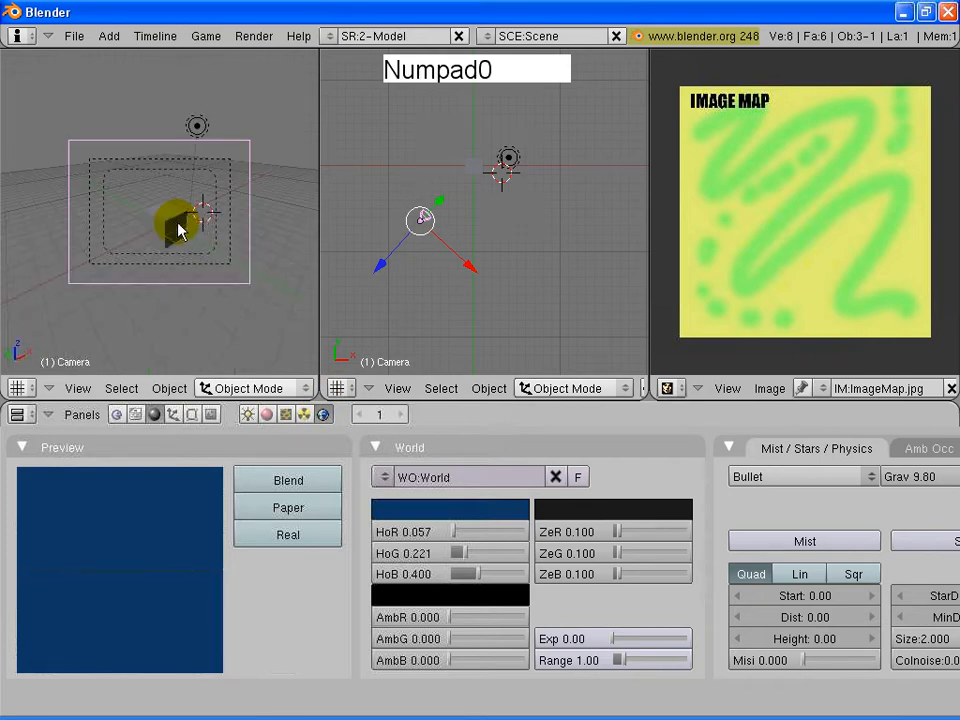
mouse_move(178, 230)
middle_down()
mouse_move(197, 251)
mouse_move(135, 212)
mouse_move(190, 245)
middle_up()
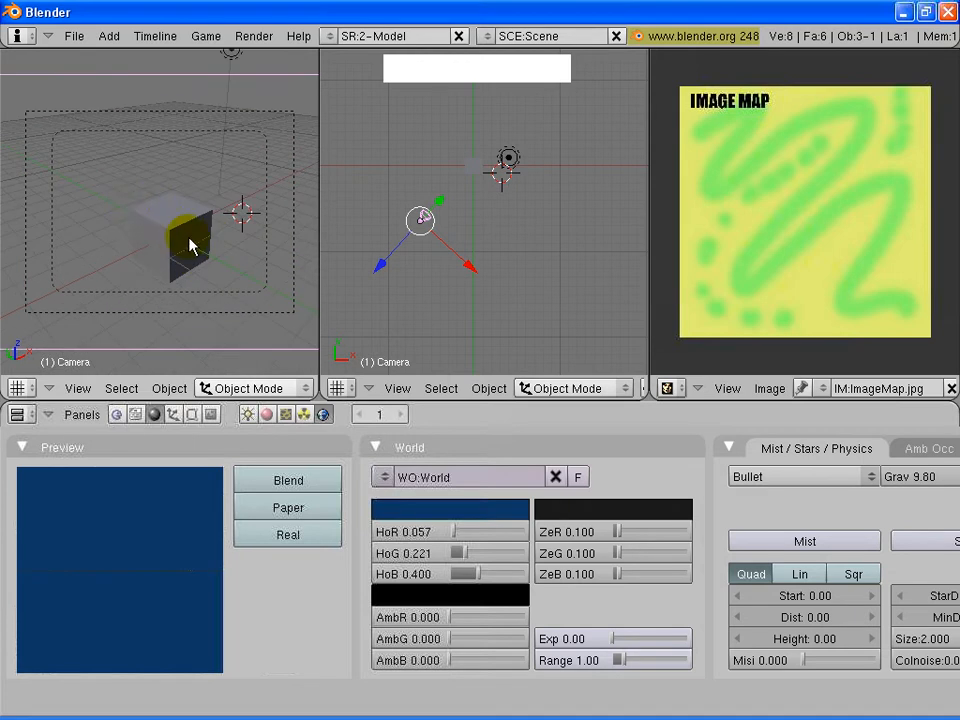
scroll(190, 245, down, 1)
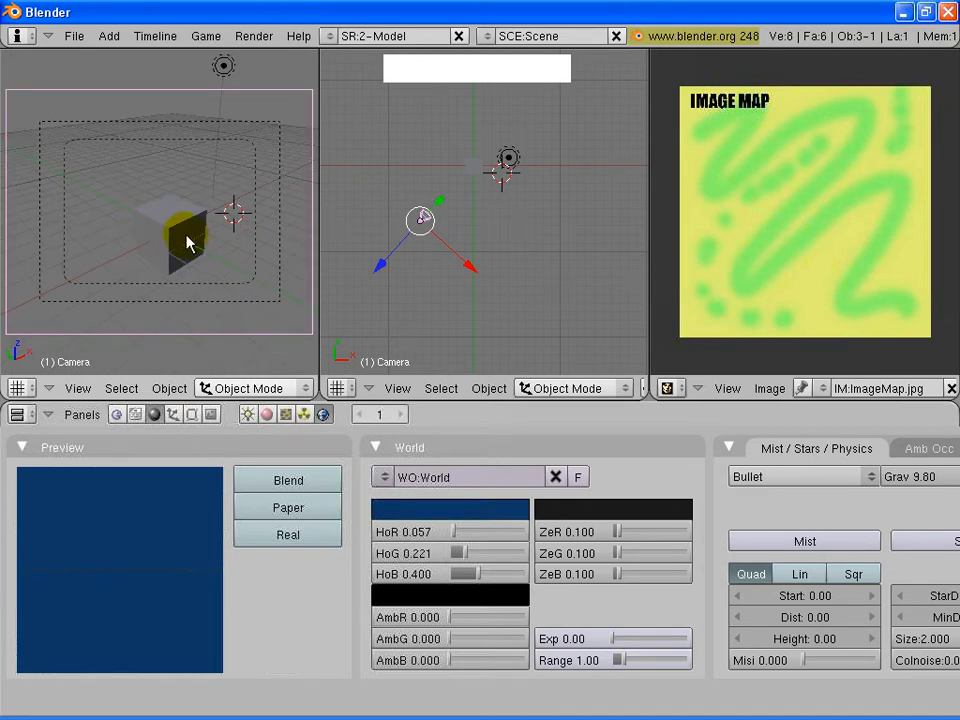
Step: Move the camera about 6 units along its local Z toward the cube, and shift it to centre the cube in the frame
key(g)
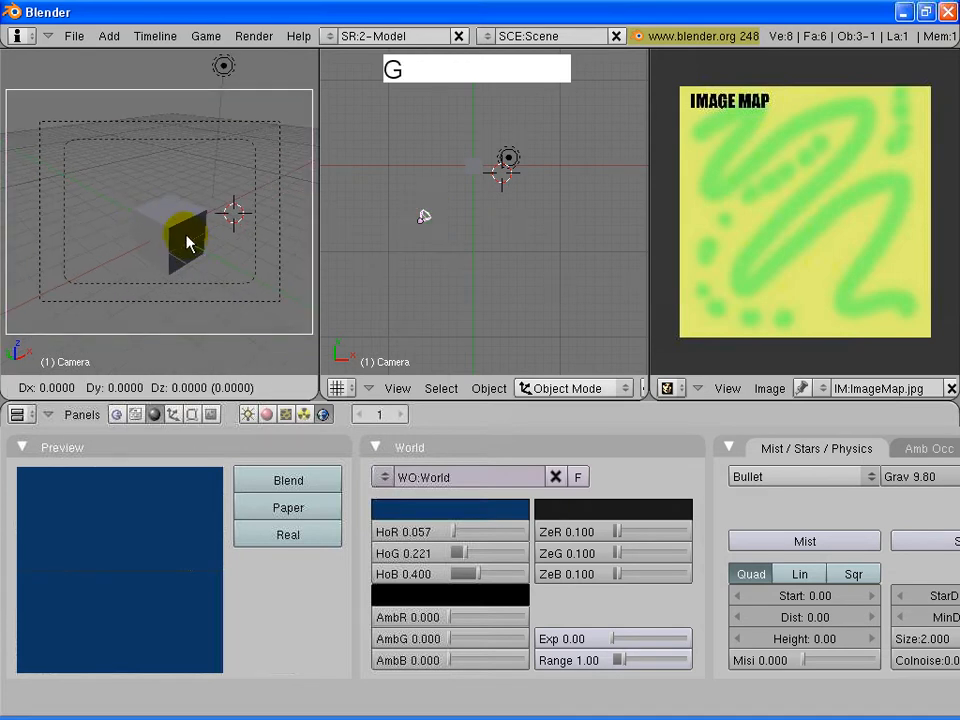
middle_click(186, 243)
middle_drag(186, 243, 204, 199)
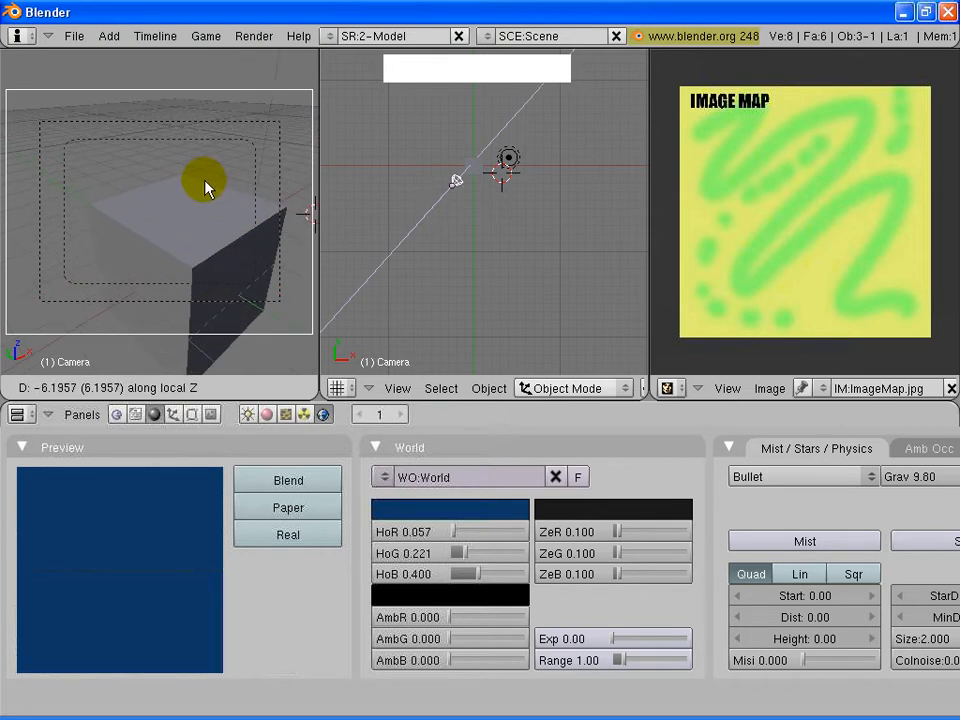
click(204, 190)
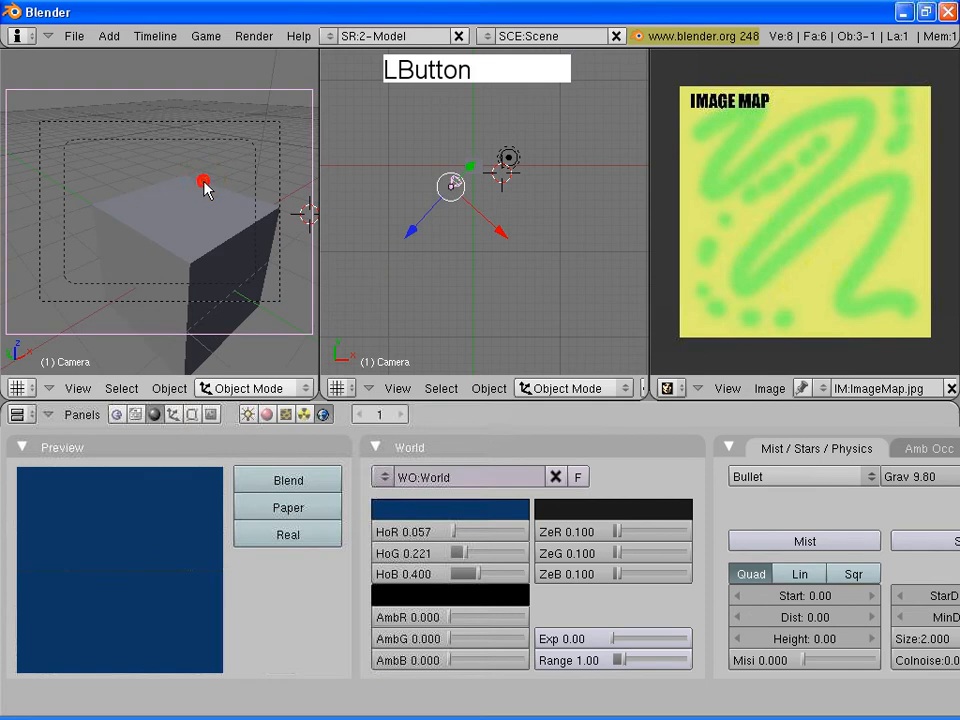
key(g)
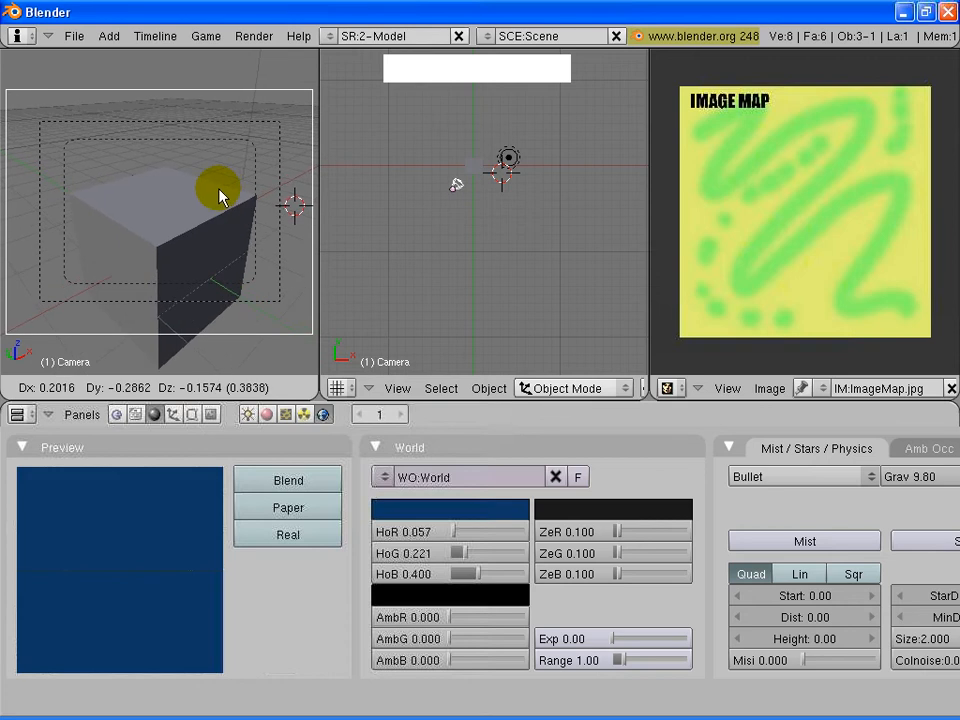
click(220, 192)
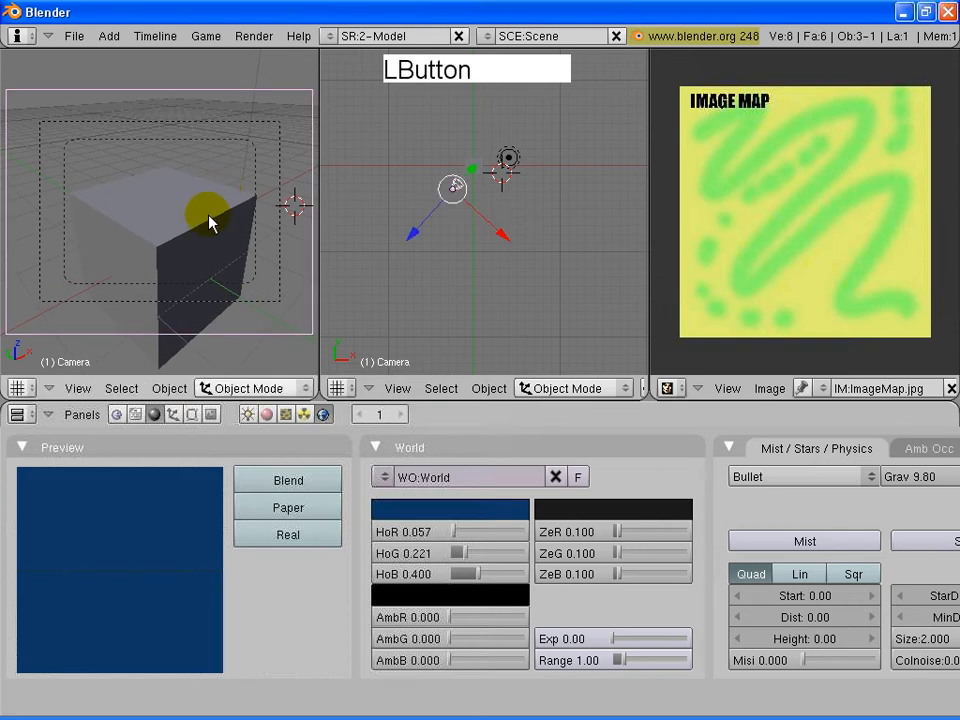
Step: Select the cube, render the current frame, compare how the image maps onto its faces with the material preview, and close the render
right_click(214, 222)
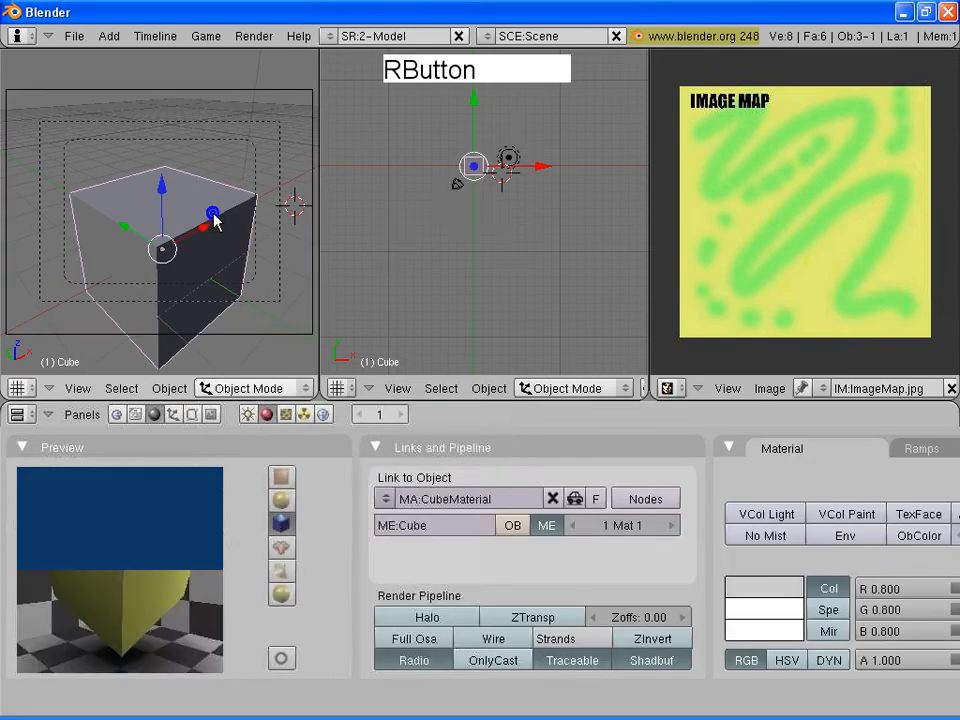
scroll(482, 264, up, 3)
shift+middle_drag(497, 221, 551, 315)
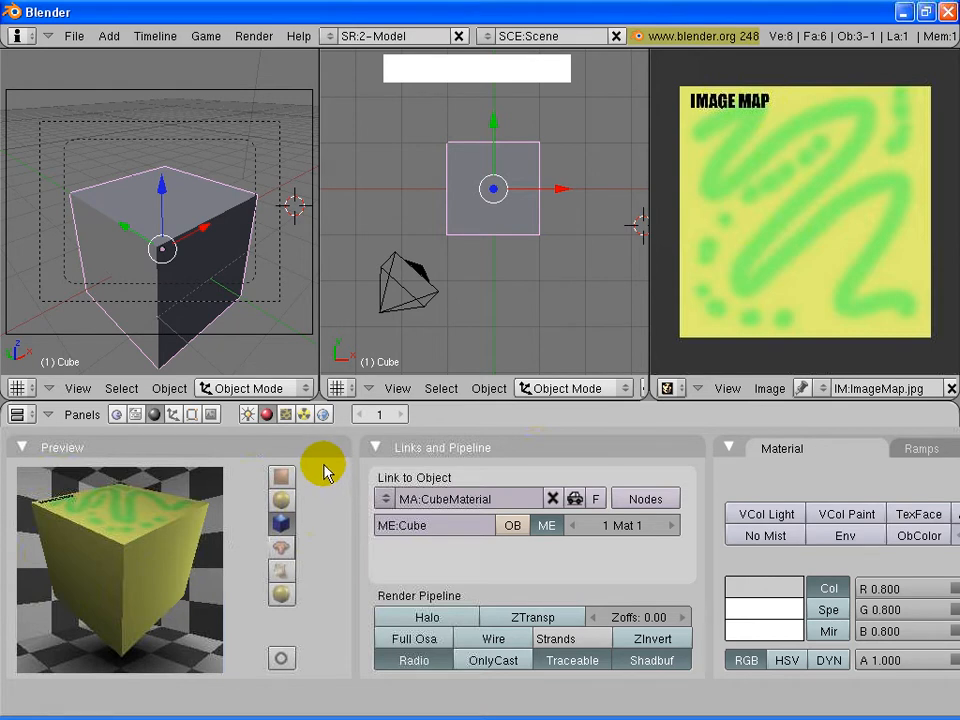
click(268, 47)
click(272, 57)
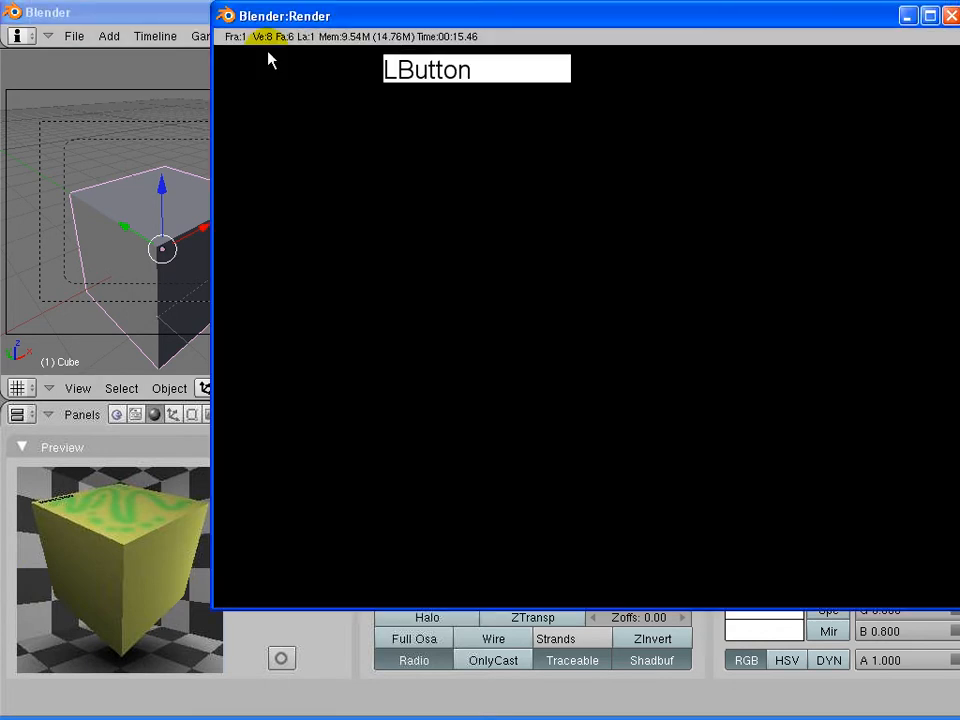
drag(594, 19, 477, 130)
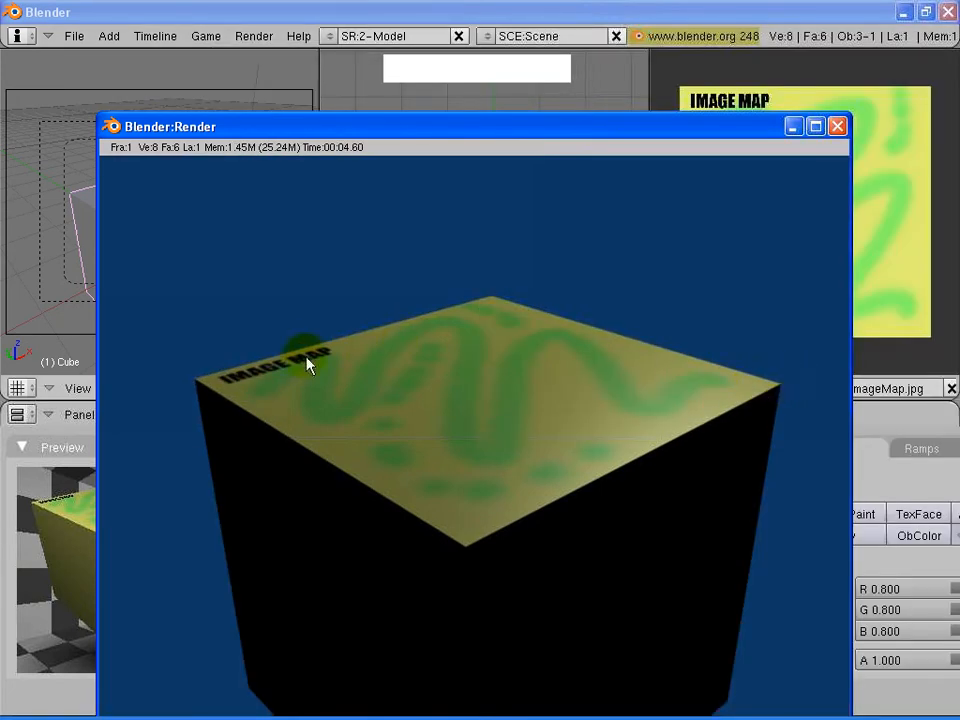
drag(253, 129, 441, 84)
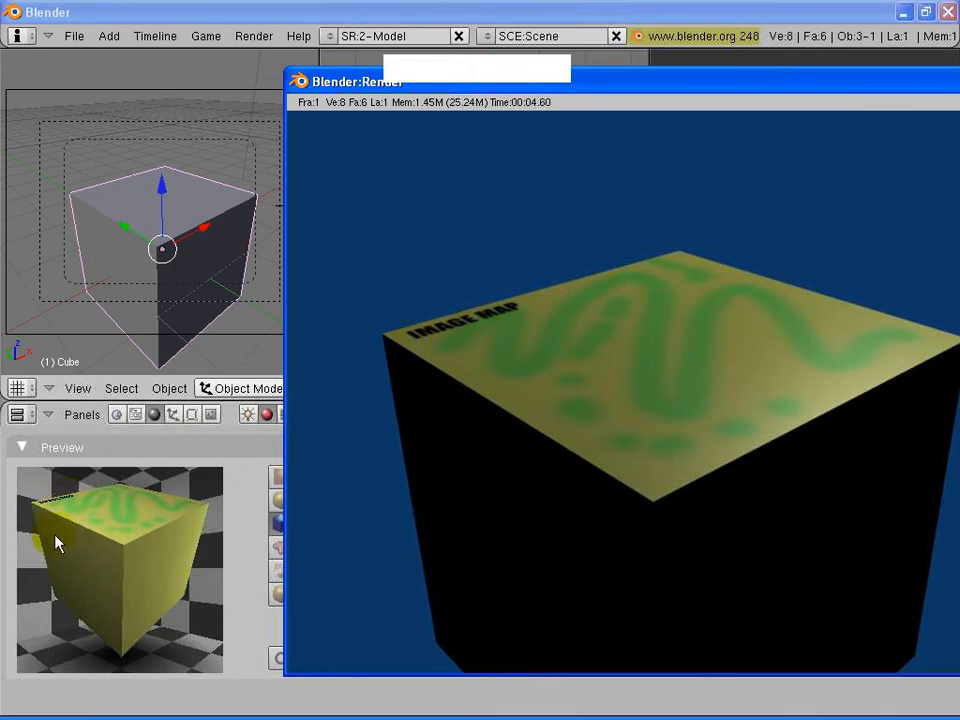
drag(656, 88, 524, 110)
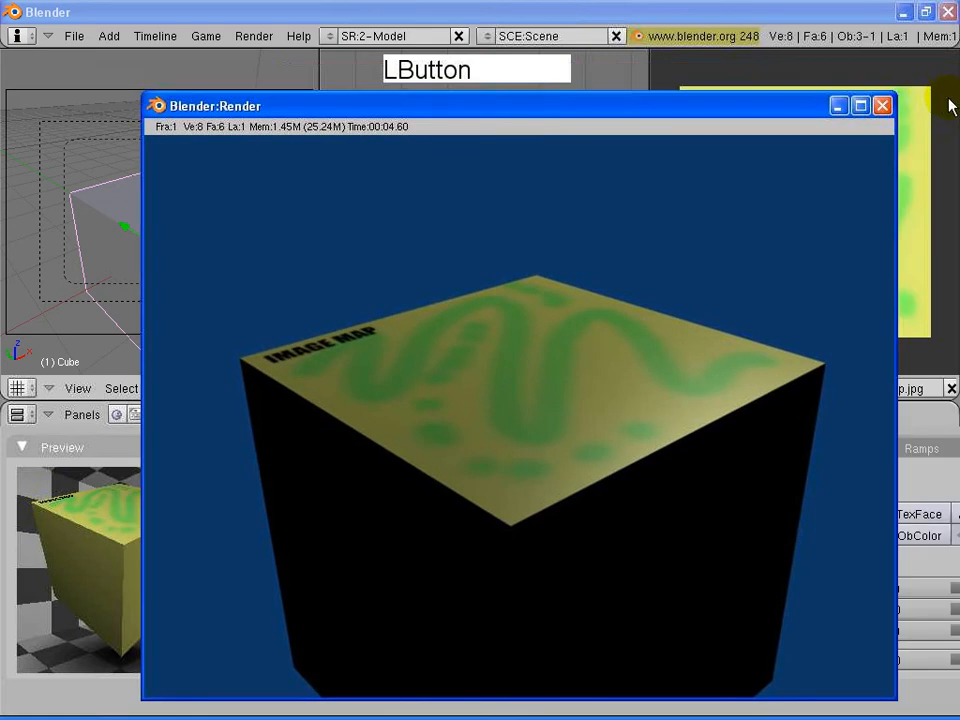
click(883, 106)
Step: In top view, move the lamp about -3.6 on X and -3.6 on Y, and place a duplicate on the cube's negative X side
scroll(425, 290, down, 2)
shift+middle_drag(559, 289, 597, 157)
right_click(595, 134)
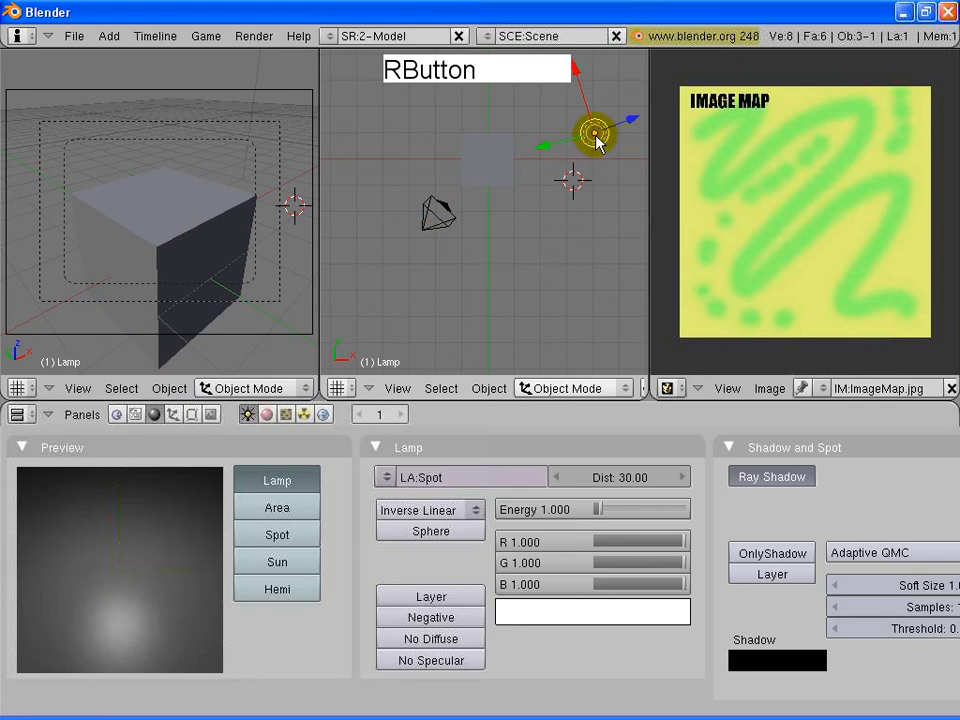
key(g)
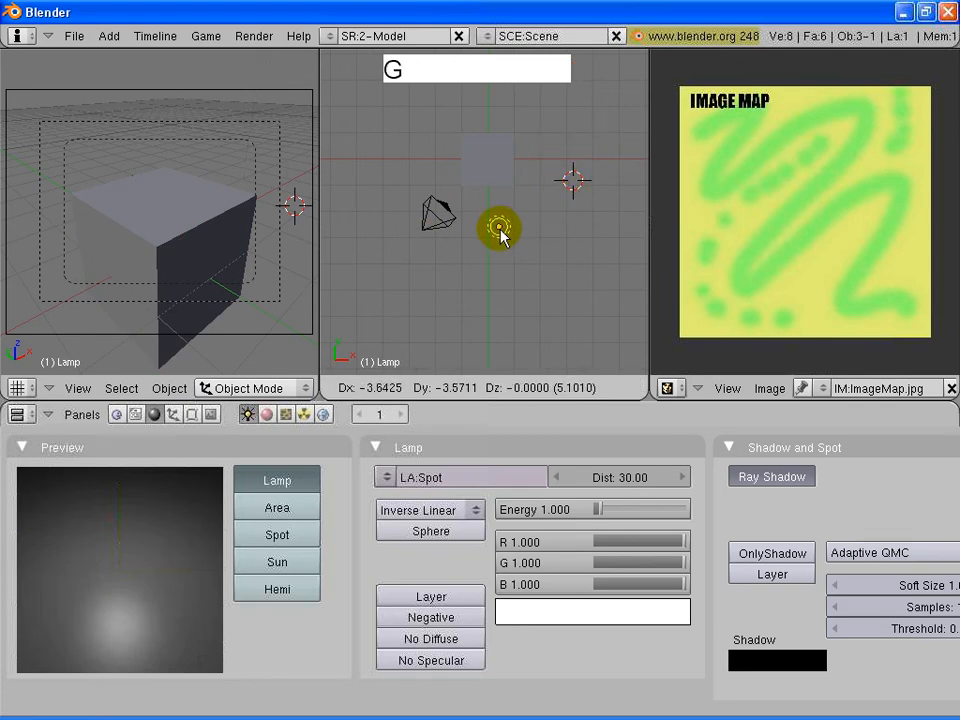
click(501, 232)
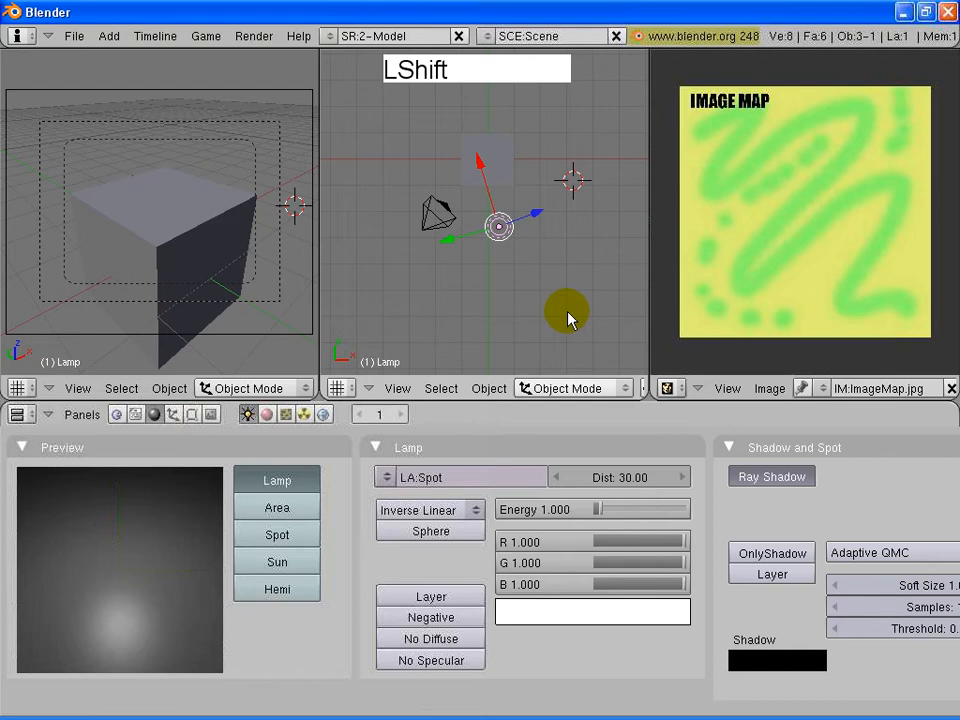
key(shift+d)
click(473, 266)
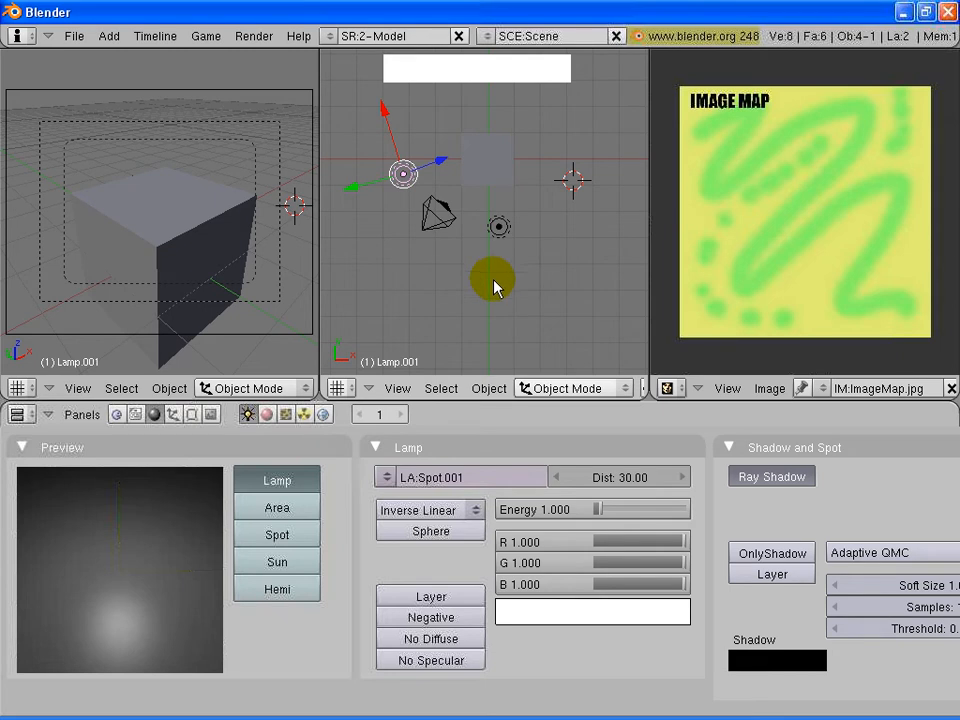
Step: In front view, raise the duplicate lamp about 4.9 on Z and the original lamp to a similar height, slightly toward positive X
key(KP_1)
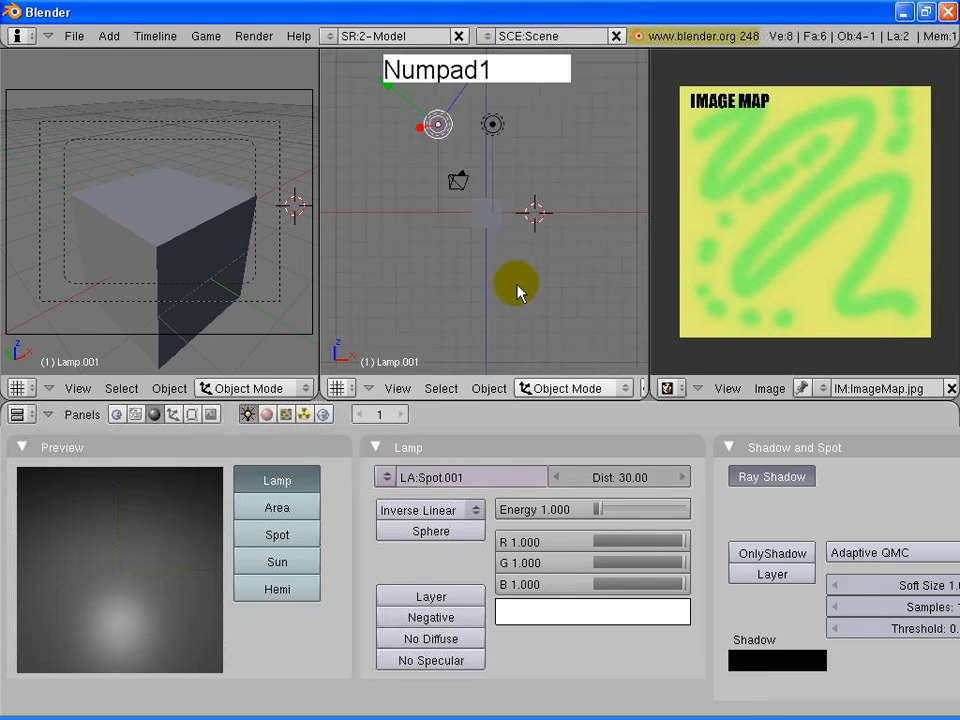
shift+middle_drag(525, 266, 525, 356)
right_drag(500, 228, 499, 152)
click(500, 148)
right_drag(439, 215, 435, 133)
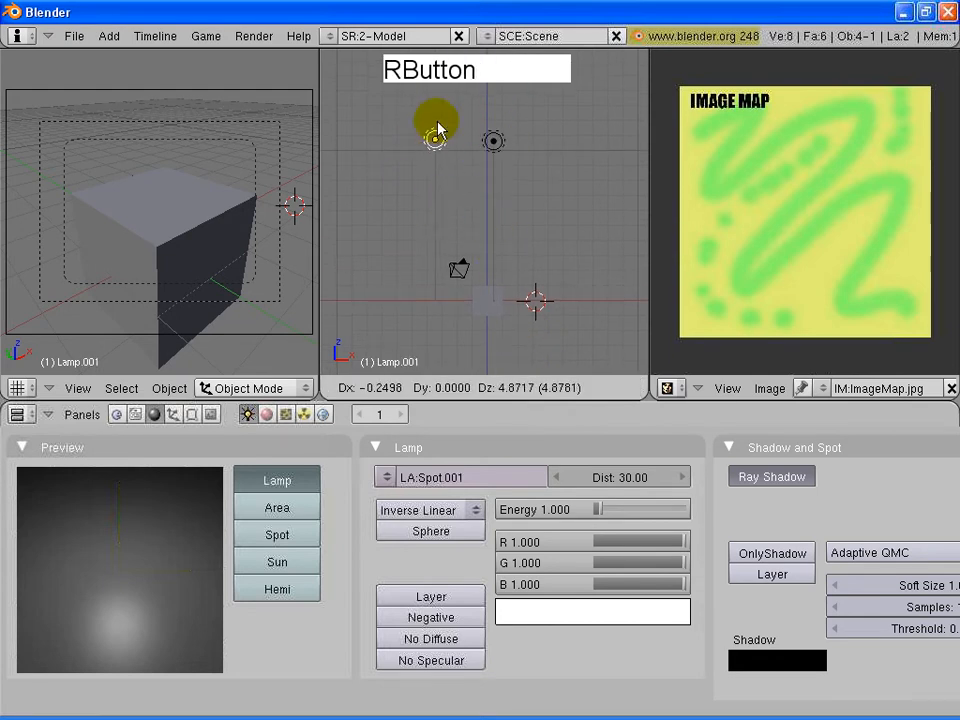
click(438, 134)
right_drag(500, 142, 512, 146)
click(507, 139)
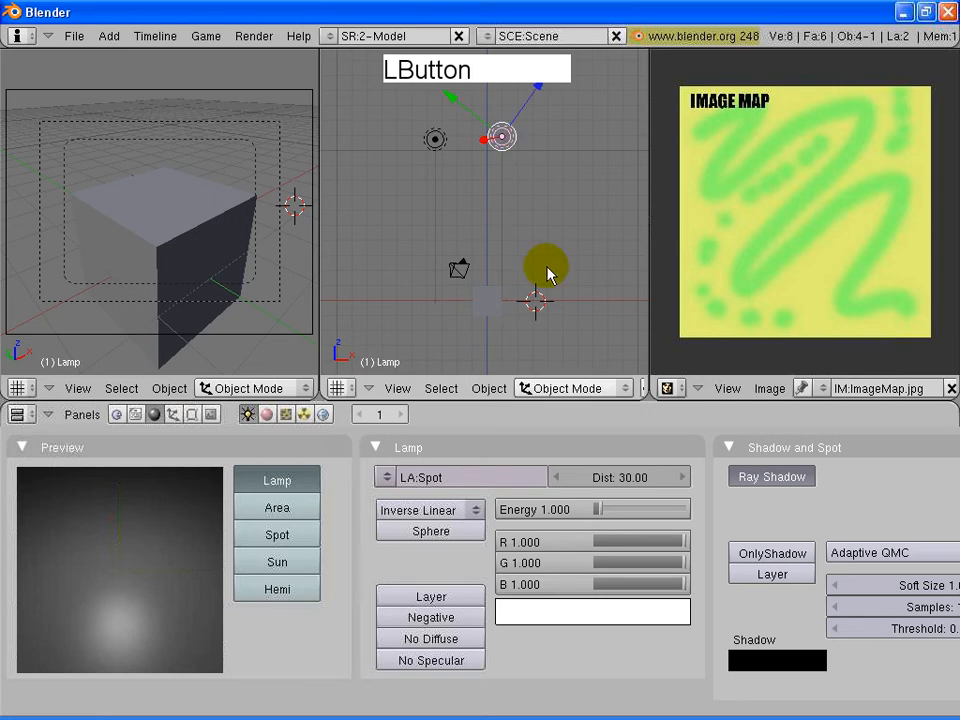
Step: Check the lamp placement in top view, render the current frame to examine the lighting on the cube, and close the render
key(KP_7)
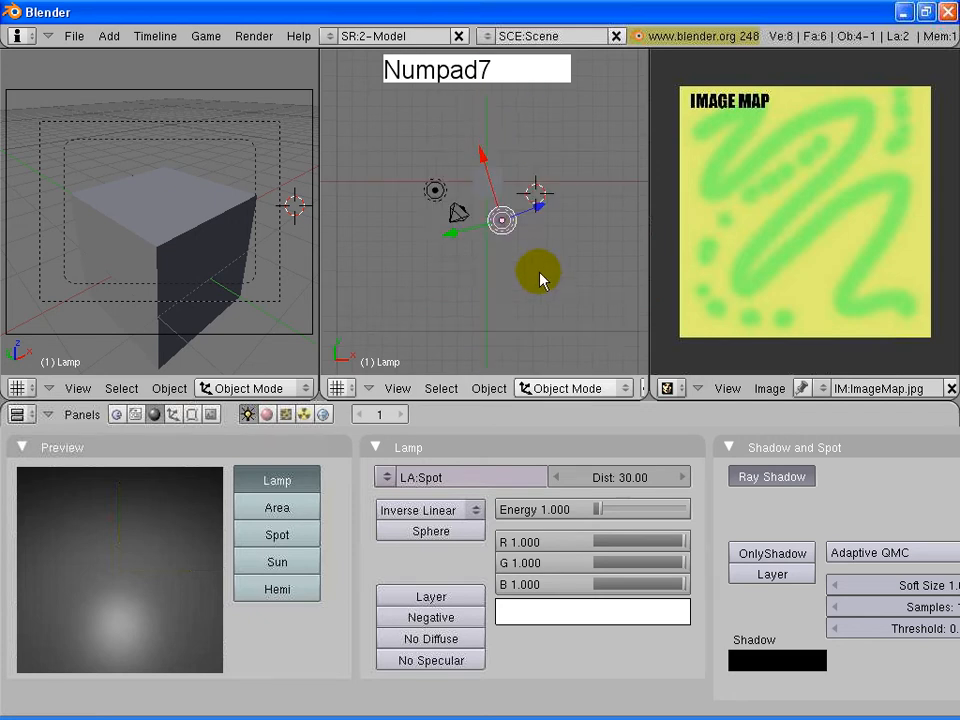
shift+middle_drag(542, 281, 565, 299)
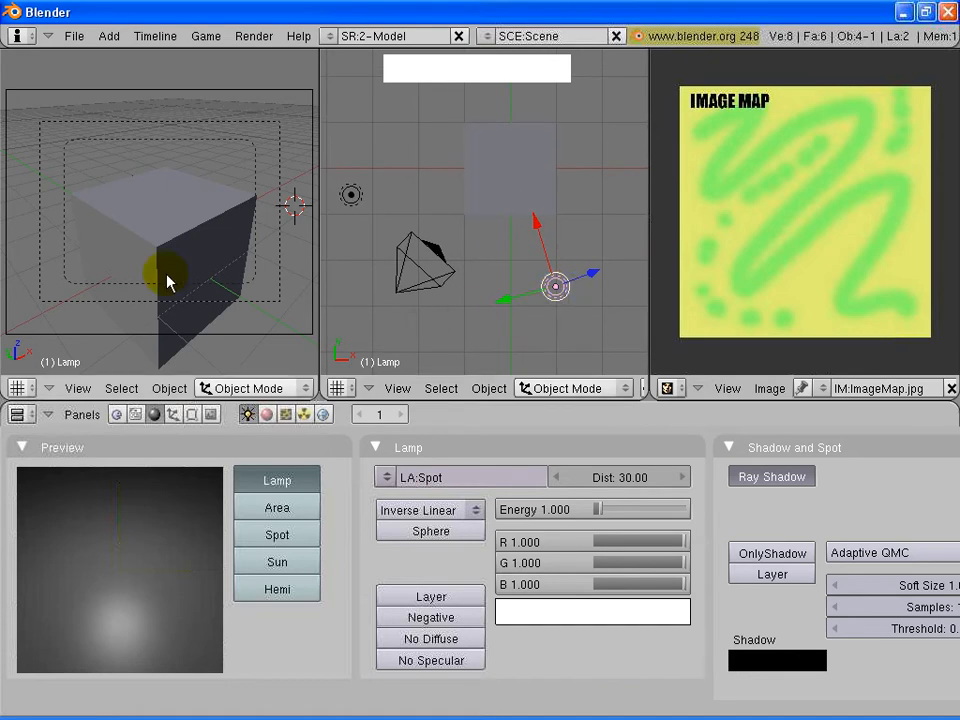
click(250, 36)
click(274, 54)
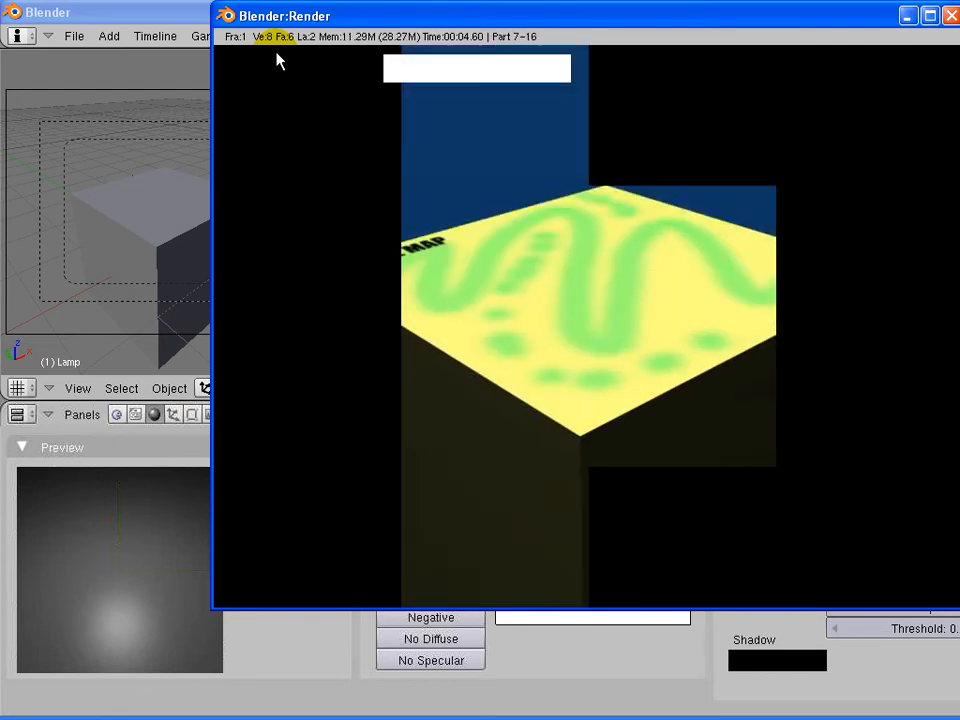
key(Escape)
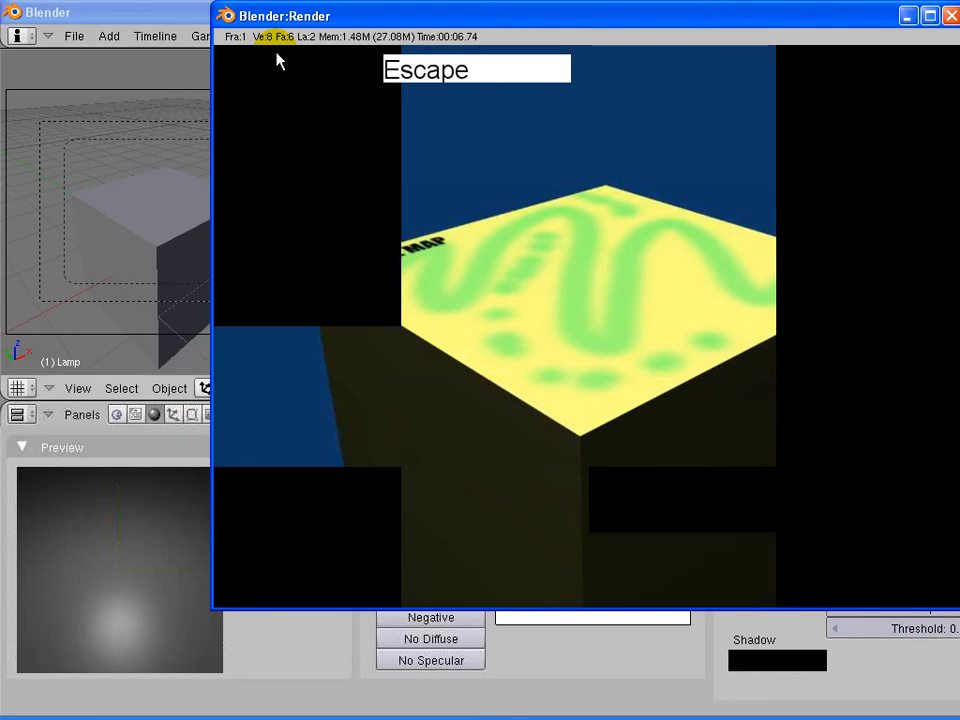
key(Escape)
Step: Move the duplicate lamp farther away from the cube toward negative X
scroll(568, 230, down, 3)
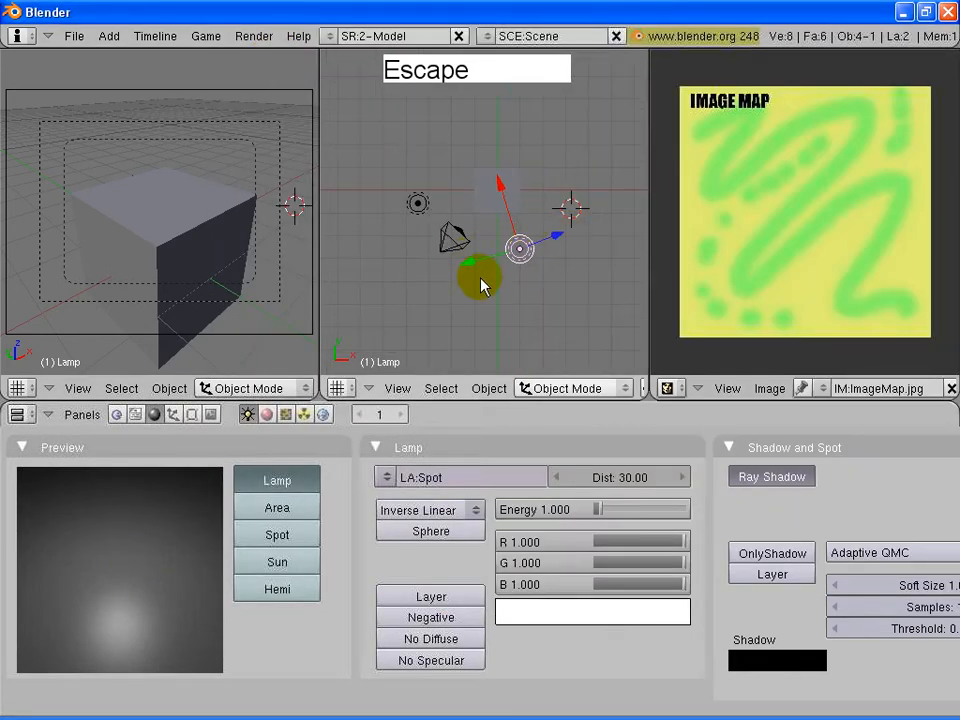
middle_drag(480, 321, 460, 220)
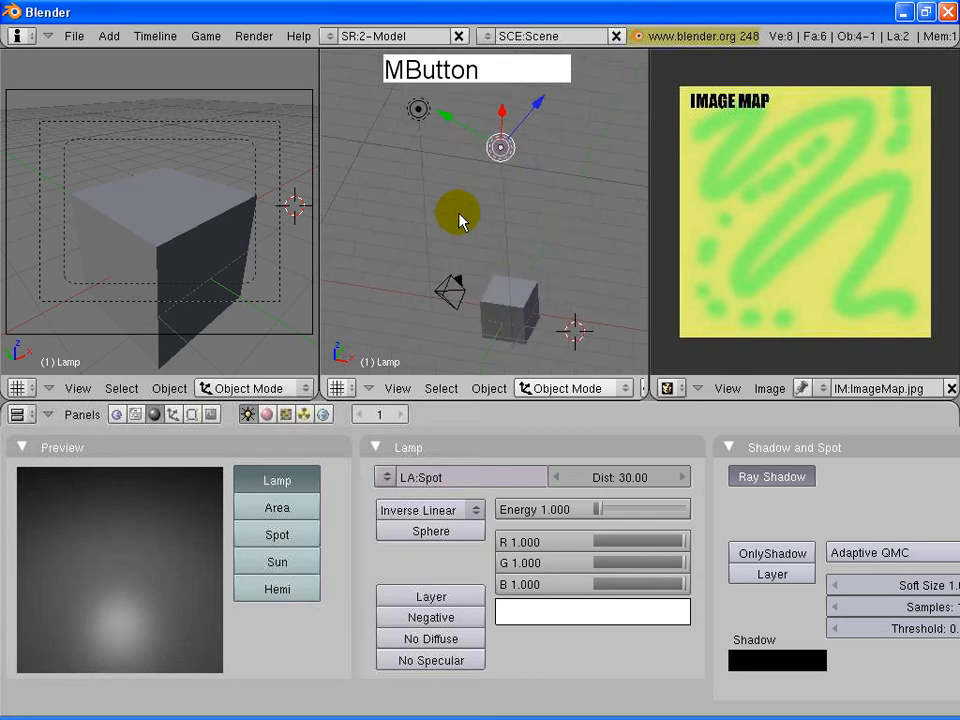
right_drag(422, 106, 349, 152)
click(346, 150)
Step: Set the transform orientation to Global, then lower the duplicate lamp along Z and shift it along the axes to light the cube's sides
middle_click(533, 398)
middle_drag(533, 398, 356, 388)
click(583, 396)
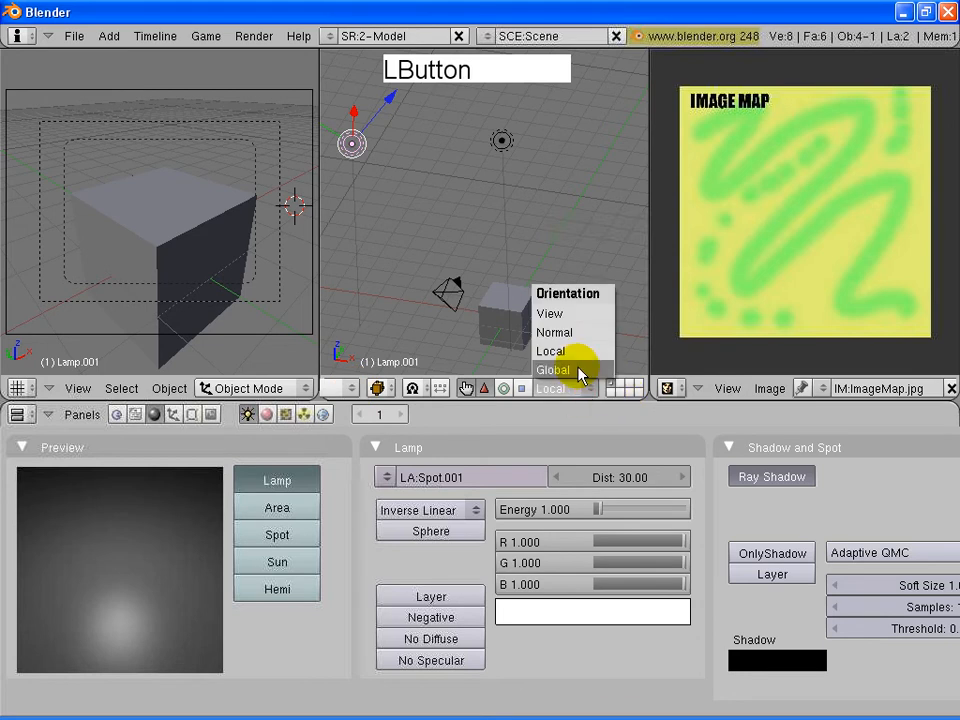
click(579, 370)
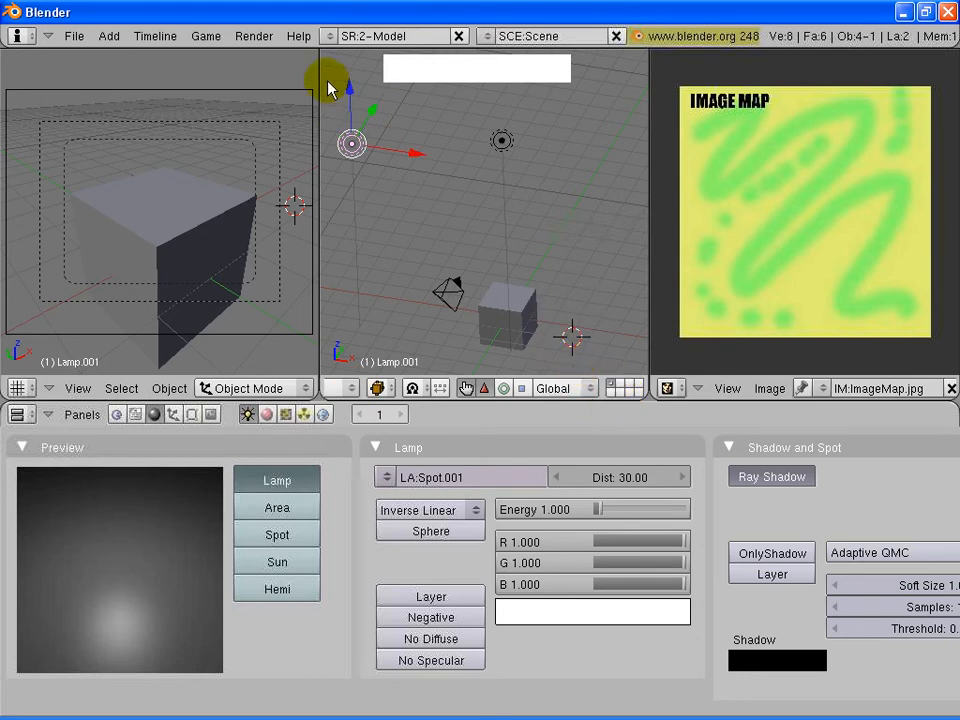
drag(349, 88, 359, 245)
middle_drag(359, 245, 467, 293)
drag(435, 316, 509, 311)
middle_drag(487, 310, 476, 242)
click(493, 297)
drag(493, 297, 496, 372)
click(500, 289)
middle_drag(500, 289, 447, 216)
Step: Render the current frame at full size, examine the lighting on the cube's side faces, and close the render window
key(F12)
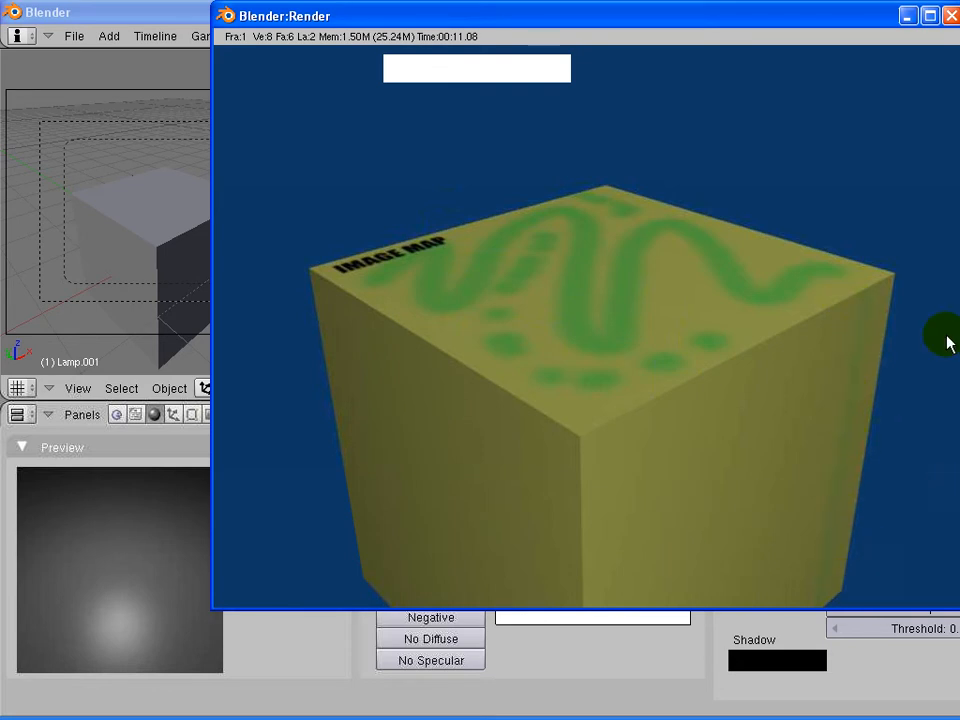
drag(661, 14, 607, 116)
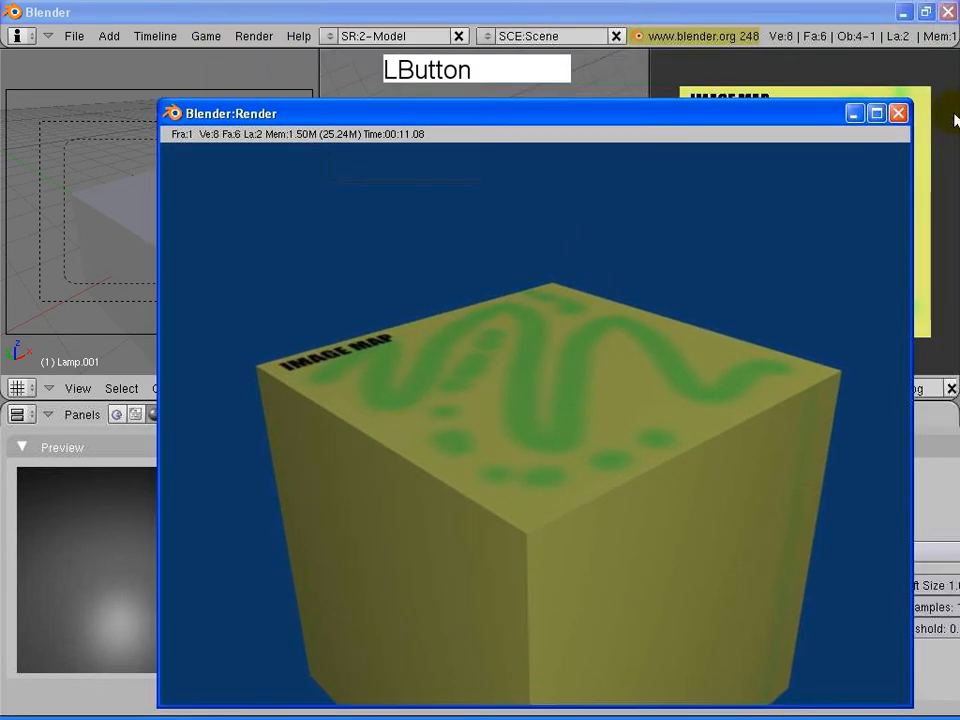
click(898, 113)
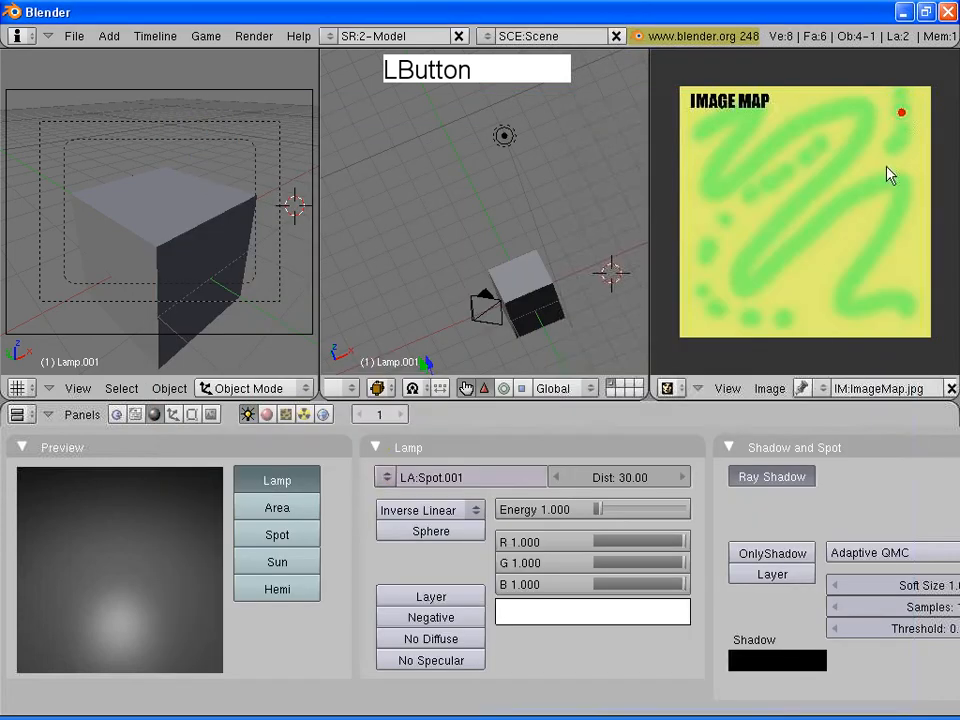
Step: Set the render size to 50%, render the current frame again, and minimise the render window
click(210, 414)
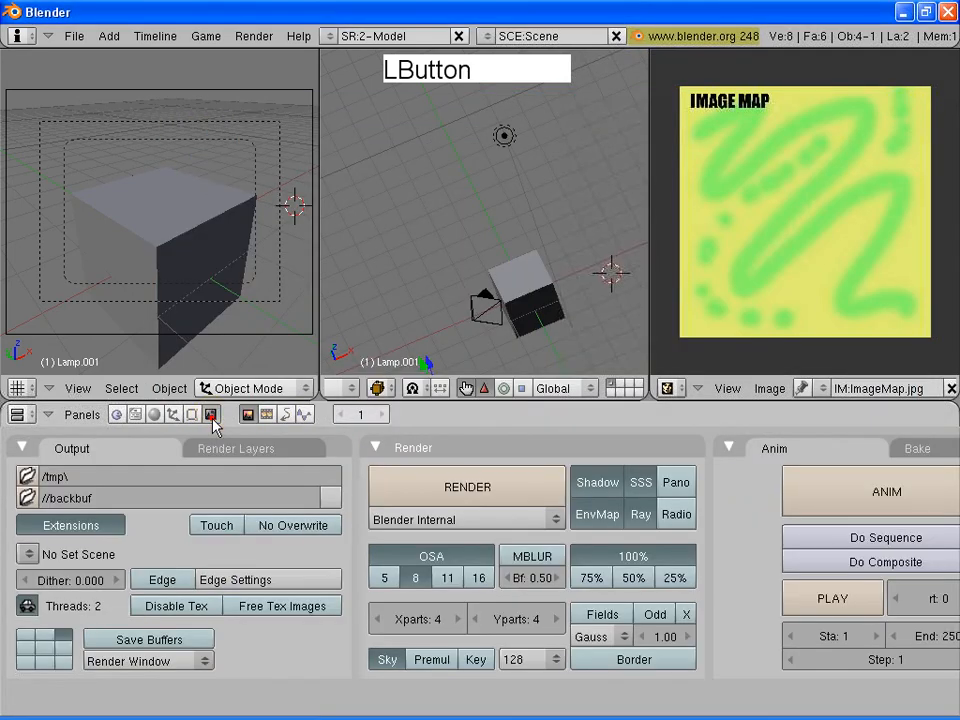
click(634, 580)
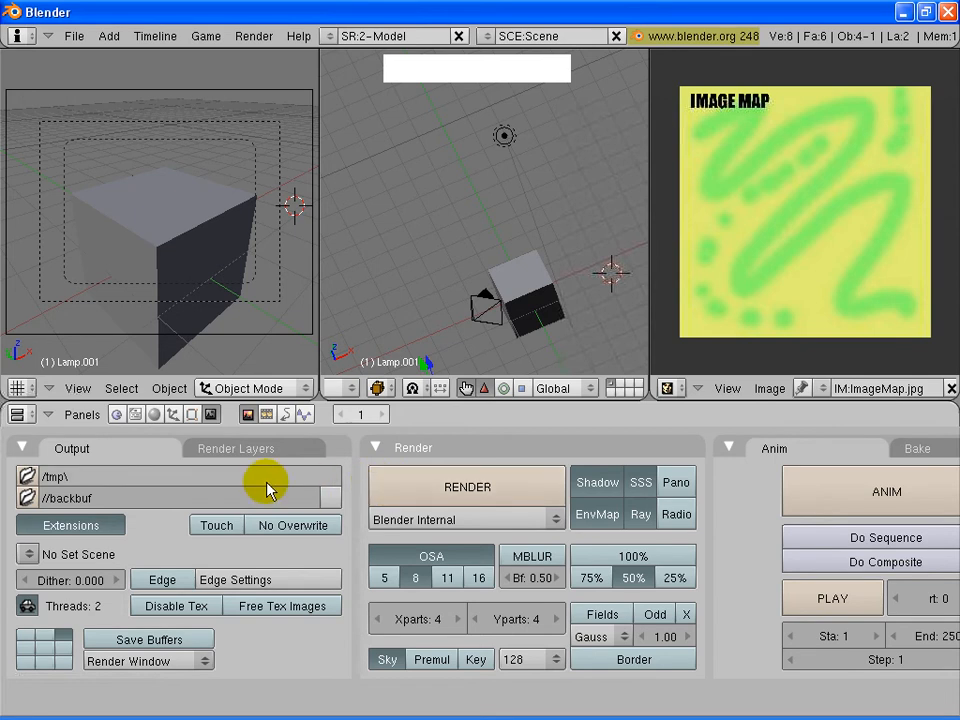
key(F12)
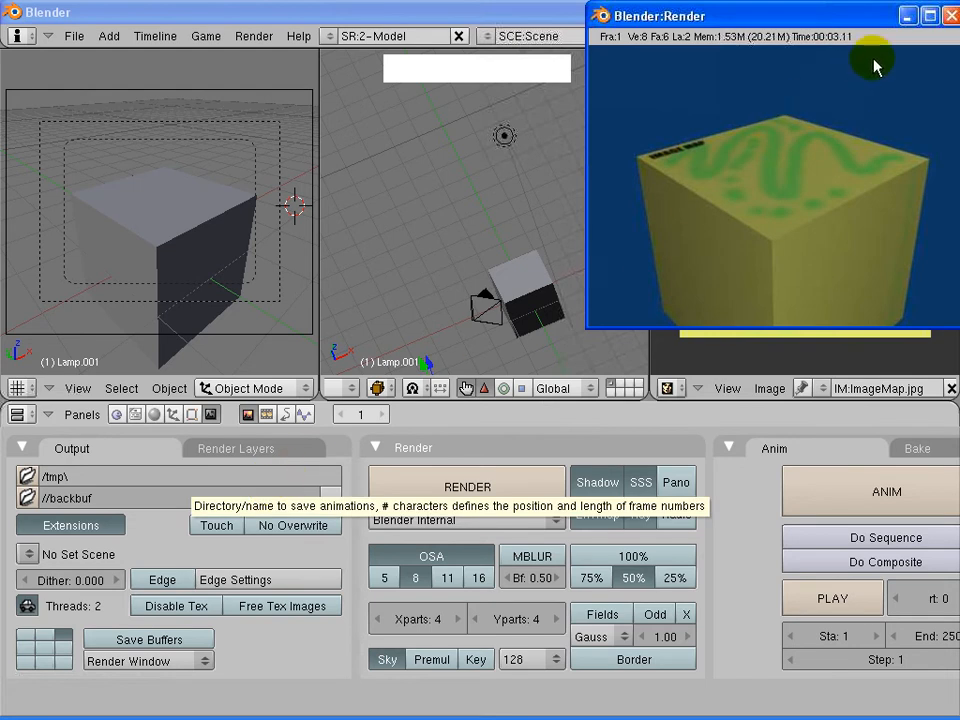
click(906, 16)
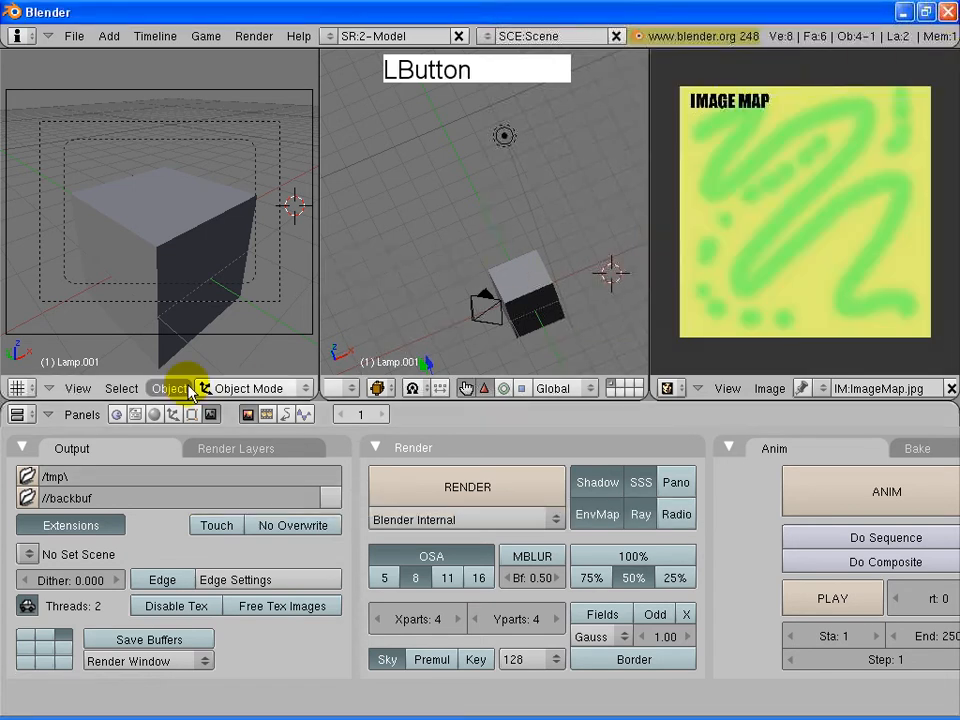
Step: Select the cube, show its material's texture settings with the preceding panels collapsed, and auto-name the texture after its image, ImageMap.jpg
right_click(177, 255)
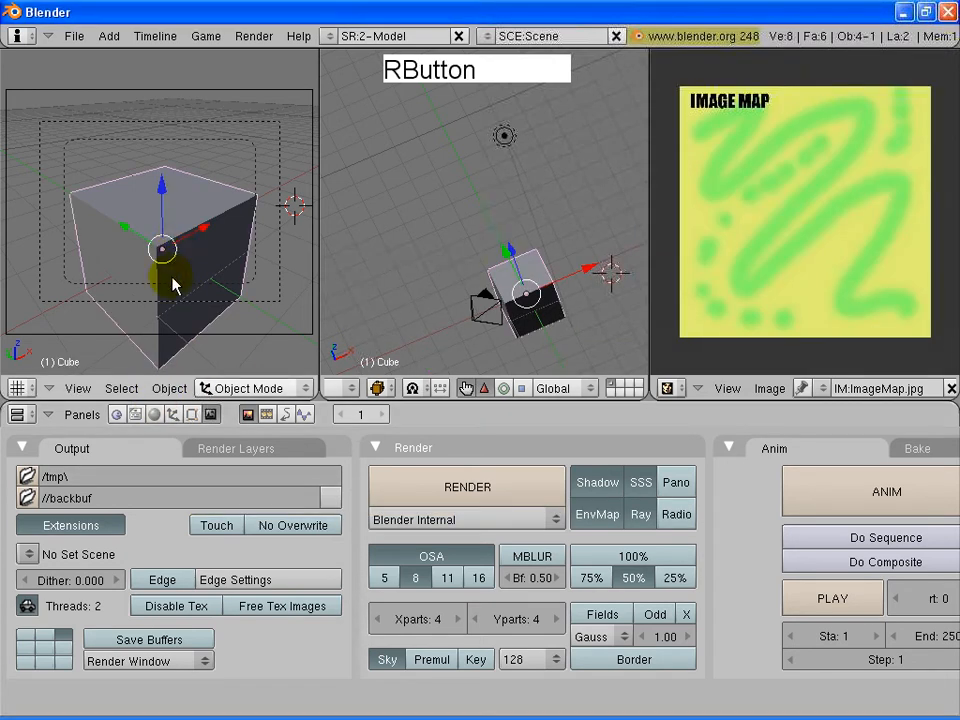
click(155, 415)
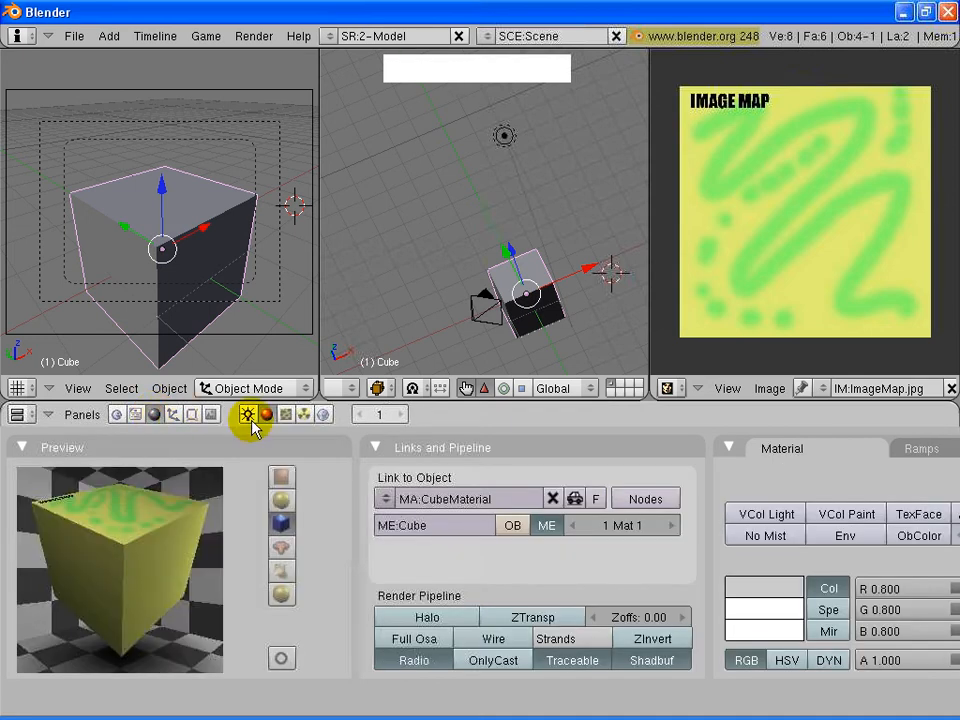
click(375, 447)
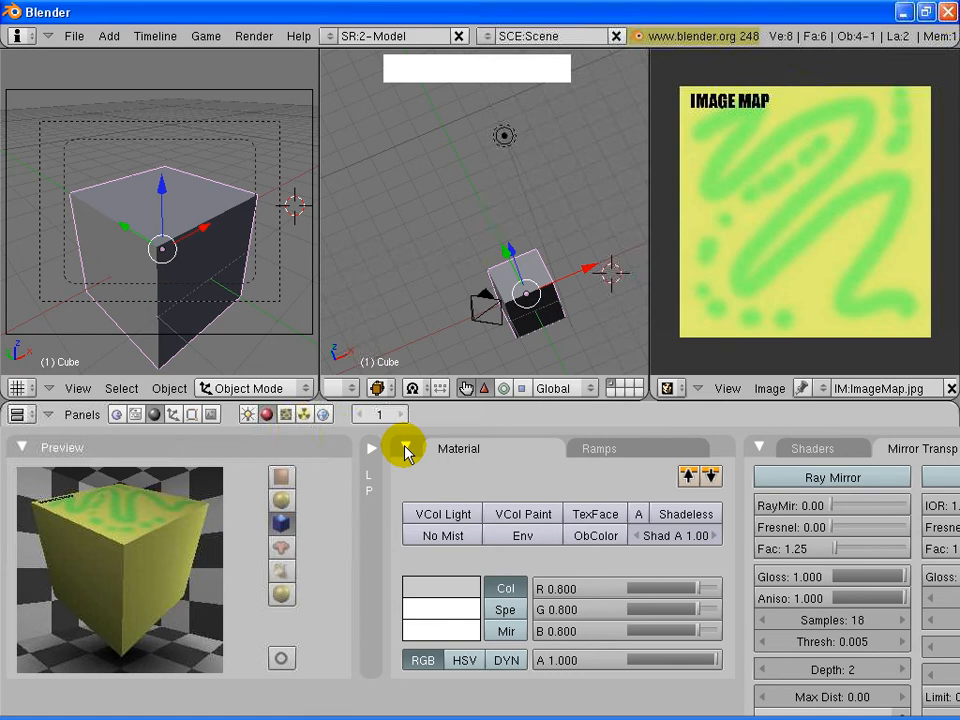
click(405, 449)
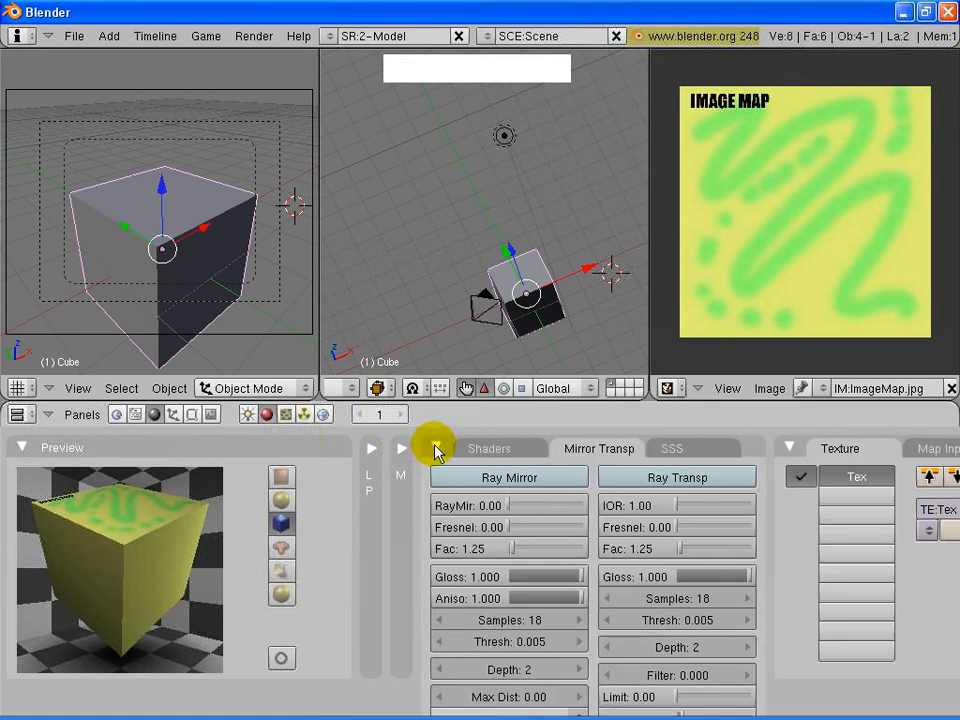
click(436, 449)
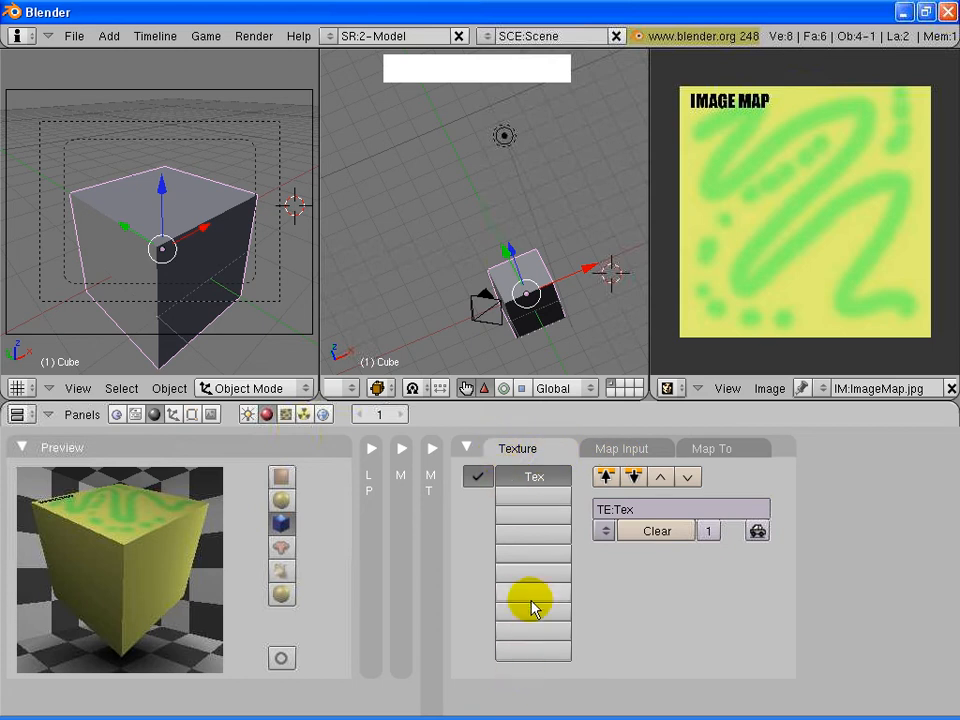
click(757, 534)
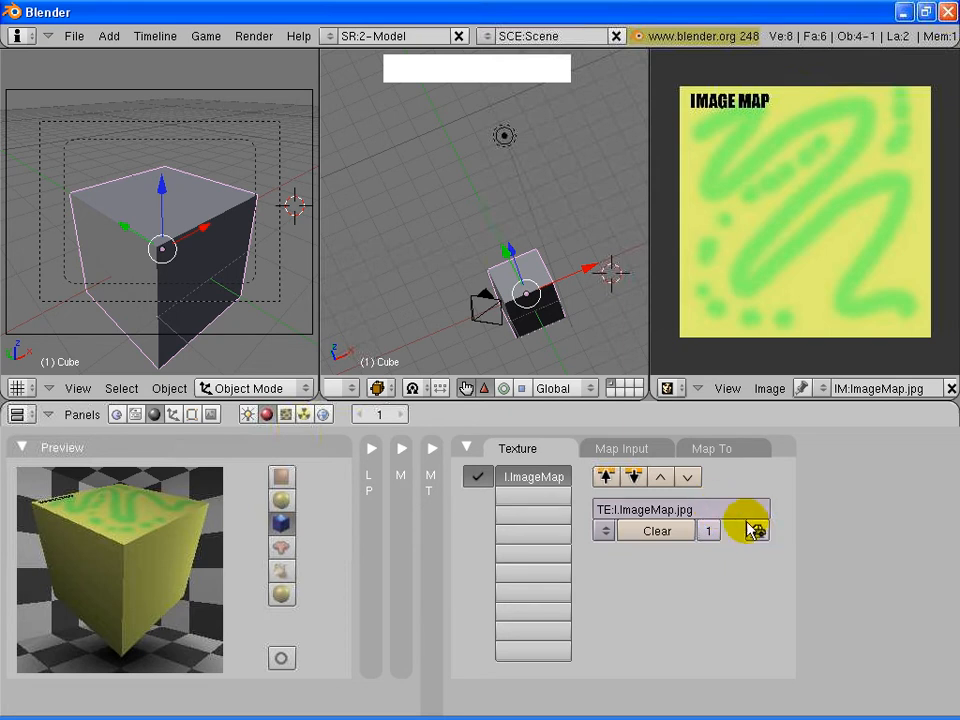
Step: Set the texture's map input to Orco coordinates with Cube projection
click(615, 451)
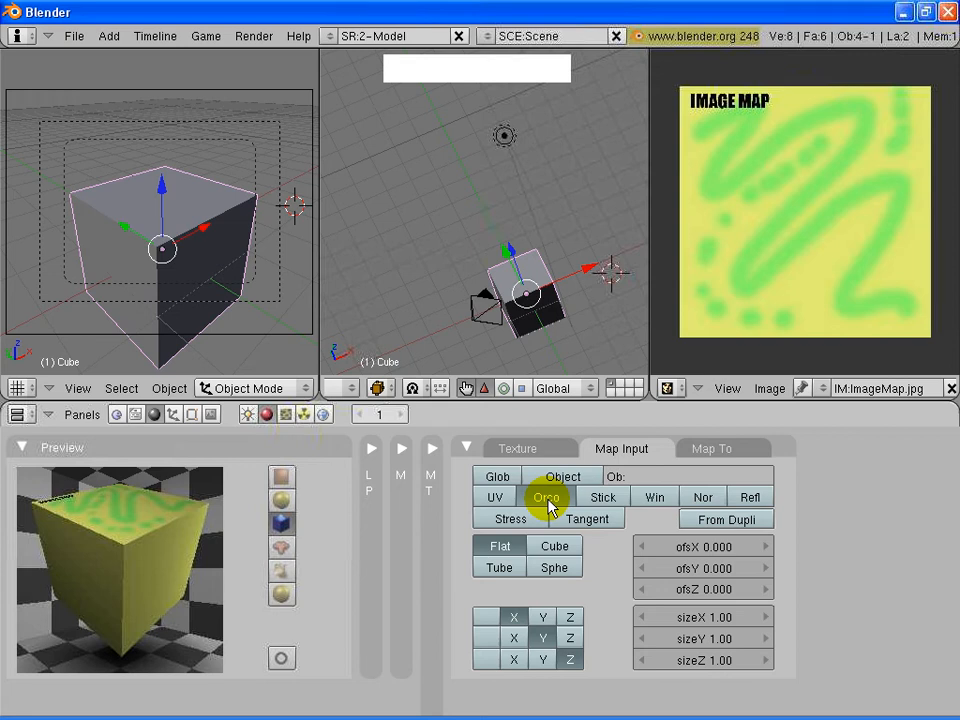
click(547, 498)
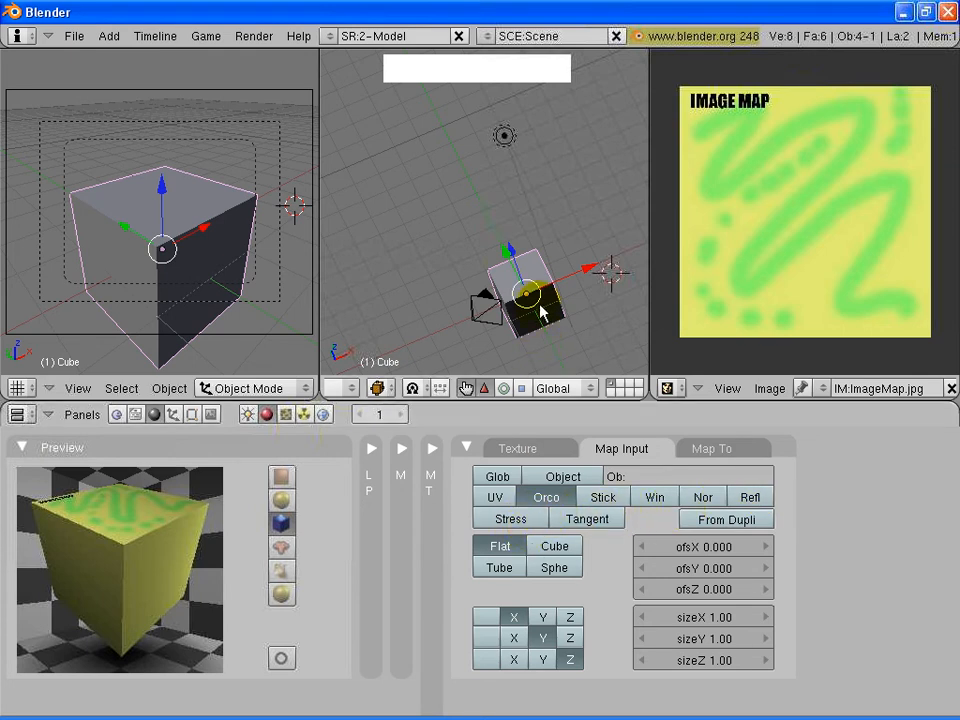
shift+middle_drag(564, 321, 510, 165)
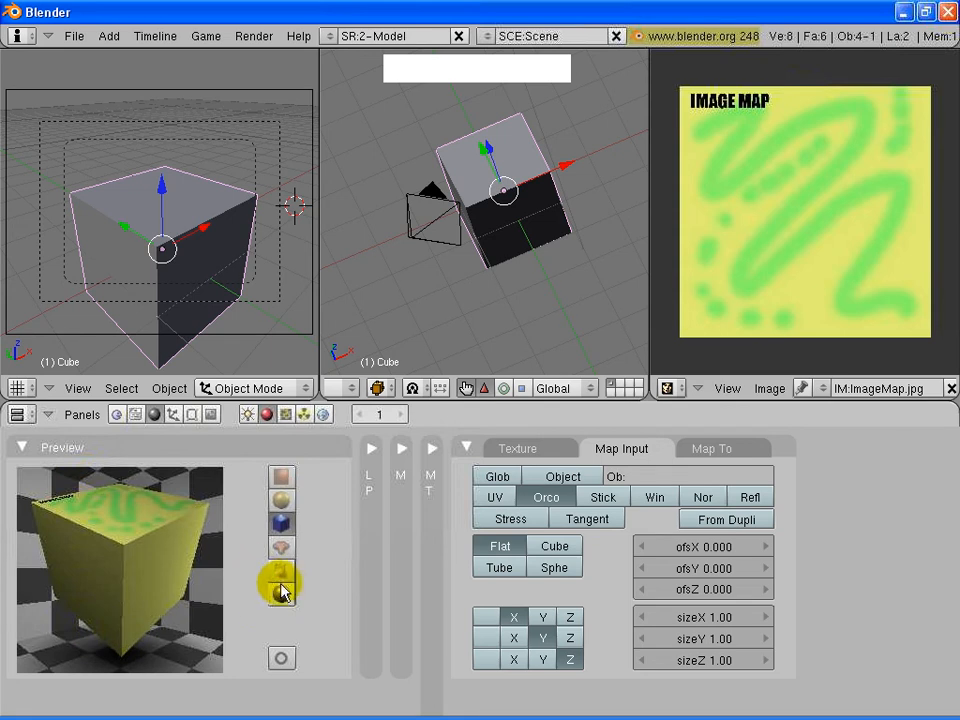
click(555, 547)
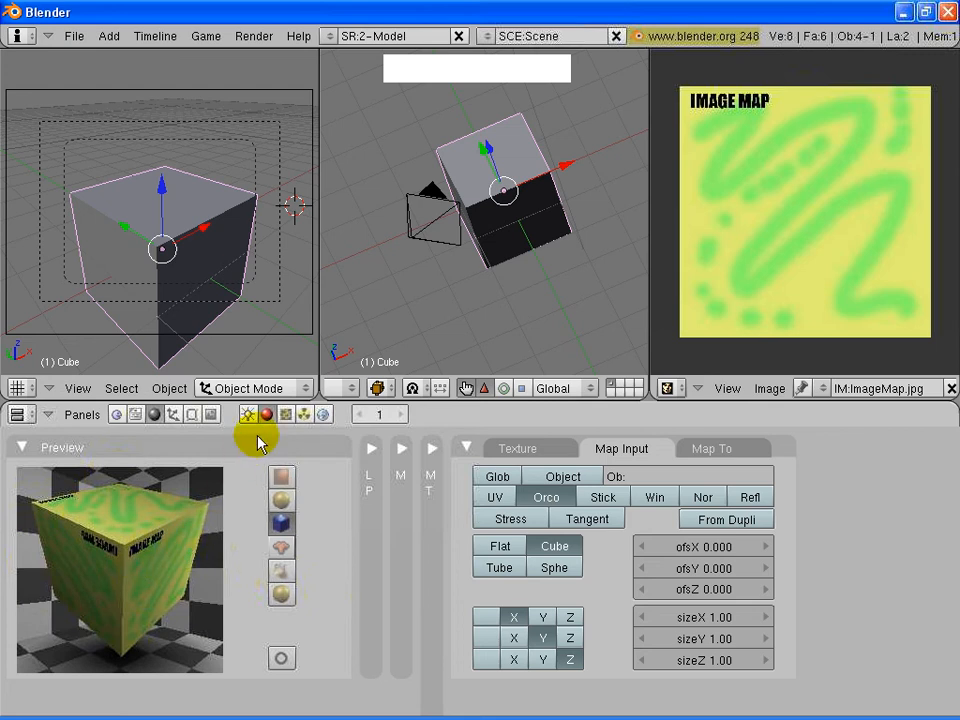
Step: Enlarge the material preview to examine how the image maps onto each cube face, and resize the settings area to bring the views back
drag(273, 401, 276, 150)
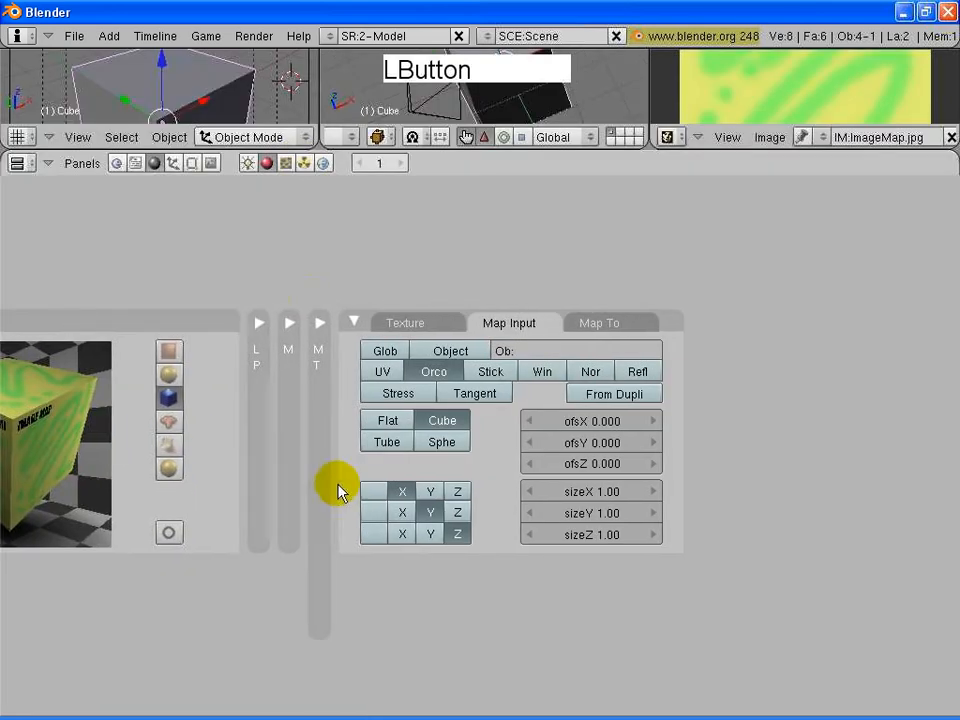
key(KP_Add)
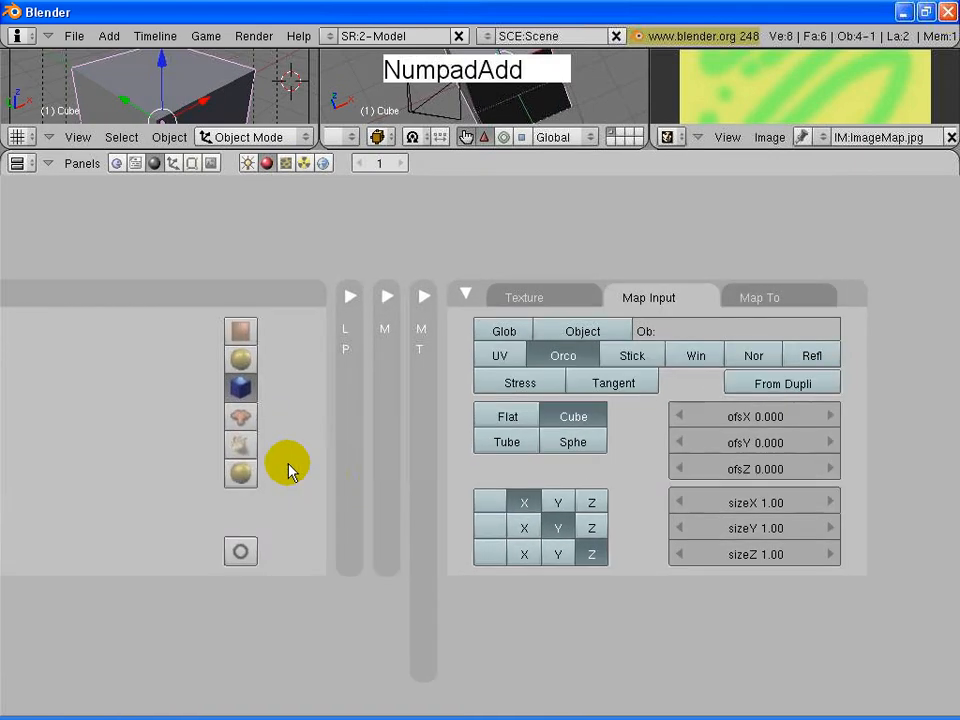
middle_drag(190, 436, 545, 440)
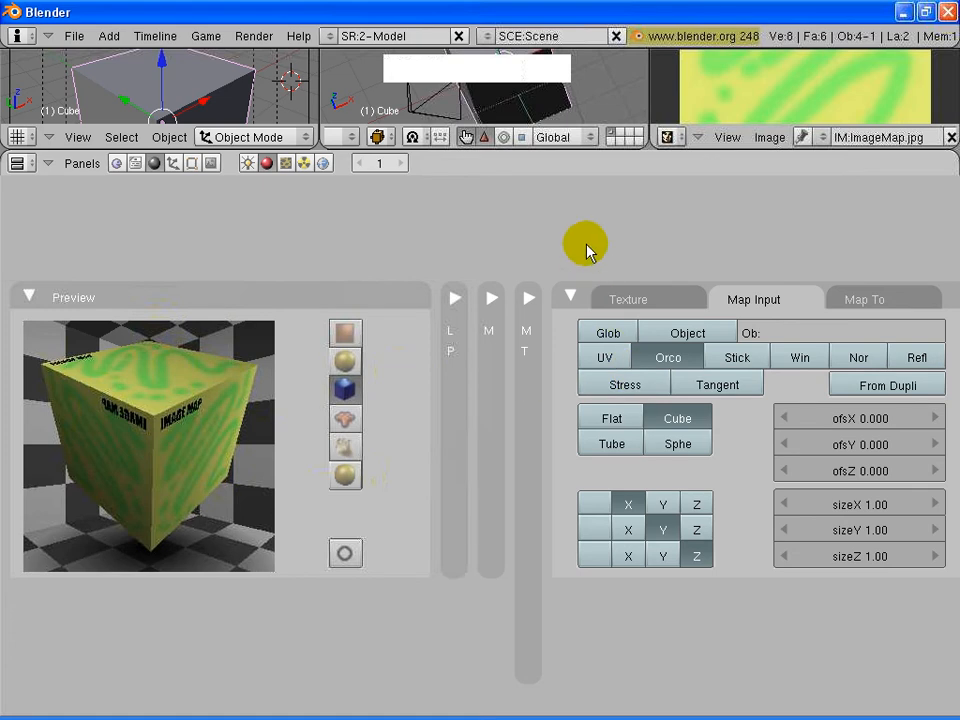
drag(550, 150, 542, 330)
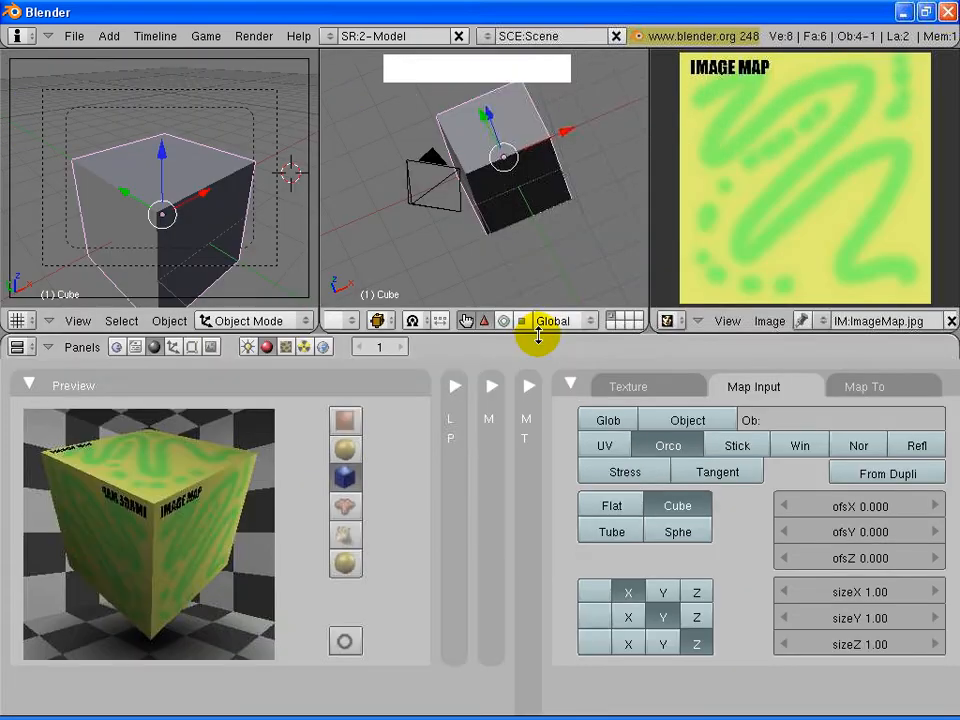
Step: Change the texture projection to Tube and show the material preview on a sphere
click(613, 533)
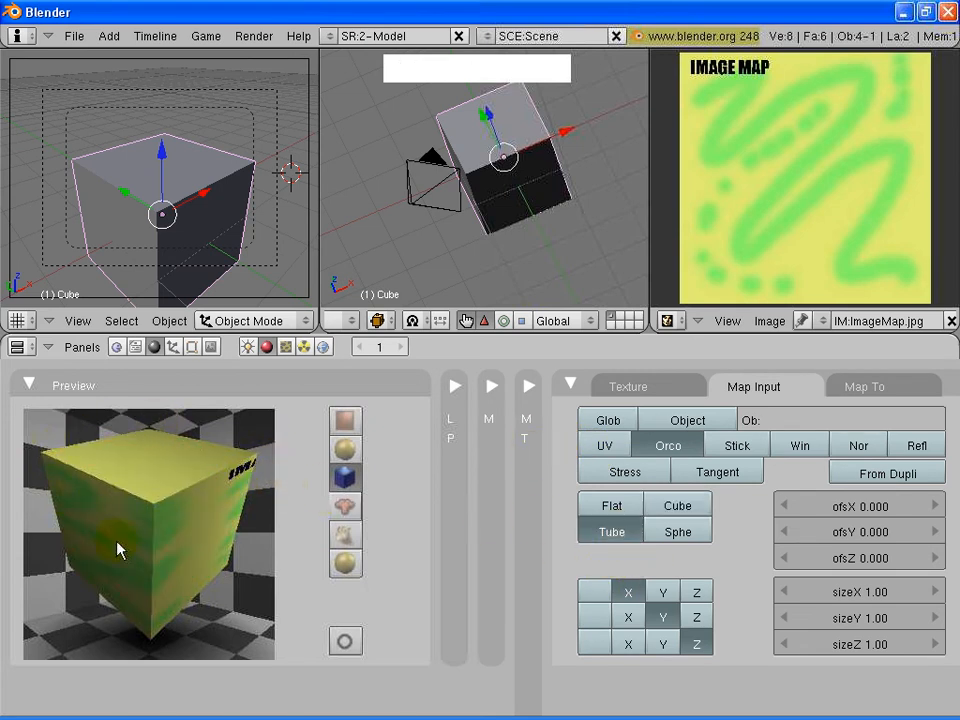
click(347, 450)
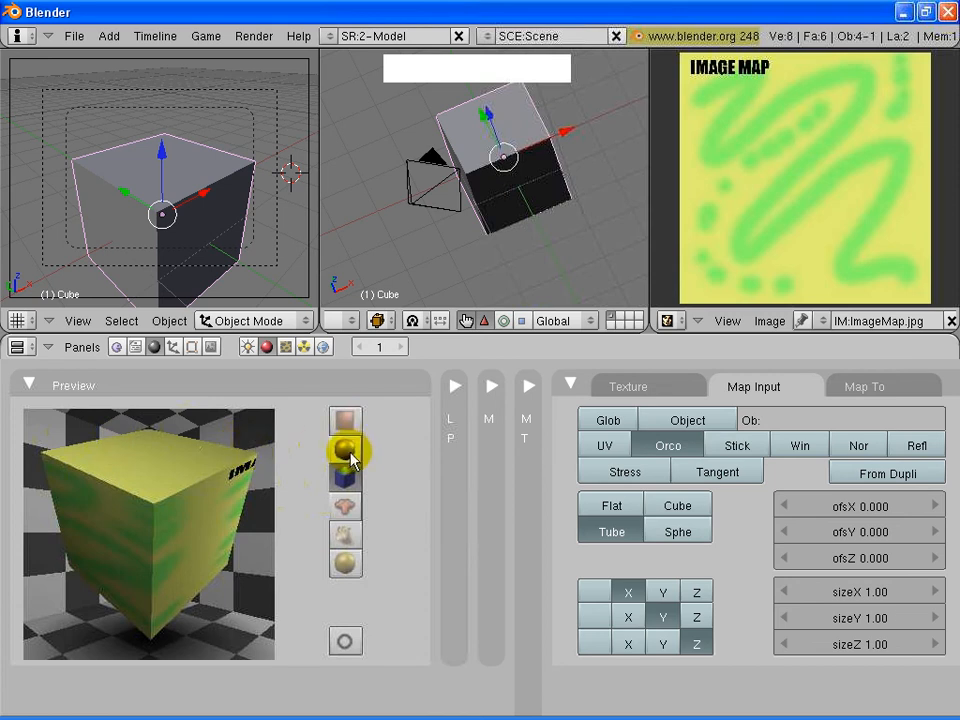
click(347, 451)
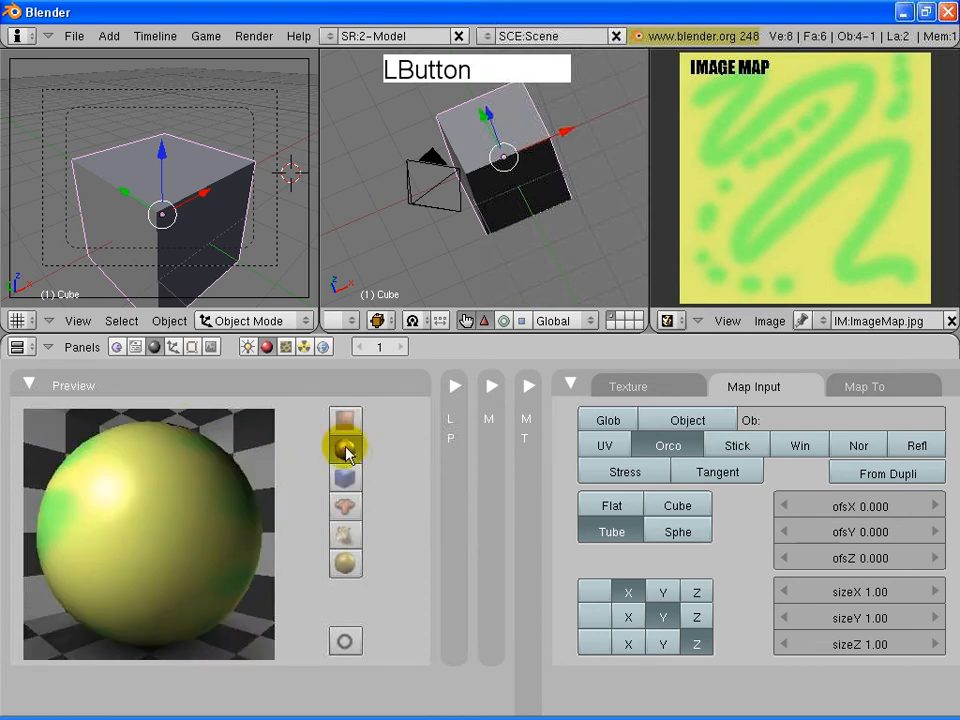
Step: Compare the Sphe projection on the cube and sphere material previews, and set the projection to Flat with the cube preview shown
click(345, 476)
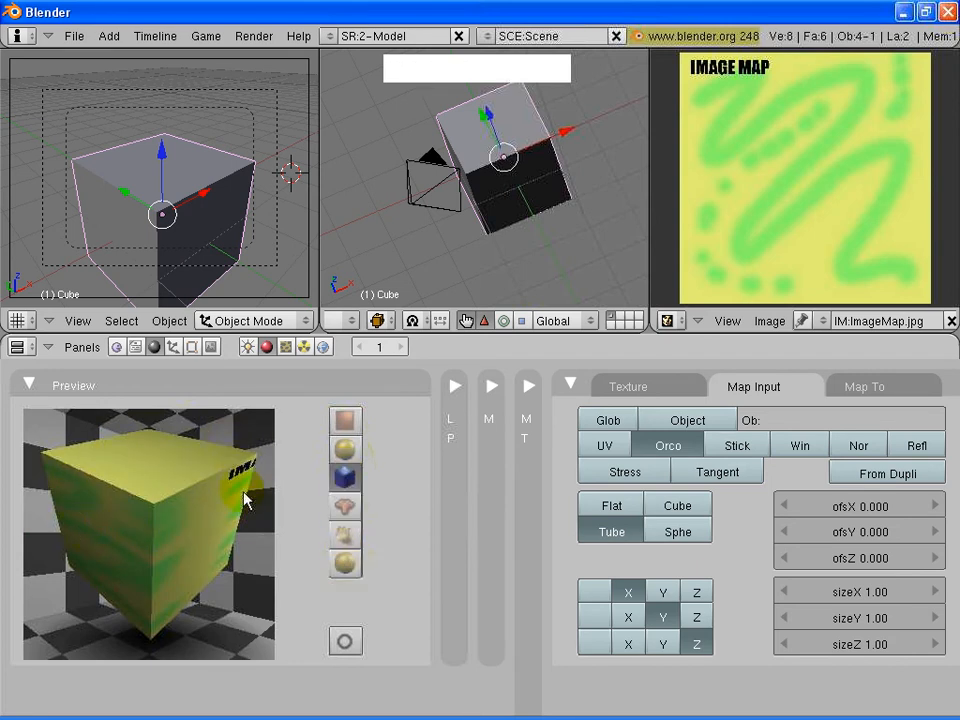
click(677, 533)
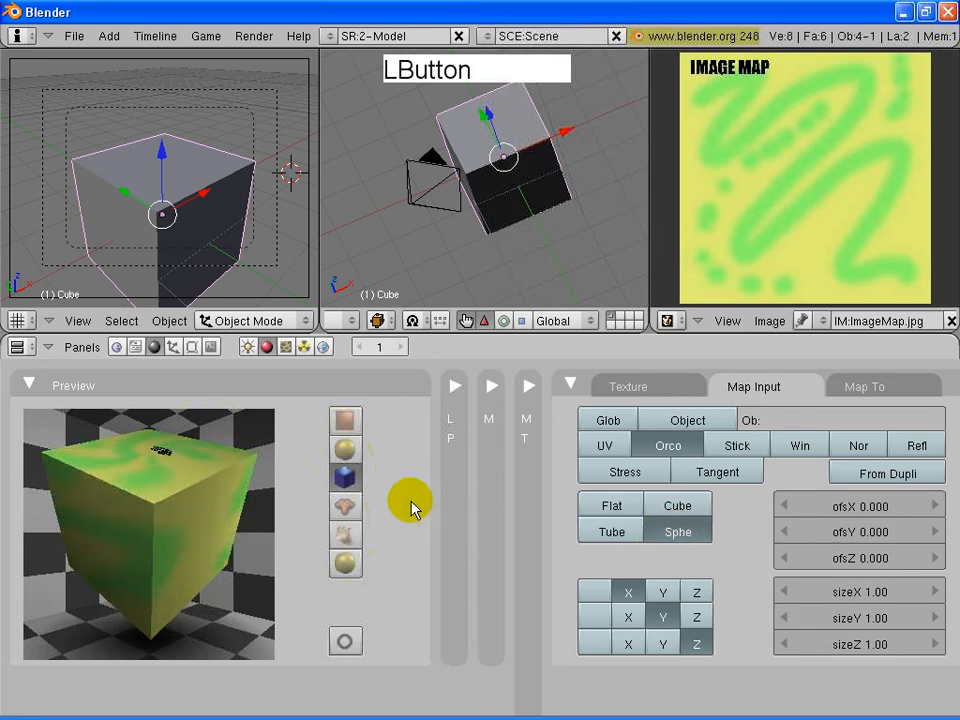
click(345, 452)
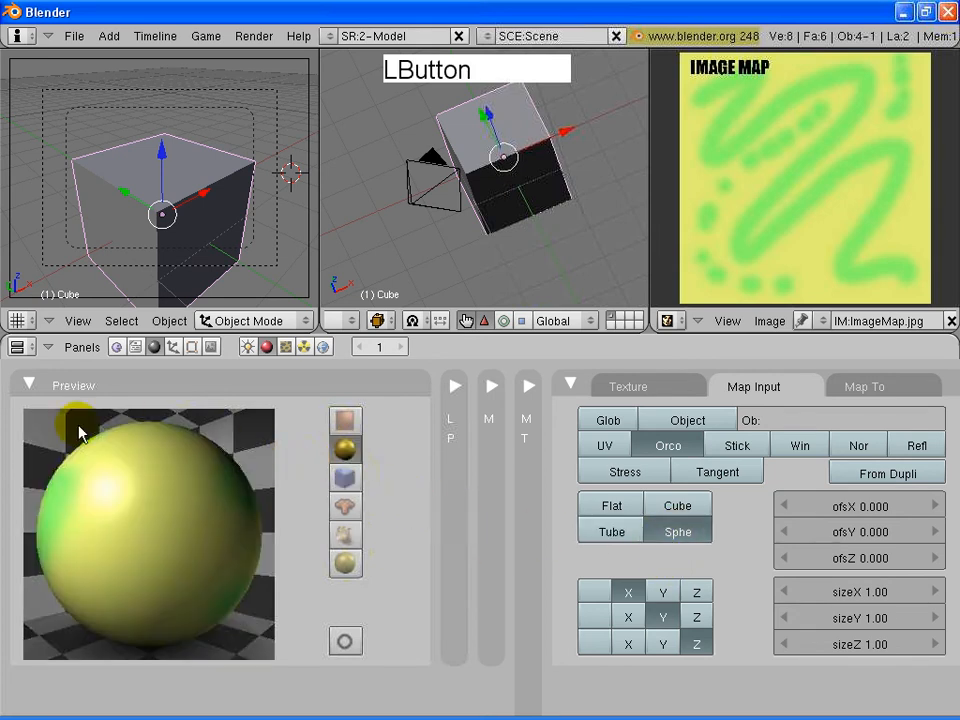
click(346, 477)
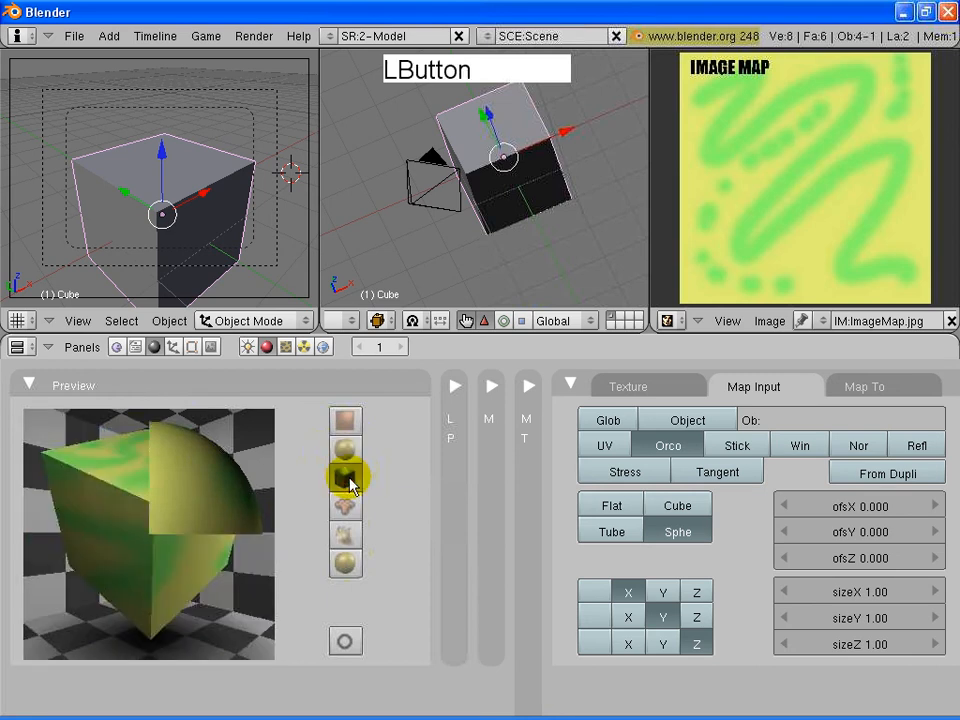
click(606, 507)
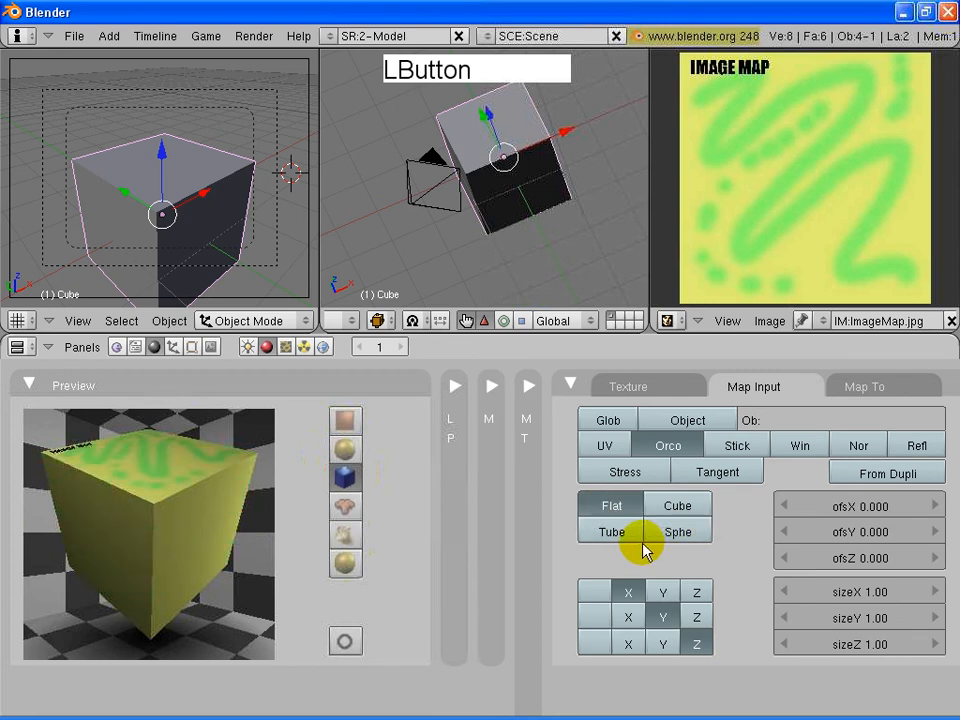
click(606, 507)
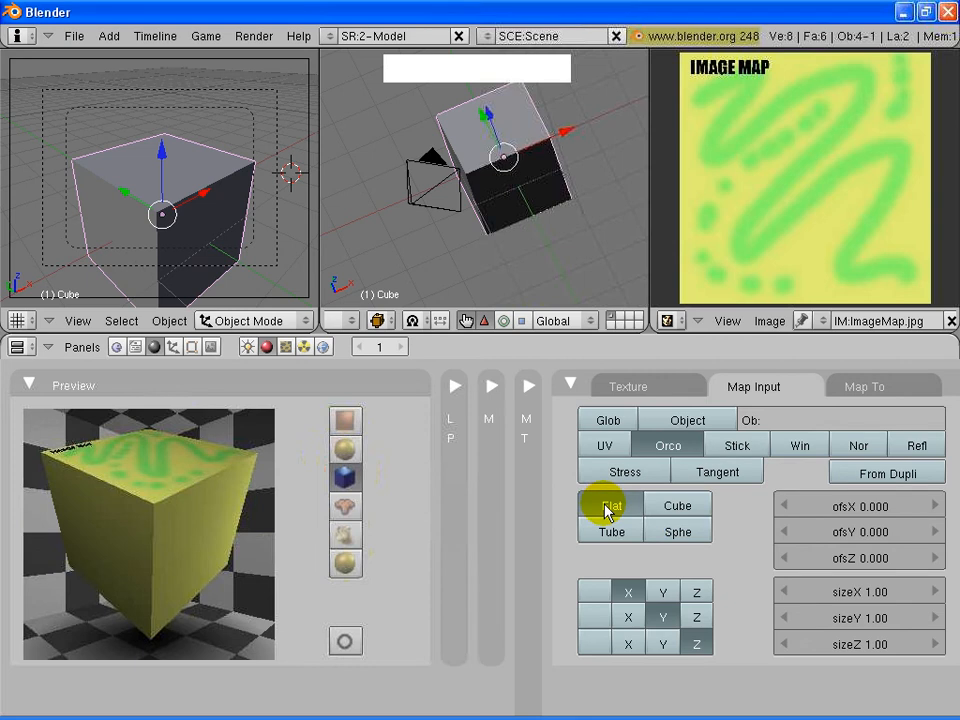
Step: Swap the texture's first two mapping axes so the first row uses Y and the second uses X
click(662, 593)
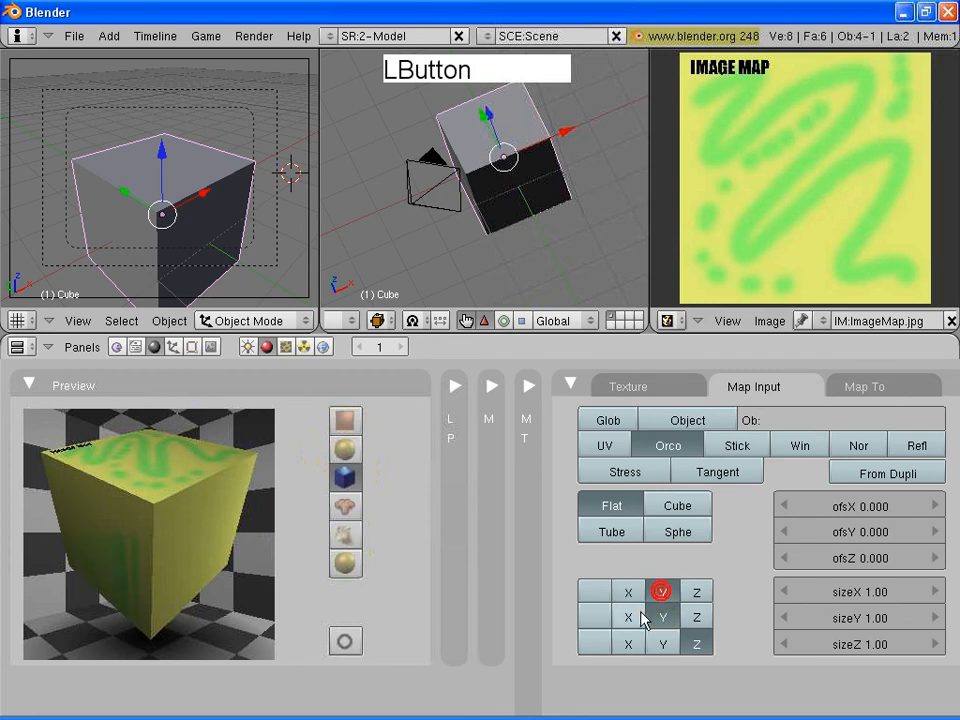
click(632, 617)
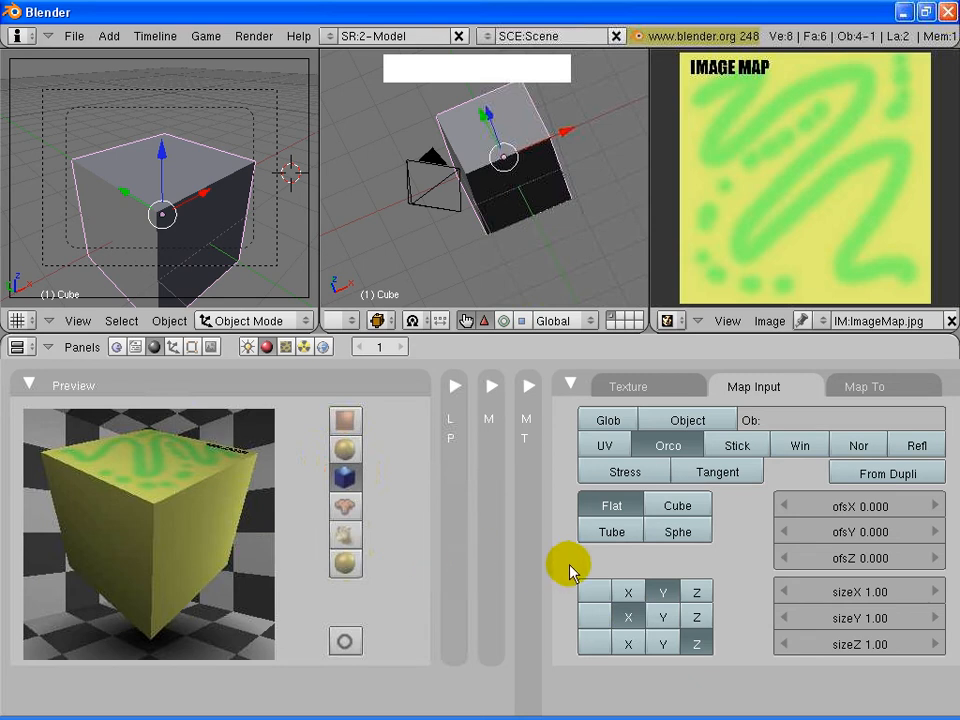
click(660, 594)
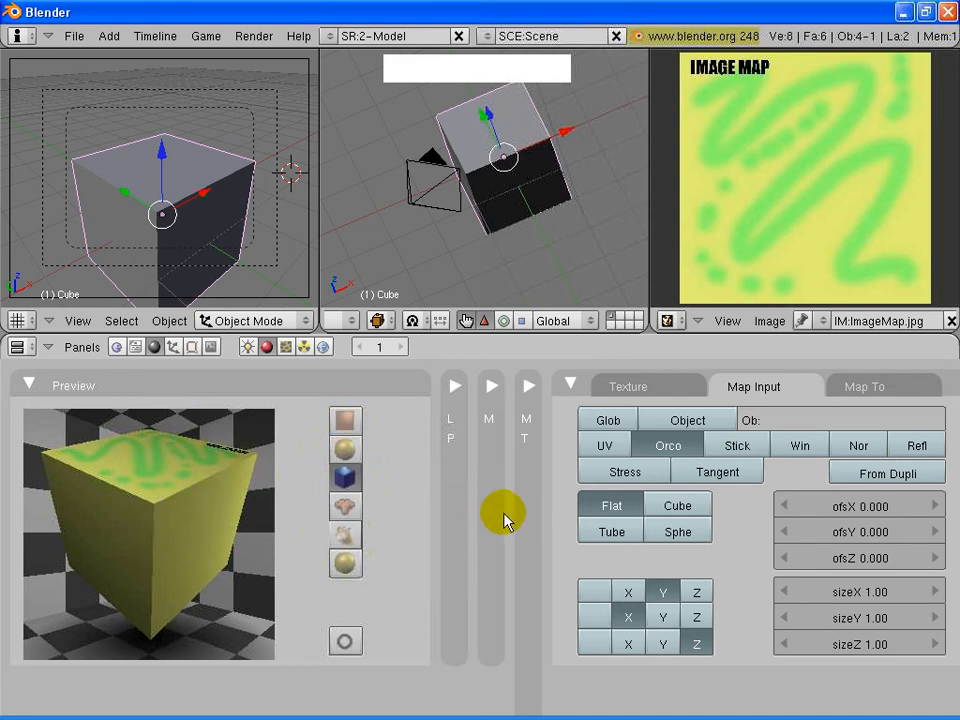
Step: Mirror the texture with a sizeX of -1, and restore sizeX to 1
shift+click(870, 596)
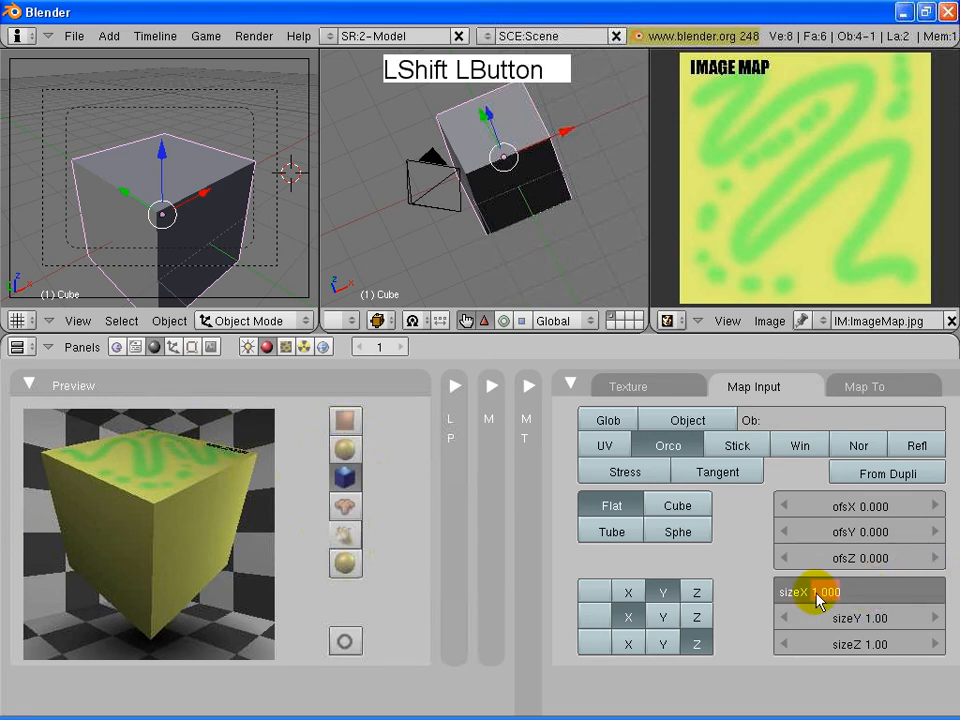
click(816, 598)
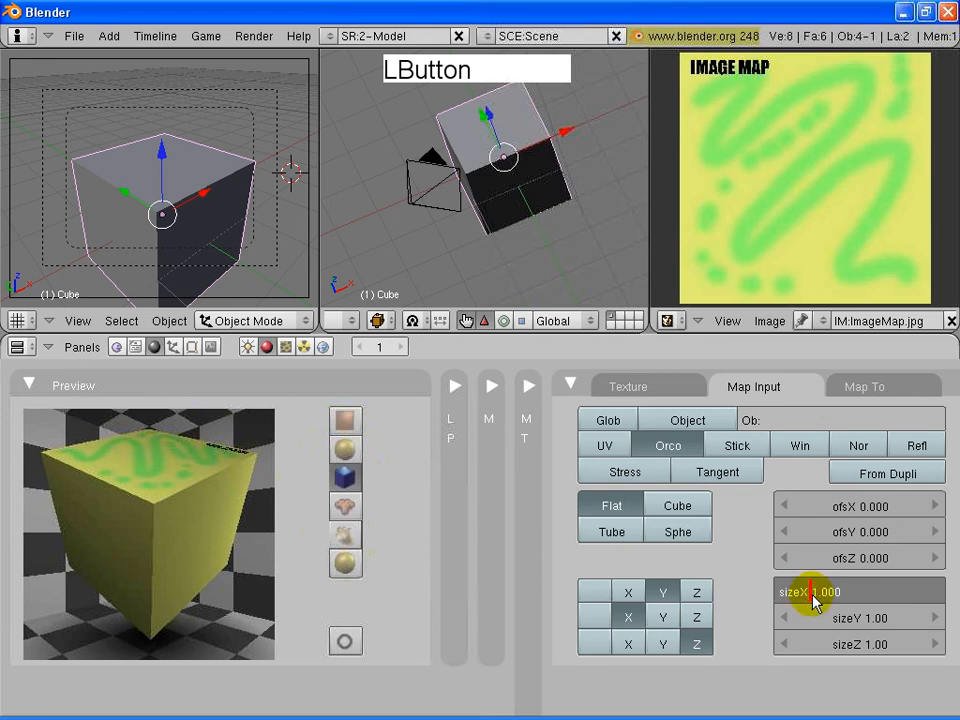
text(-)
click(760, 620)
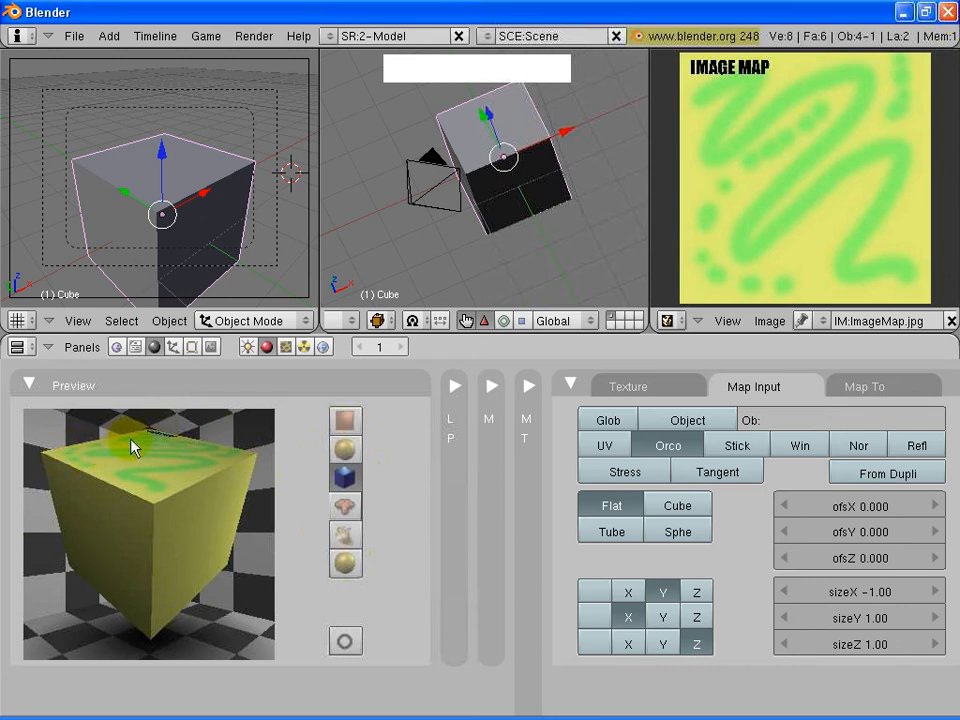
shift+click(895, 592)
text(1)
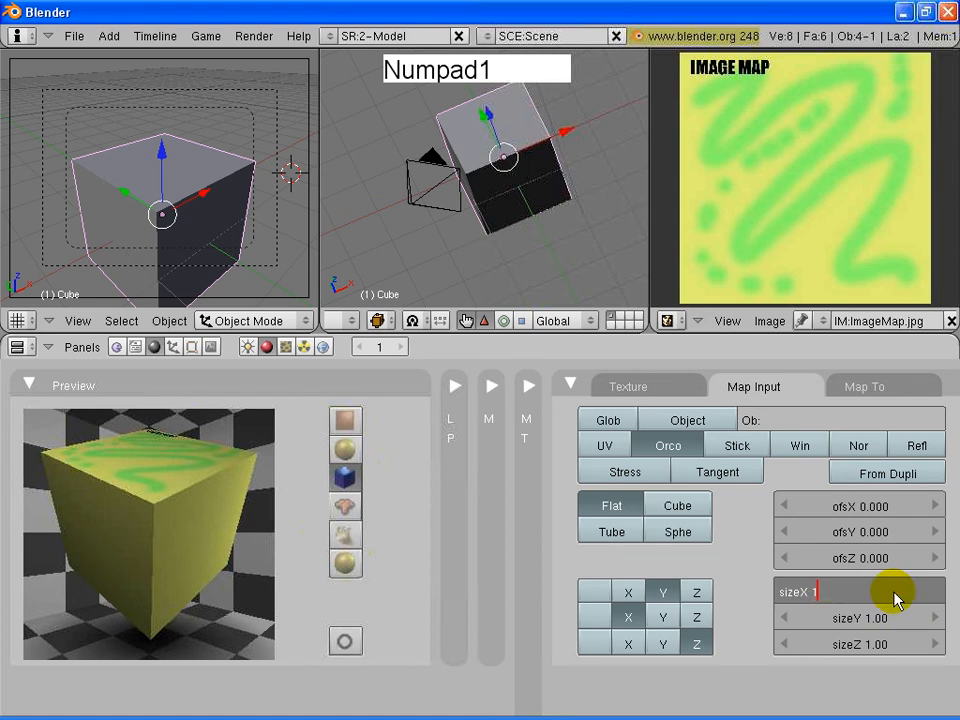
click(896, 598)
click(763, 598)
Step: Raise the texture's sizeX in 0.10 increments past 1.40, and set it to 2
click(937, 592)
click(937, 592)
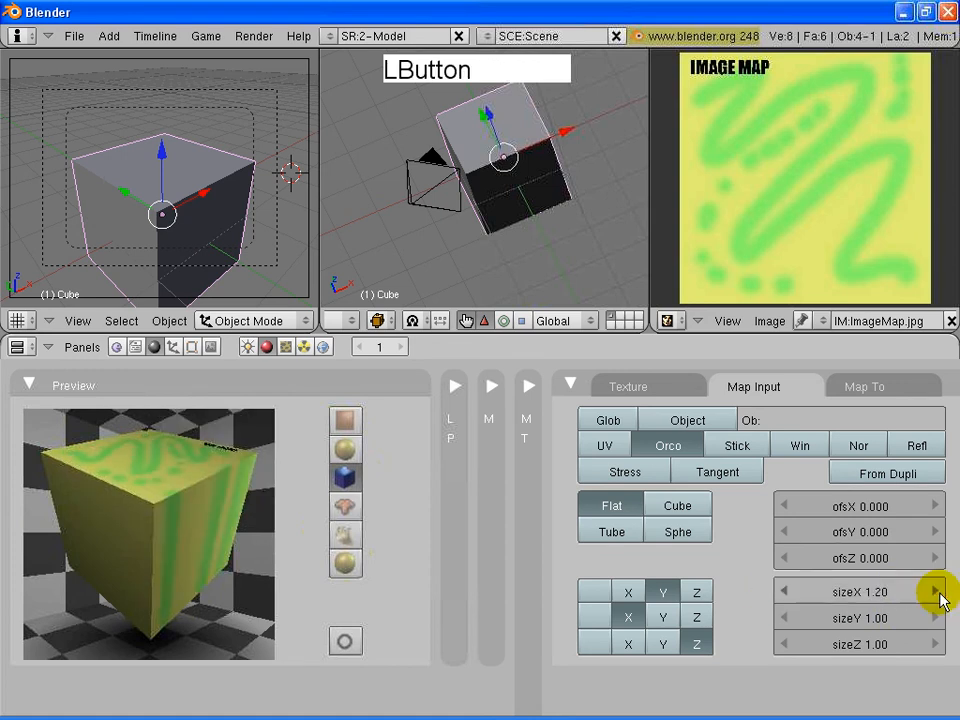
click(937, 592)
click(937, 592)
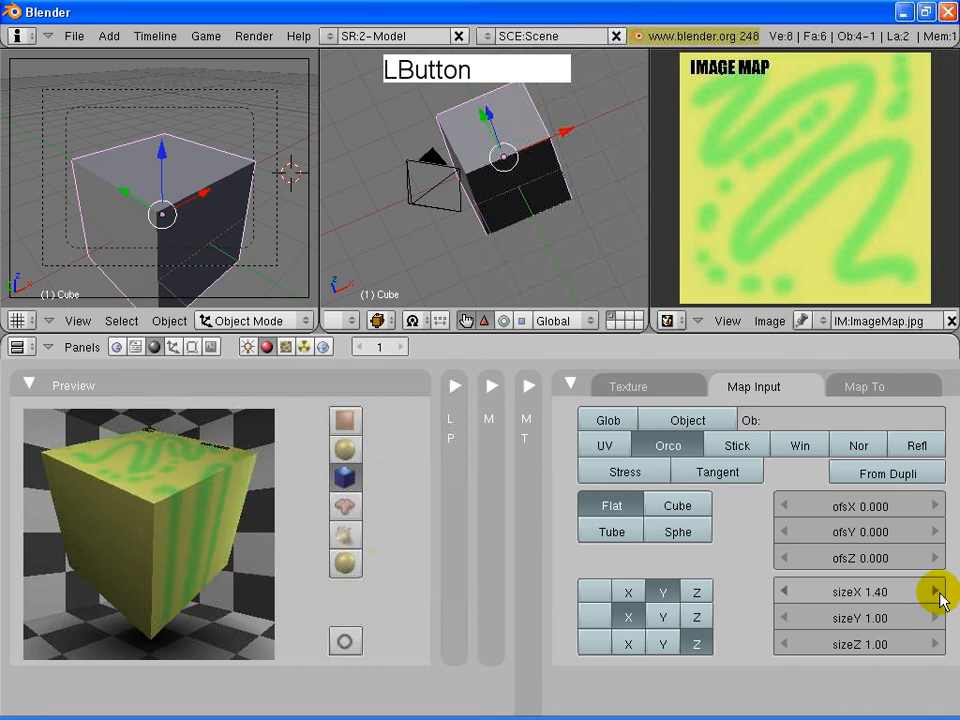
click(937, 594)
shift+click(915, 600)
text(2)
key(Return)
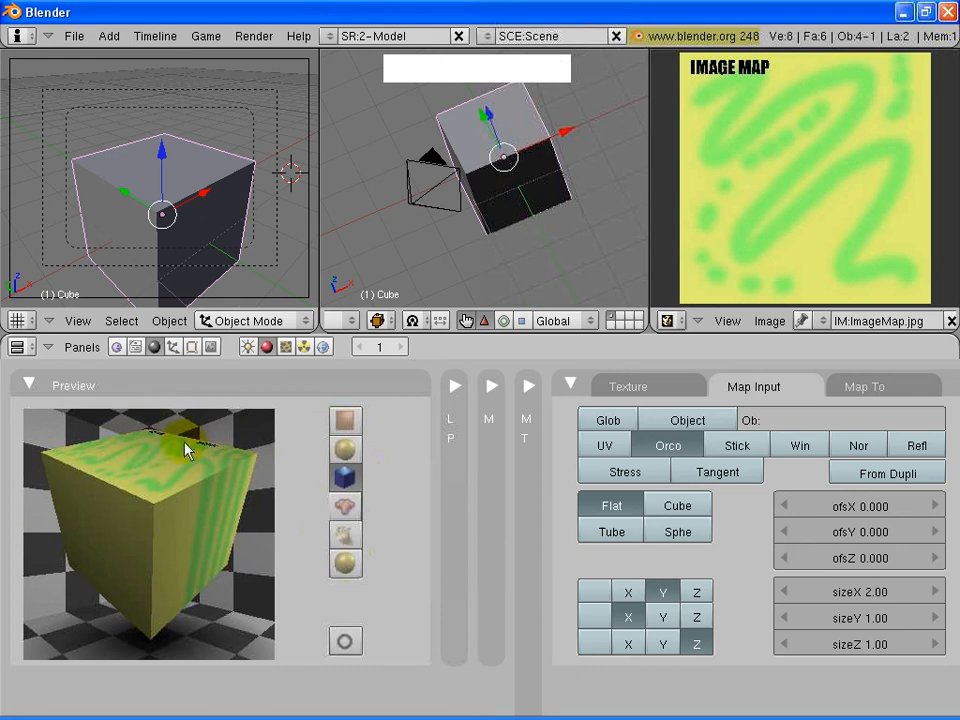
Step: Set the texture's sizeX to 5
shift+click(911, 591)
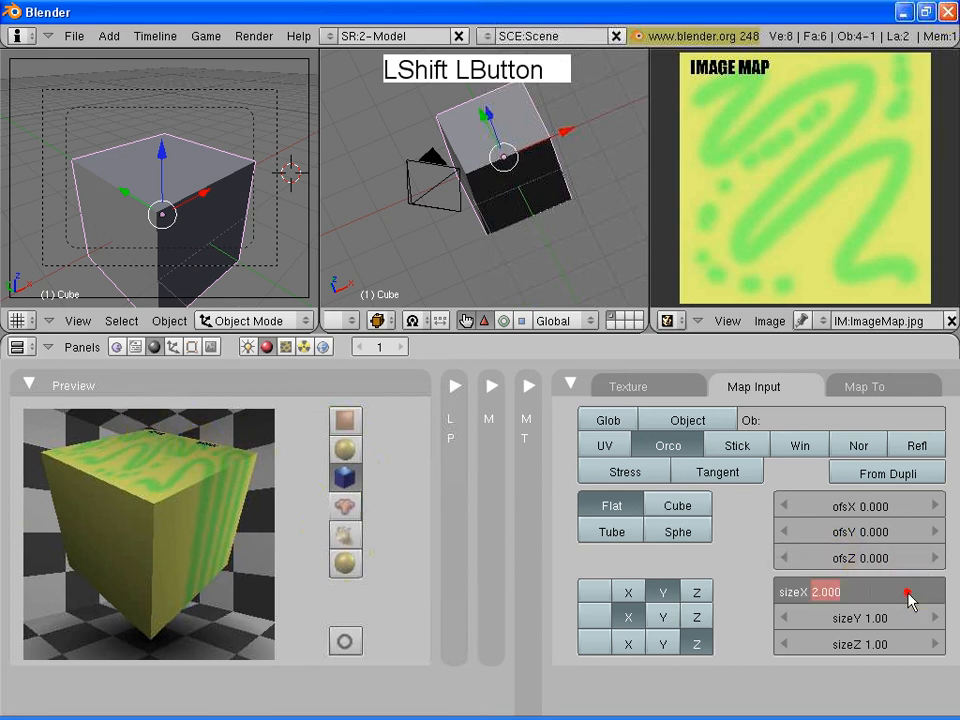
text(5)
key(Return)
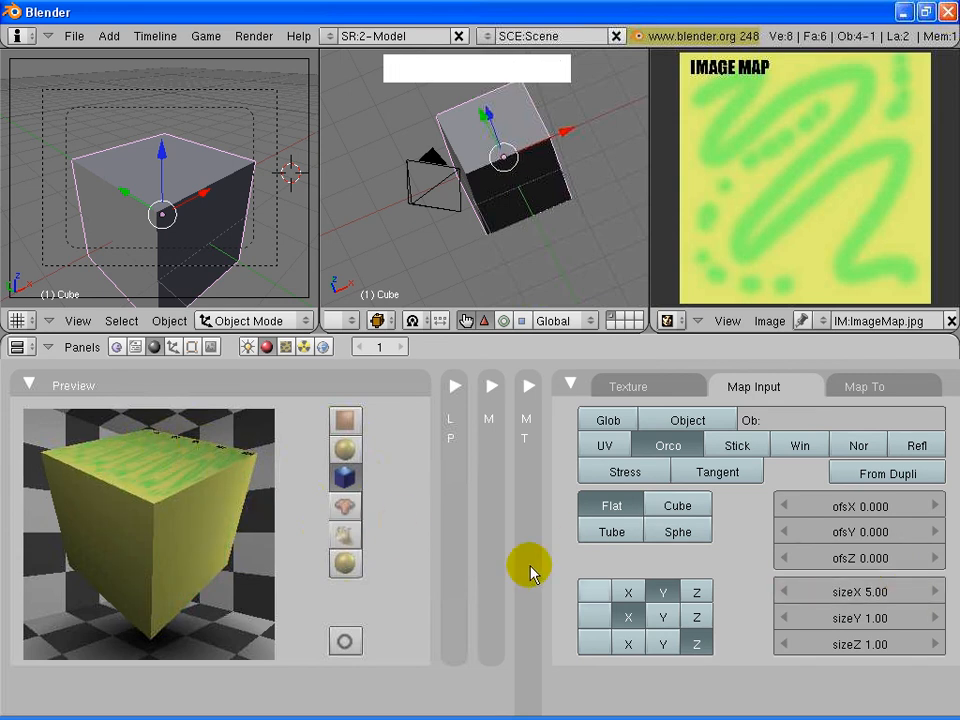
Step: Return the first two mapping axes to X and Y, and set the texture's sizeY to 5
click(626, 596)
click(662, 617)
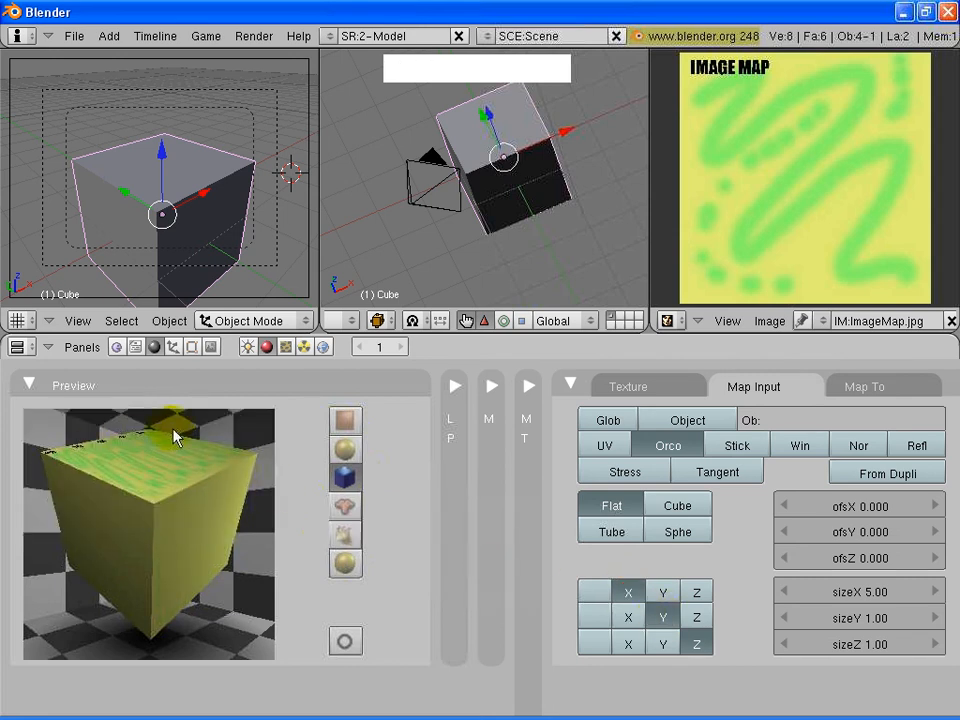
shift+click(893, 619)
text(5)
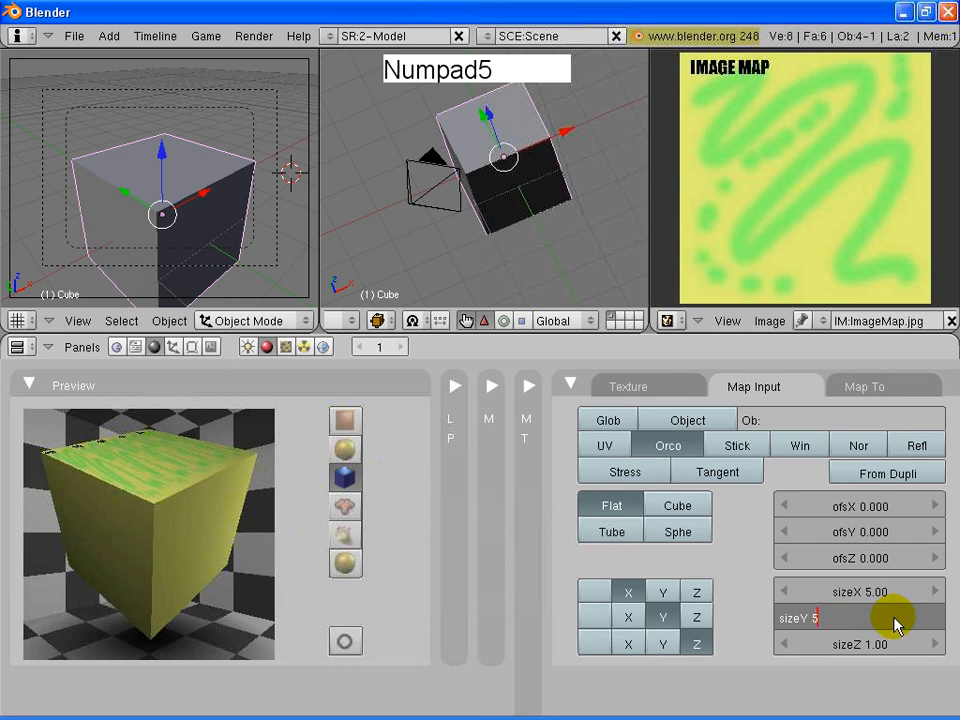
key(KP_Enter)
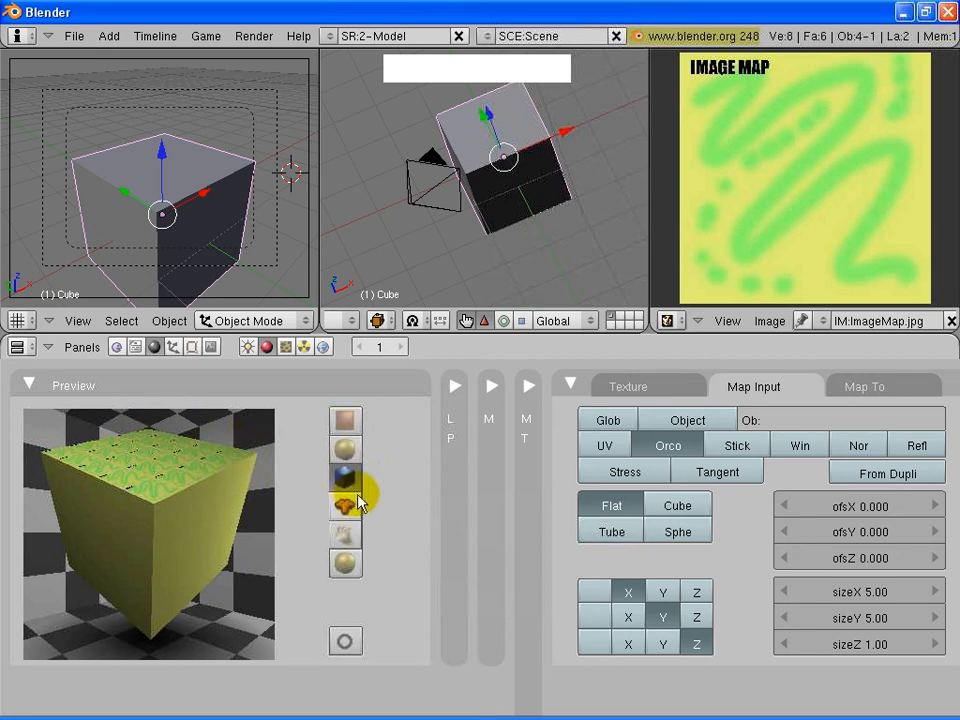
Step: Reset the texture's sizeX and sizeY to 1
key(shift)
shift+click(897, 598)
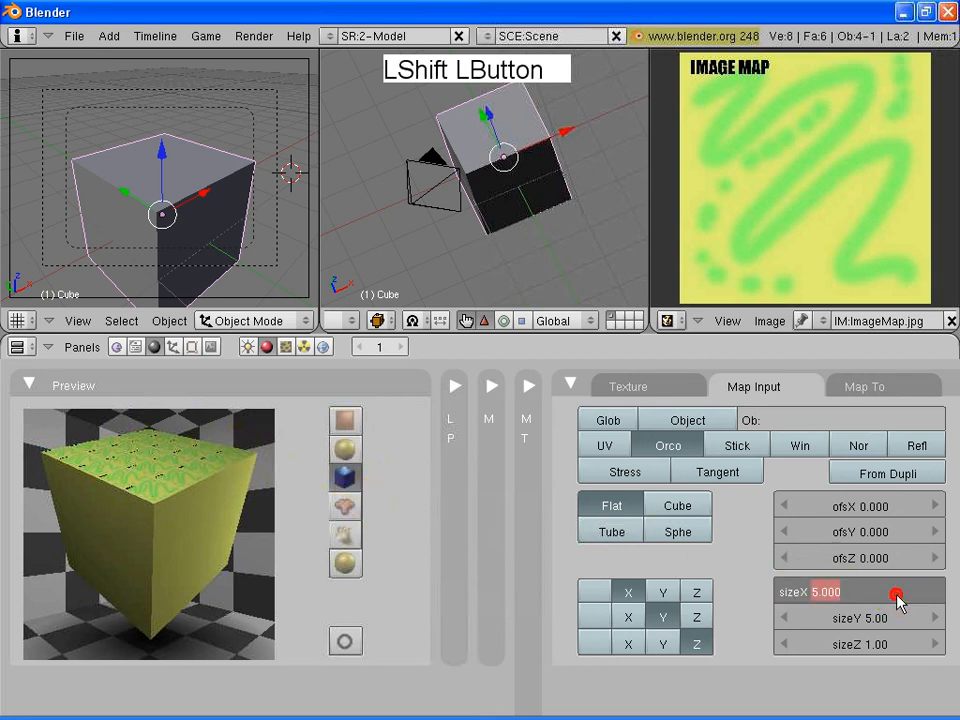
text(0)
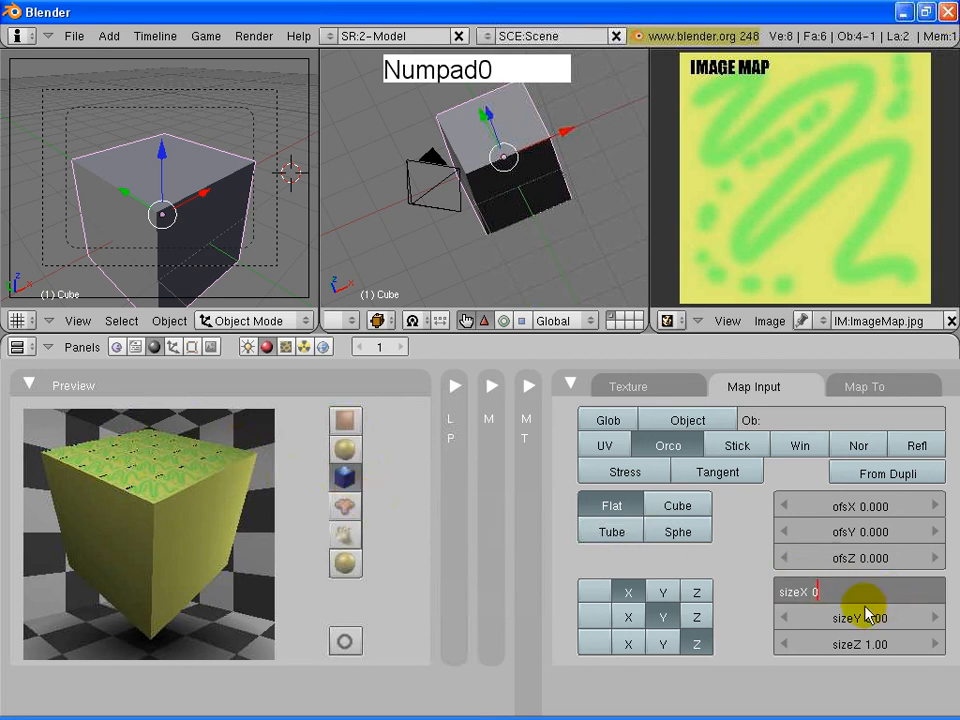
key(BackSpace)
text(1)
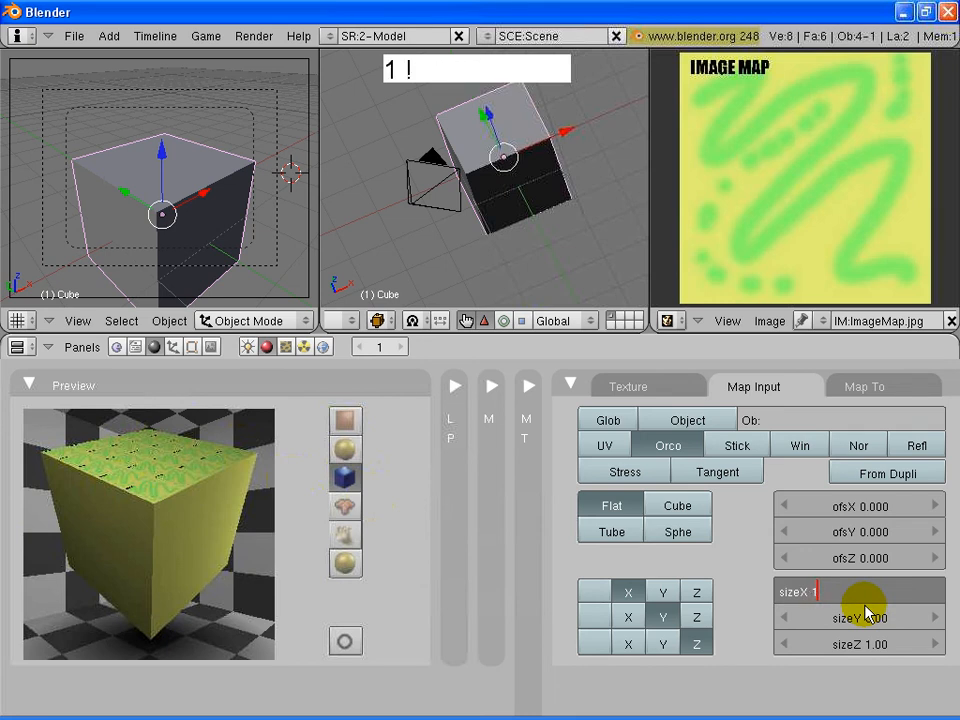
click(758, 636)
shift+click(904, 618)
text(1)
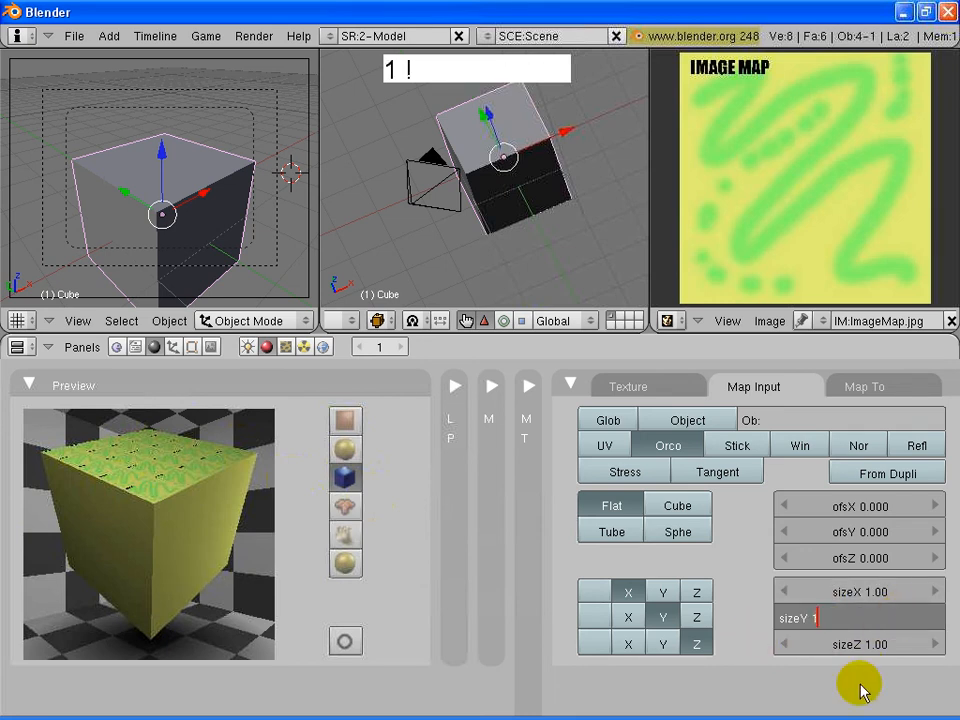
click(808, 681)
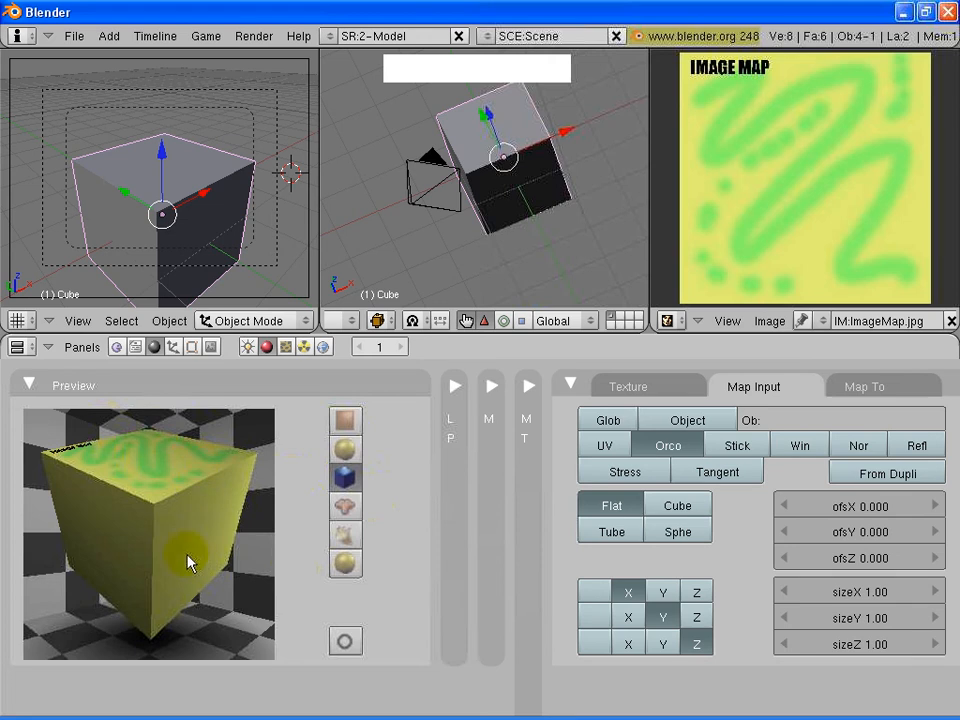
Step: In the image texture's Map Image settings, try the Extend mode and set the image to Clip
click(286, 348)
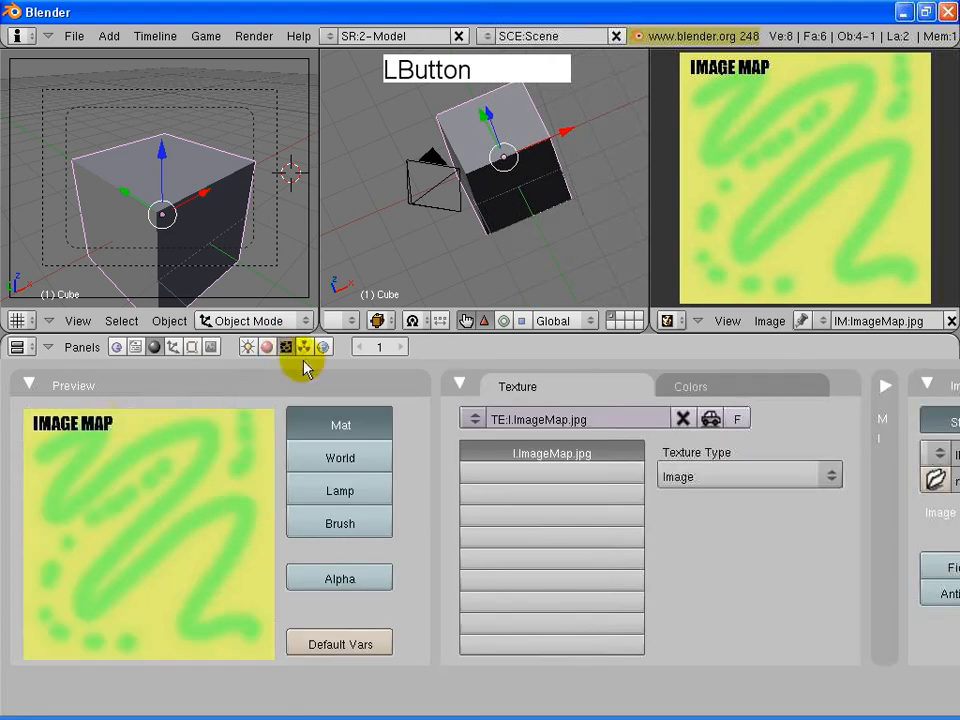
click(459, 385)
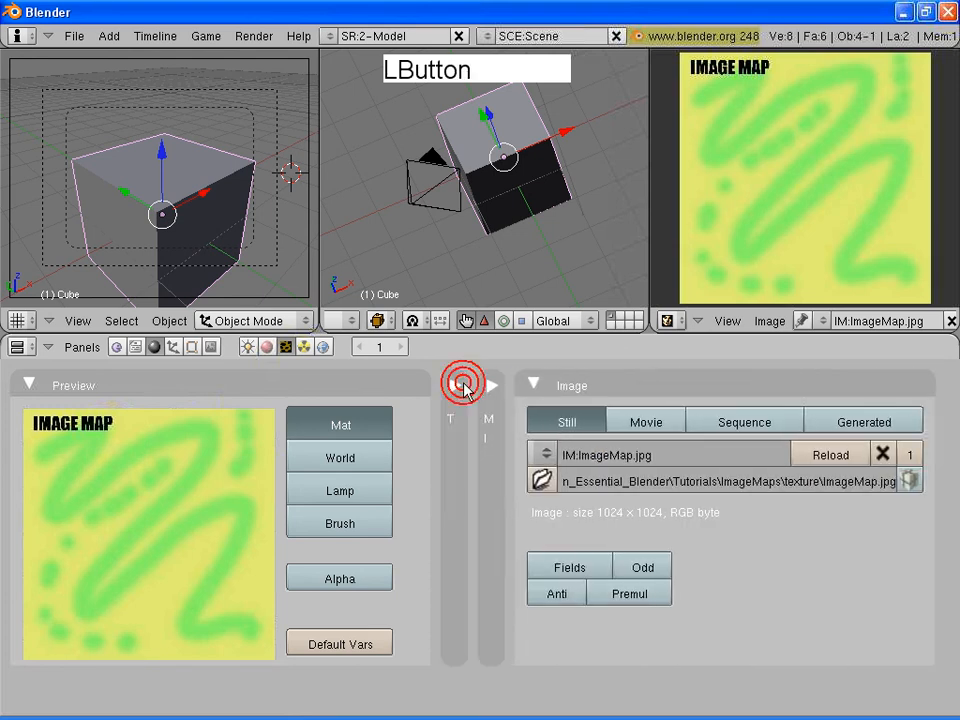
click(492, 386)
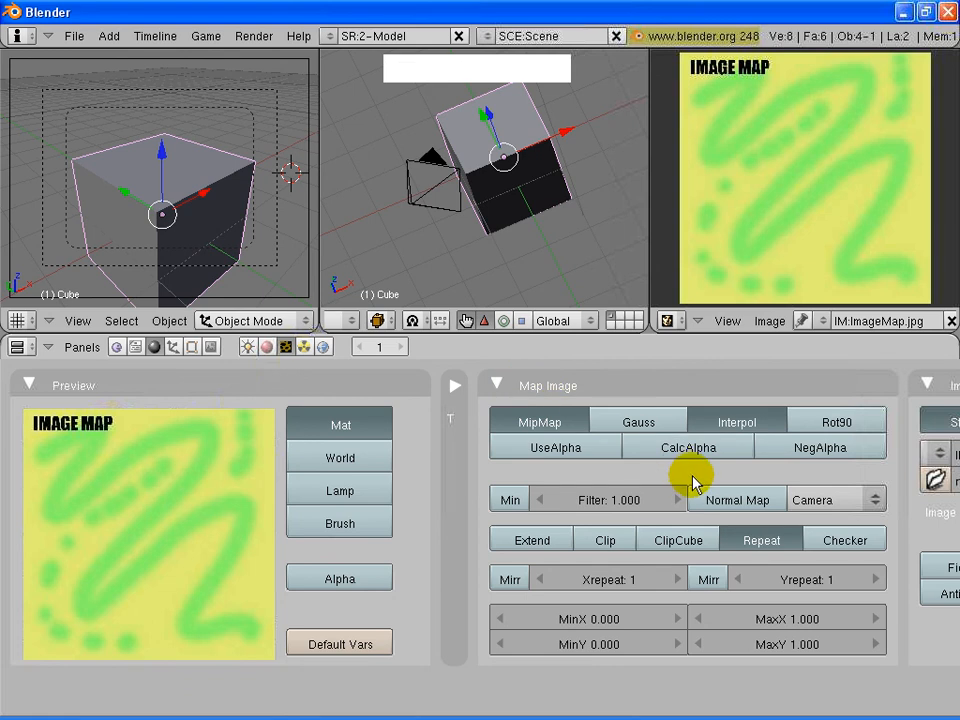
middle_drag(692, 476, 606, 495)
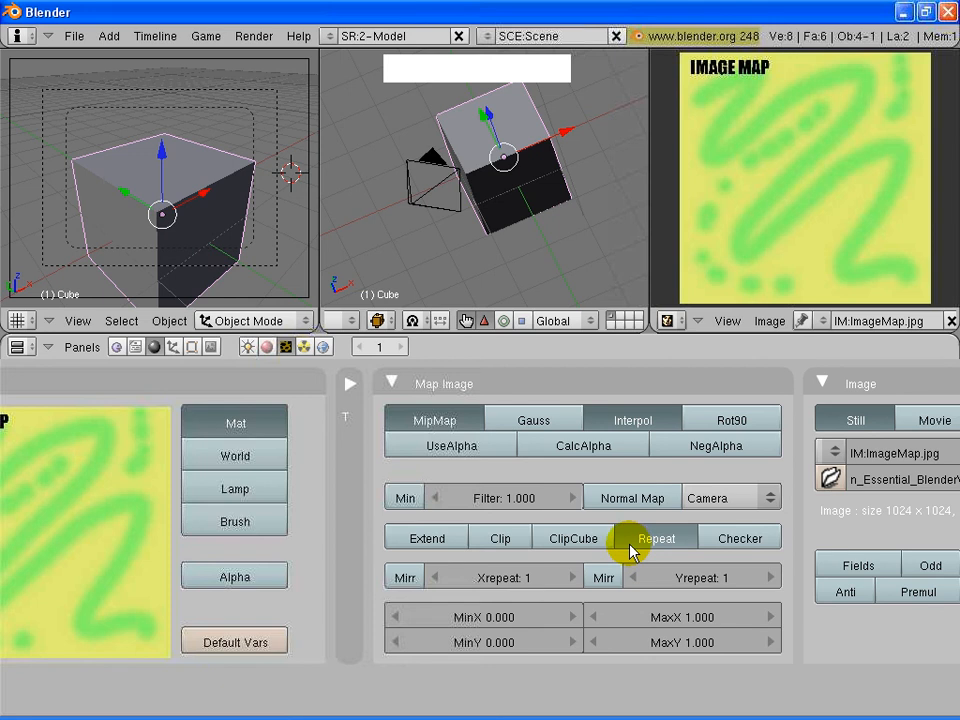
click(436, 541)
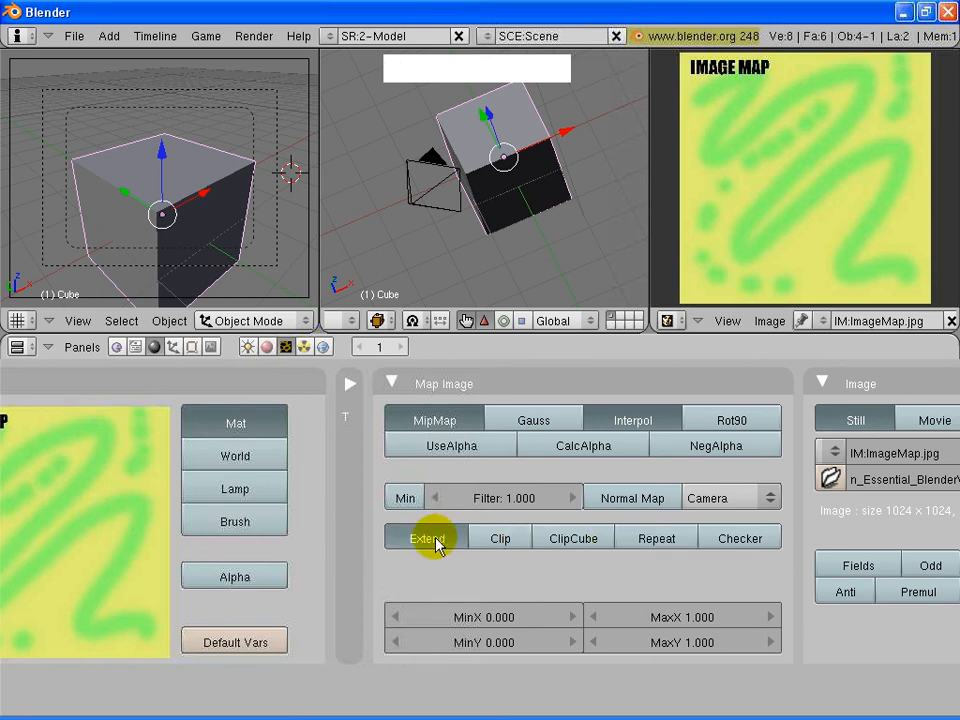
click(517, 541)
middle_drag(506, 566, 678, 567)
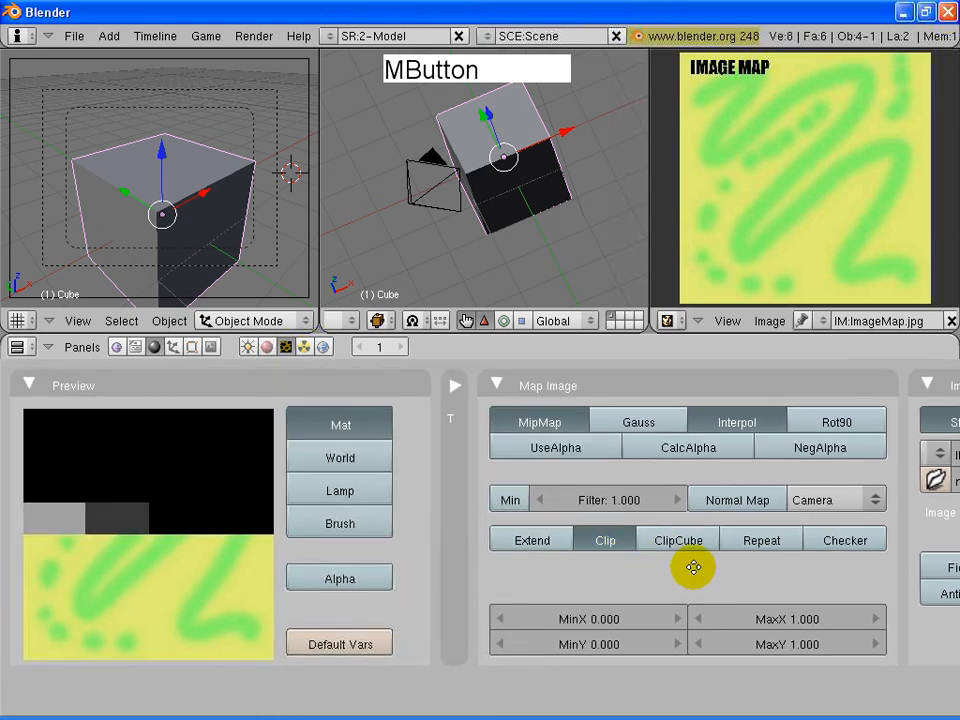
Step: Return to the cube's material settings and set the texture's sizeX and sizeY to 1.10
click(266, 346)
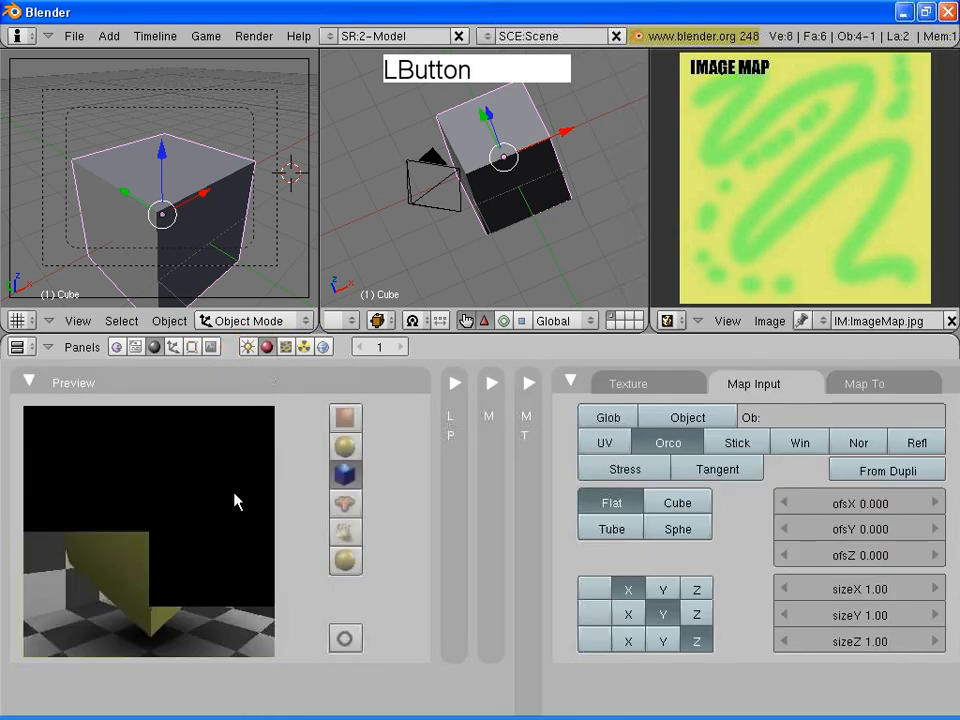
click(935, 589)
click(937, 615)
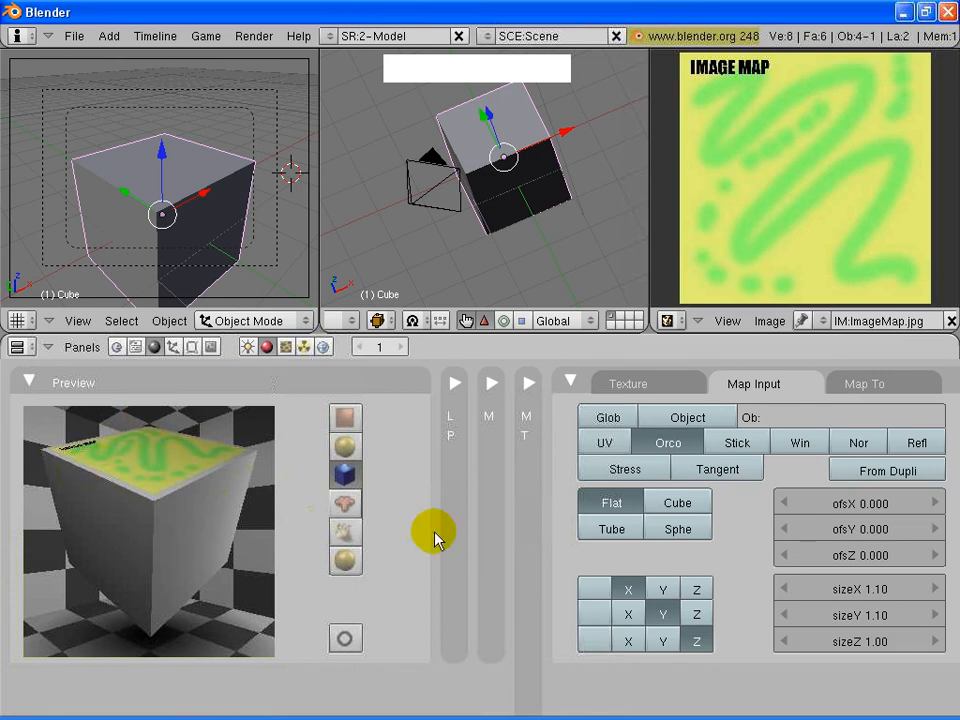
Step: Try a sizeX of 0.90 on the cube's image texture and return it to 1.10
click(785, 590)
click(785, 590)
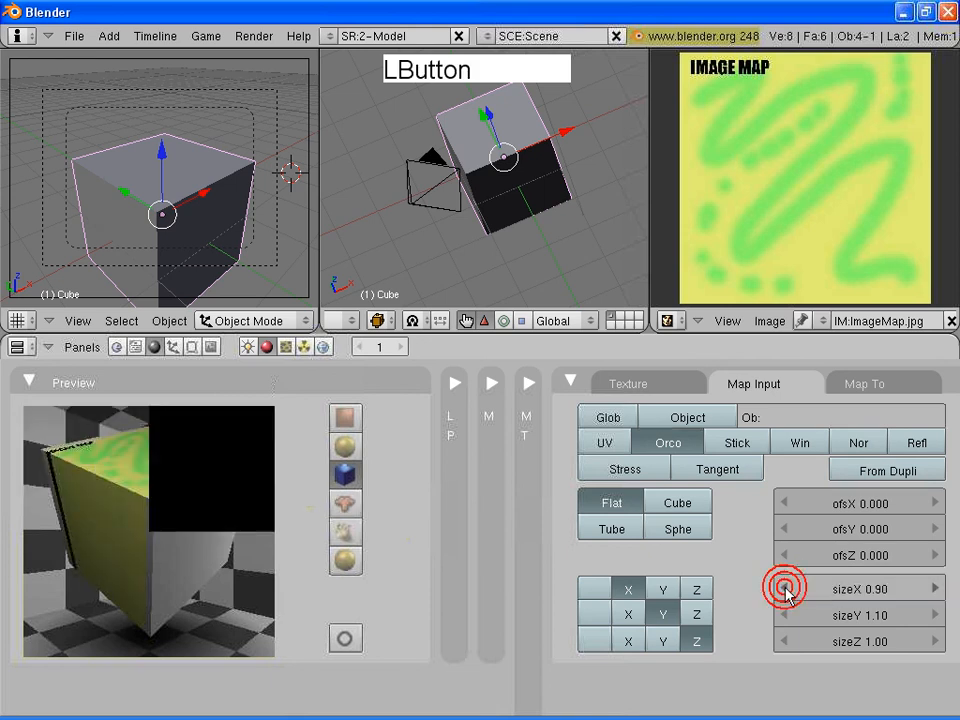
click(929, 589)
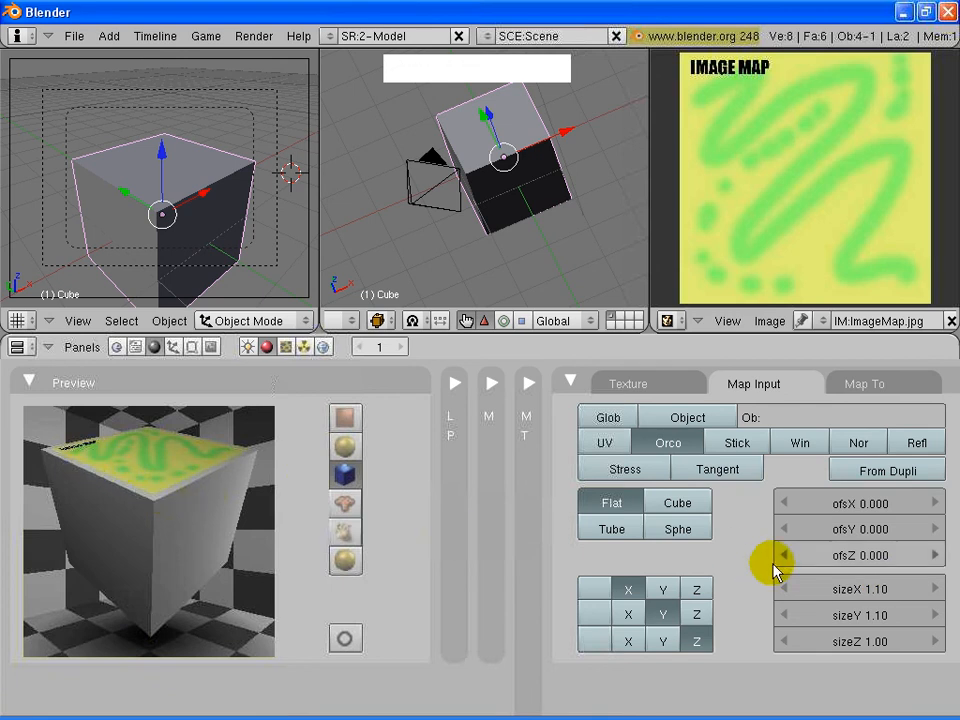
Step: Set the texture's sizeX and sizeY to 1.30 and render the scene
click(934, 589)
click(935, 589)
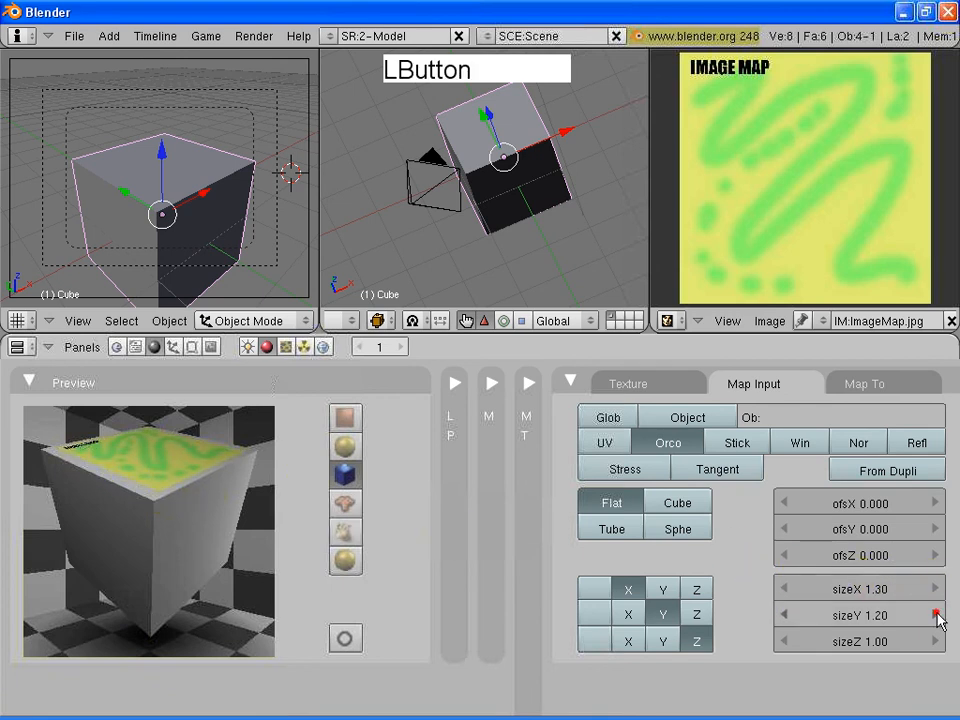
click(936, 616)
click(936, 616)
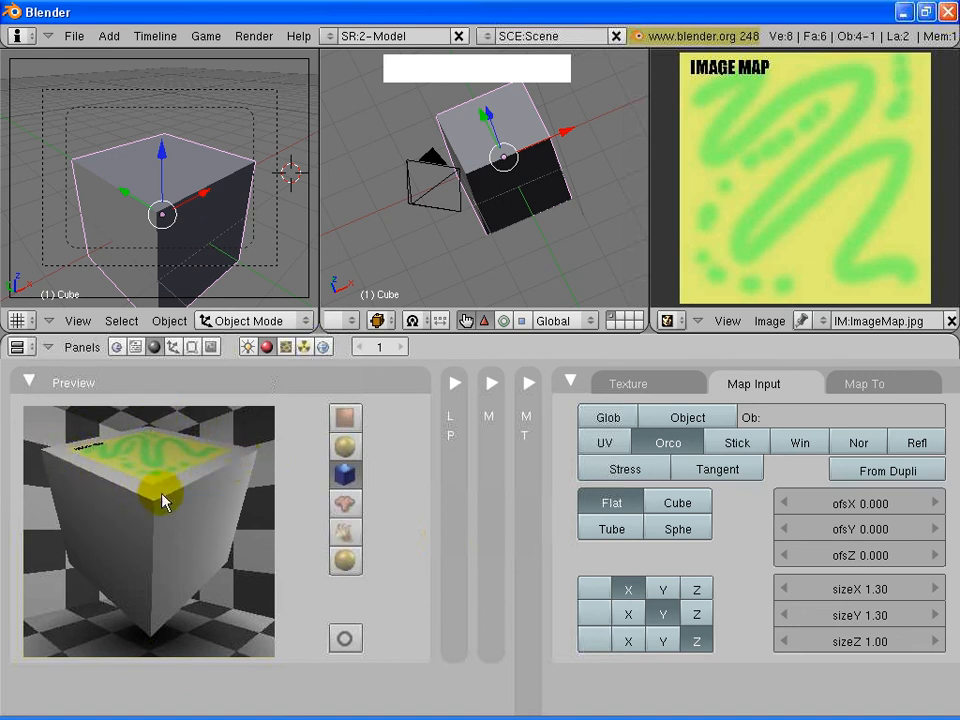
key(F12)
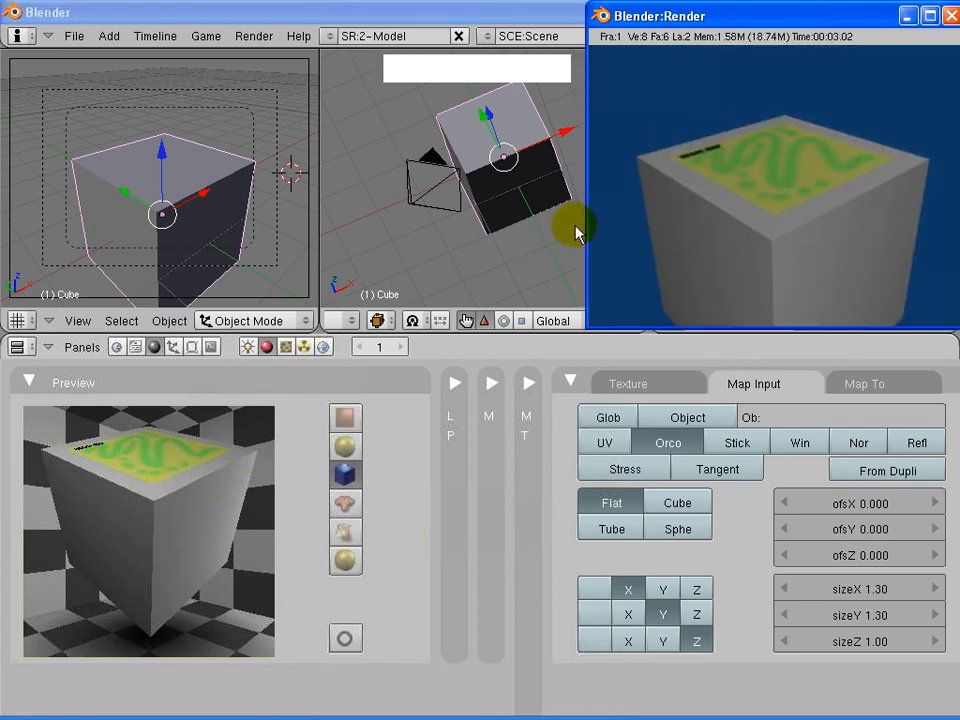
Step: Reset the texture's sizeX and sizeY to 1.00 and render the cube again
click(783, 589)
click(783, 589)
click(783, 589)
click(783, 614)
click(783, 614)
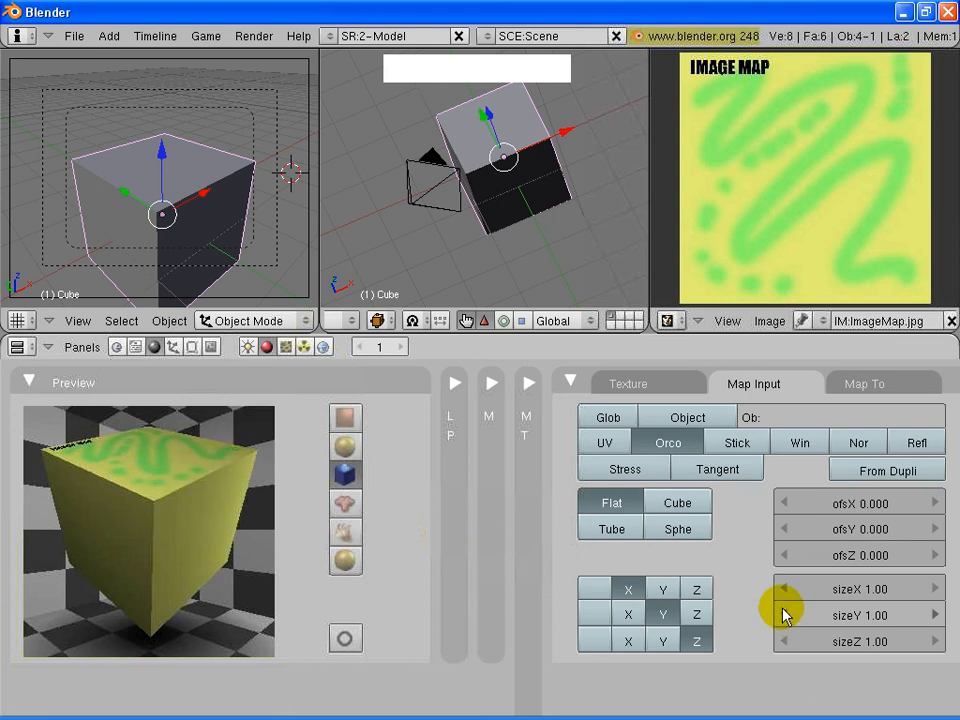
key(F12)
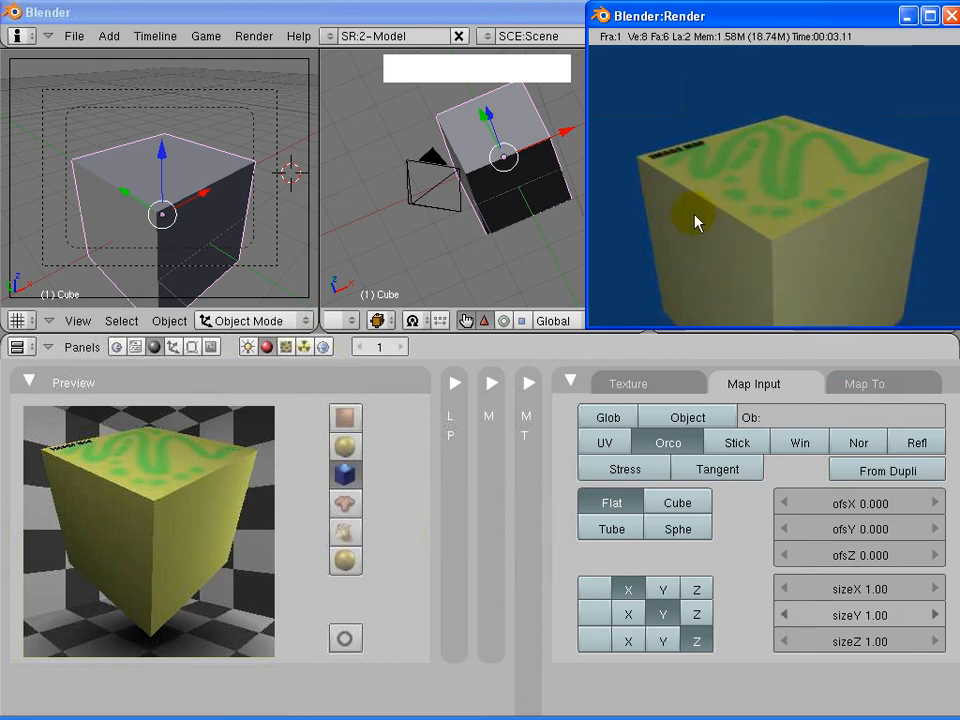
Step: Reduce the texture's sizeX and sizeY to 0.90 and render the result
click(933, 589)
click(784, 589)
click(784, 589)
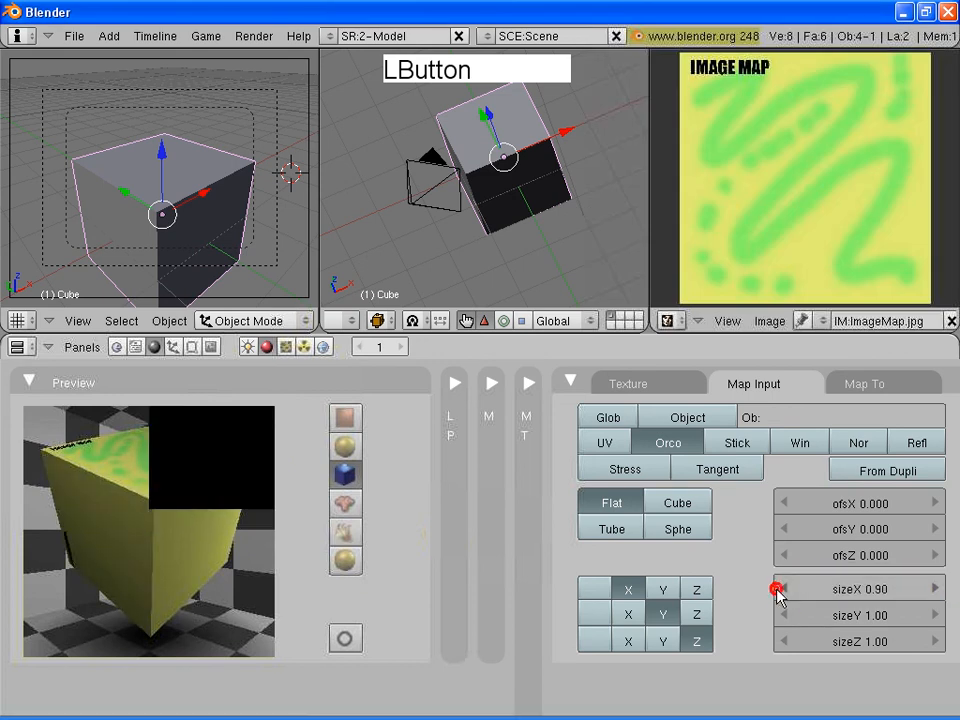
click(782, 614)
click(782, 614)
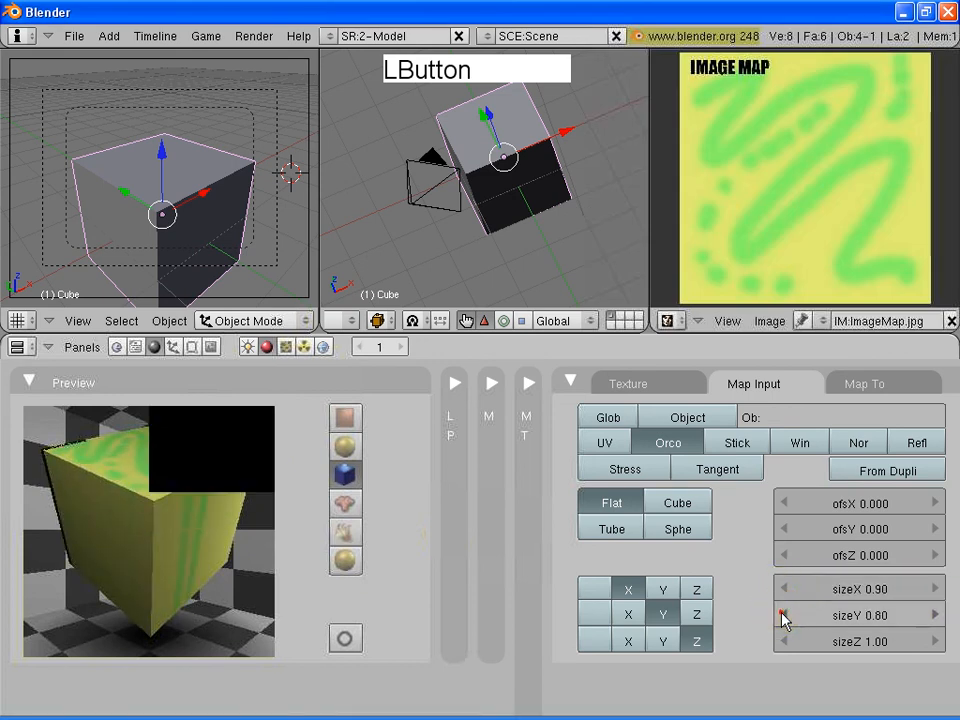
click(934, 614)
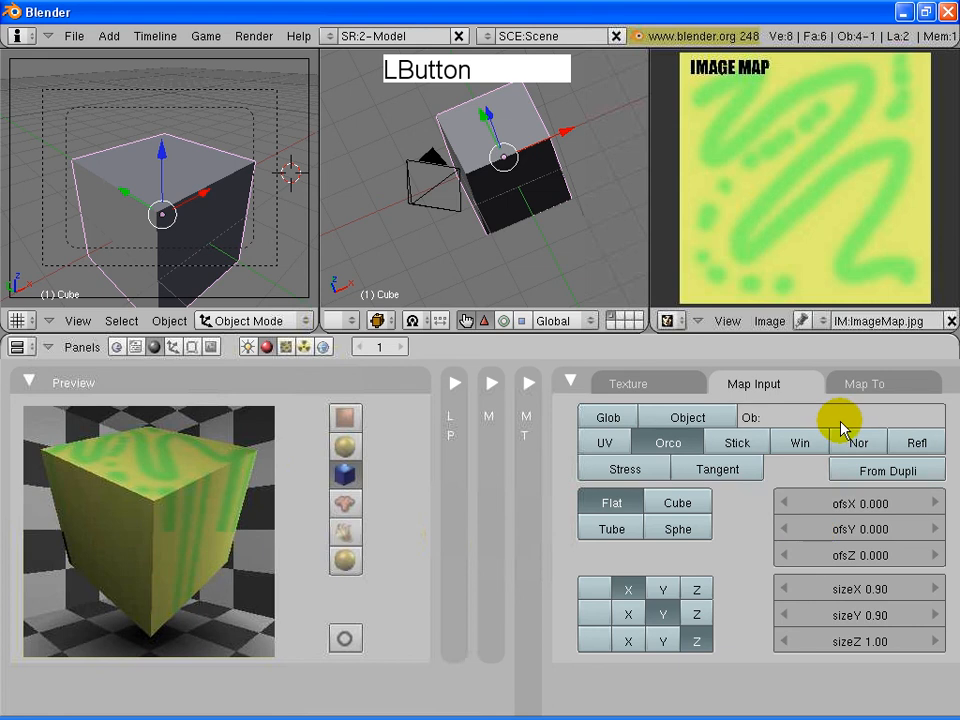
key(F12)
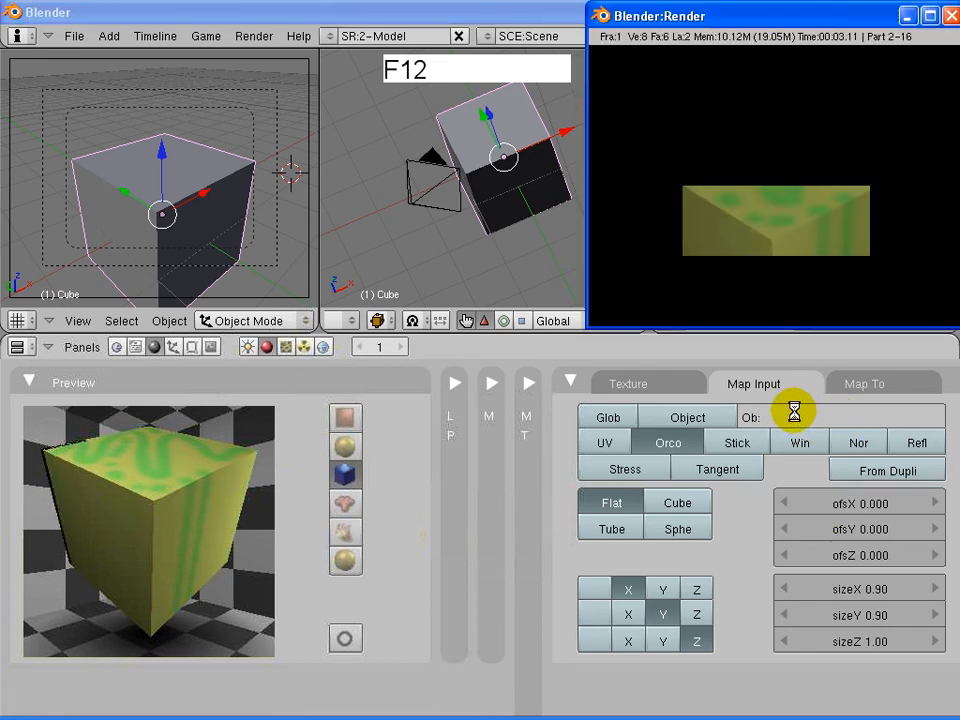